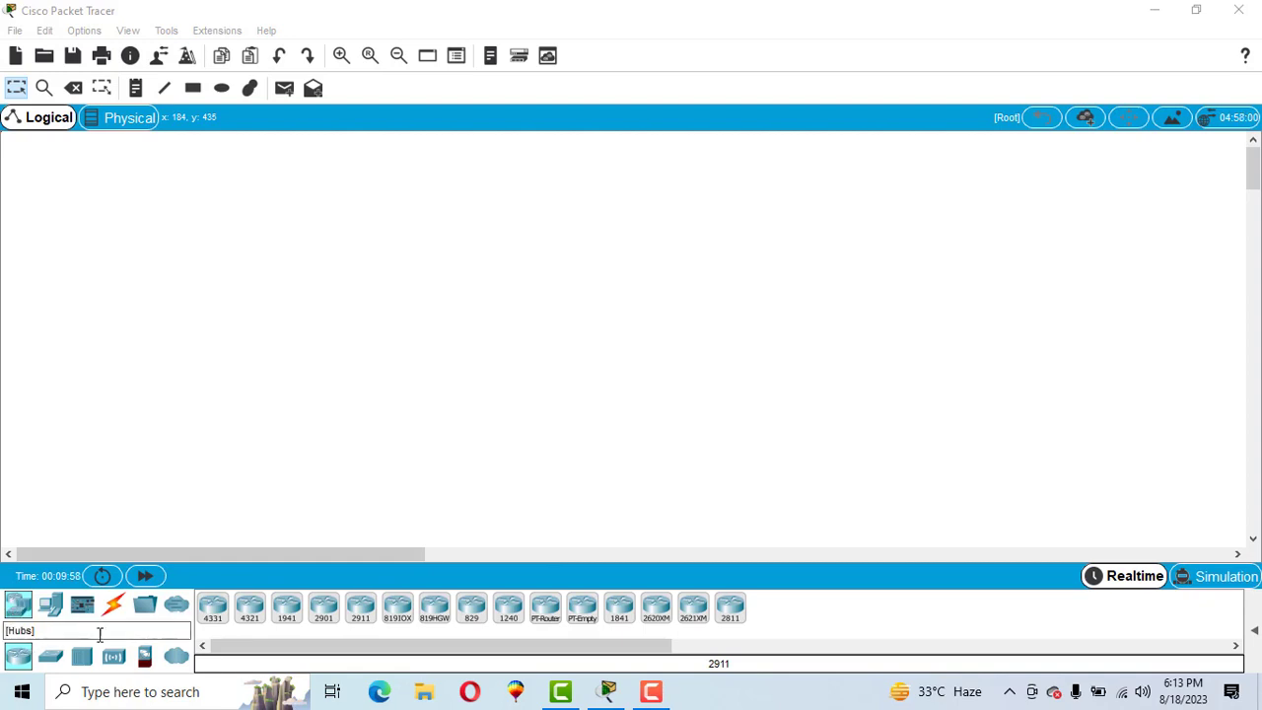
- Place an ISR4331 router near the top centre with a 2960 switch below it
{"action": "left_click", "coordinate": [213, 612]}
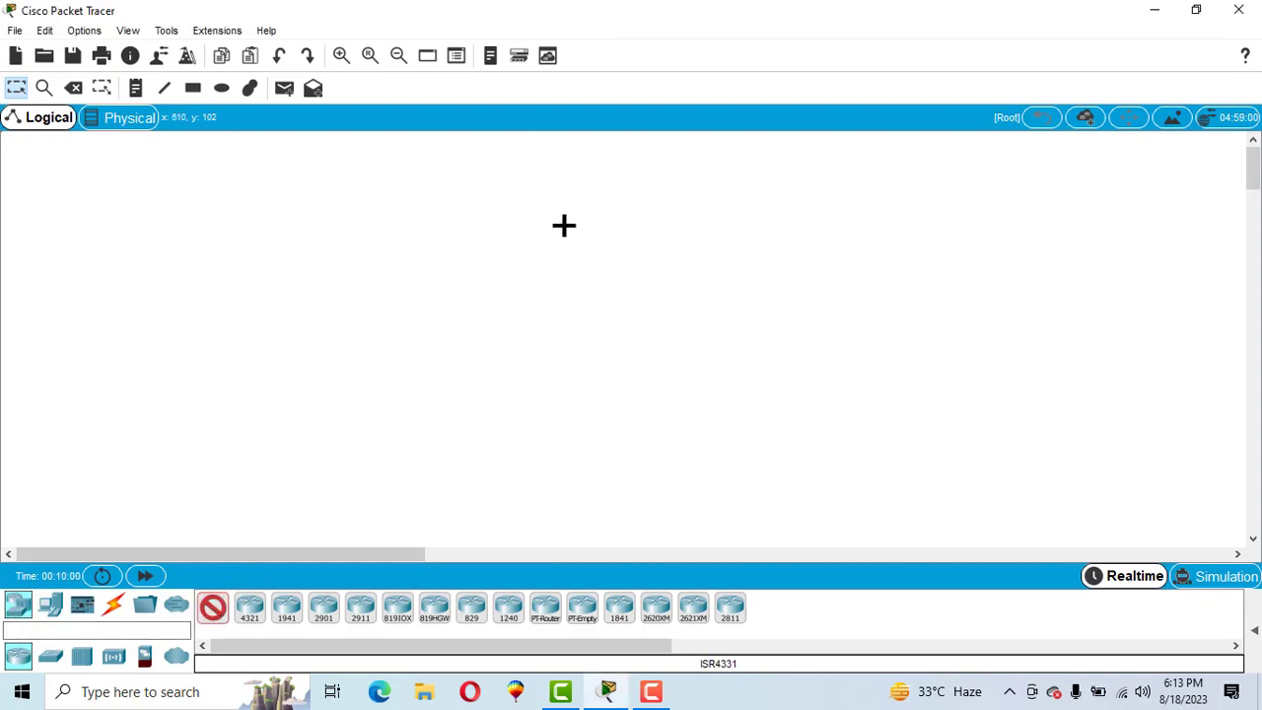
{"action": "left_click", "coordinate": [564, 226]}
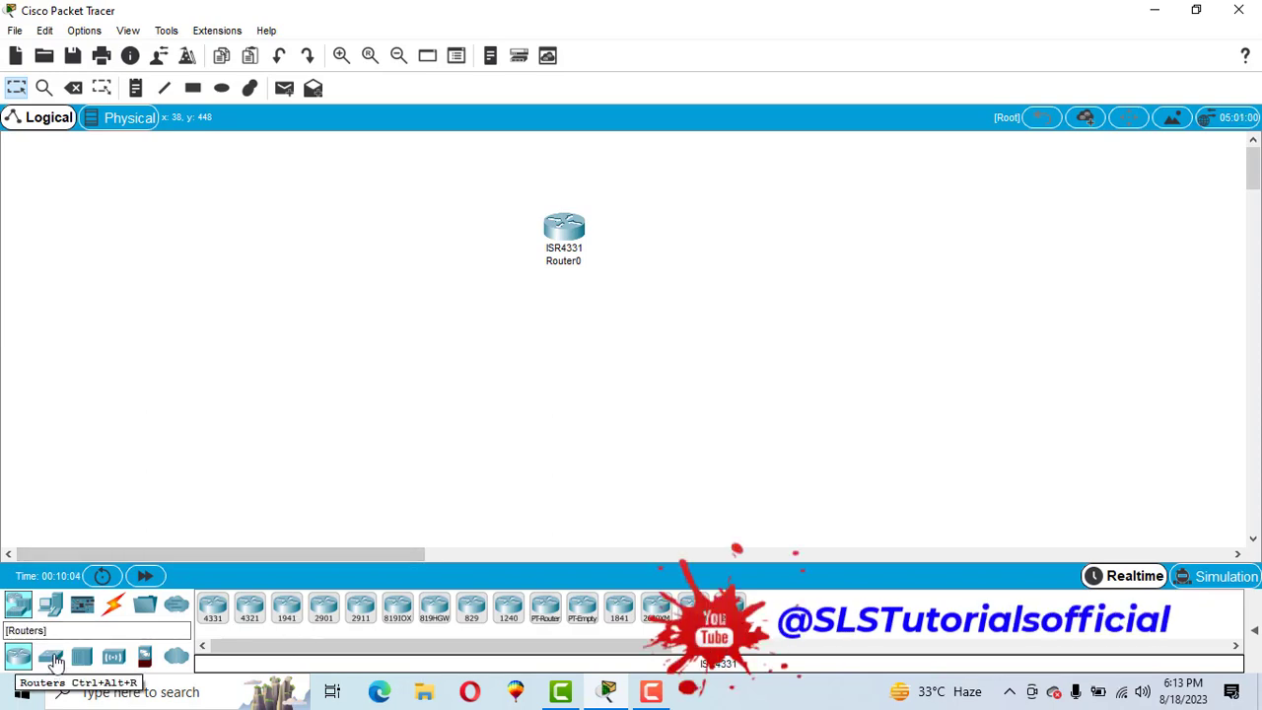
{"action": "left_click", "coordinate": [51, 656]}
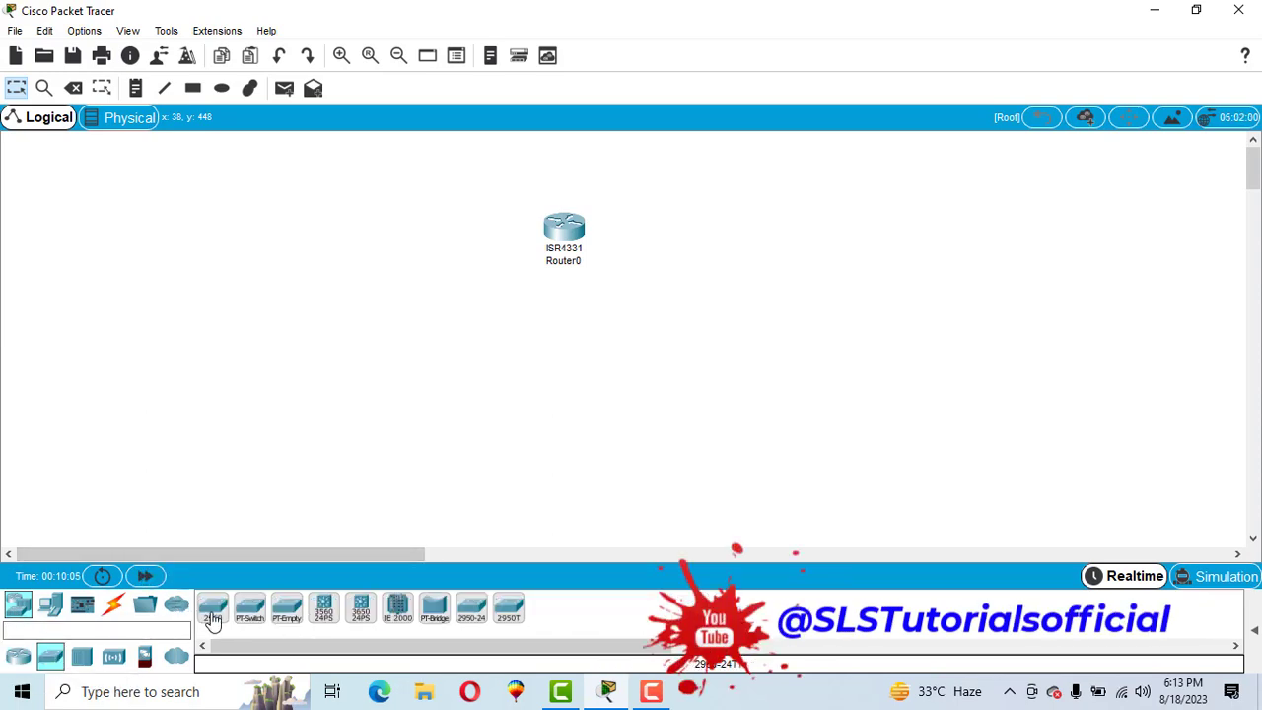
{"action": "left_click", "coordinate": [213, 612]}
{"action": "left_click", "coordinate": [572, 361]}
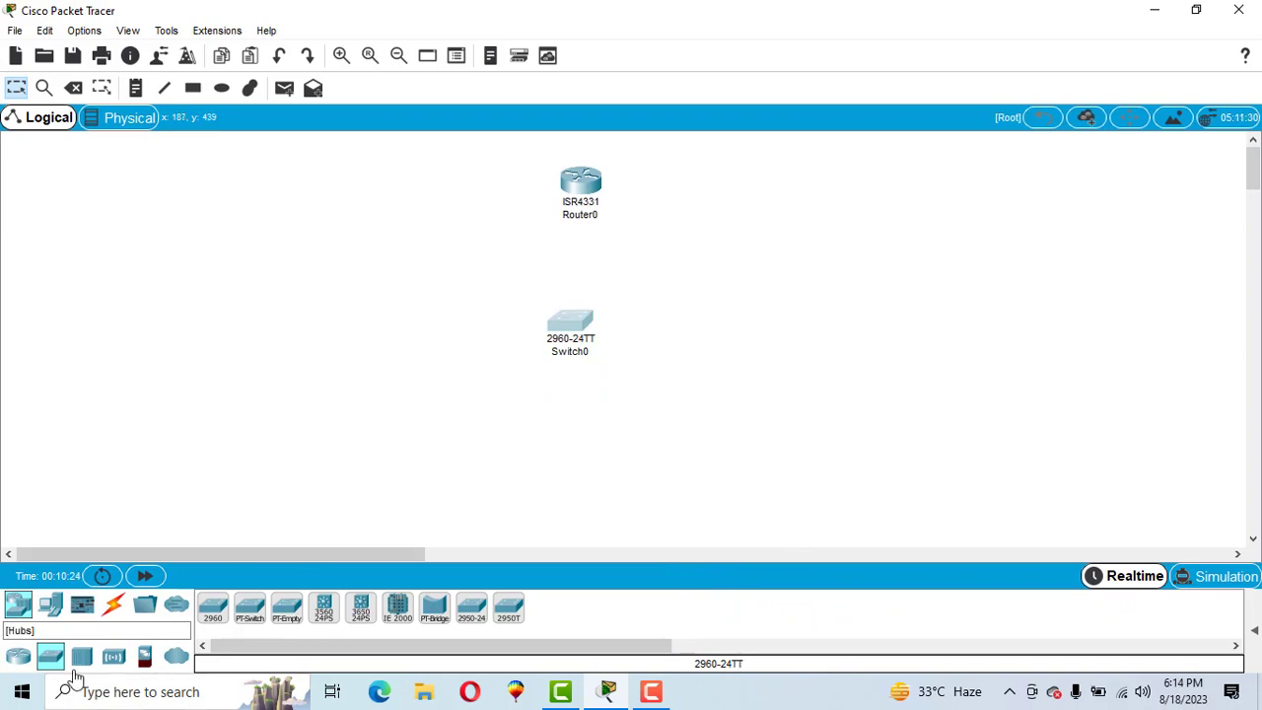
- Place a generic PC at the lower left and a laptop at the lower right
{"action": "left_click", "coordinate": [51, 608]}
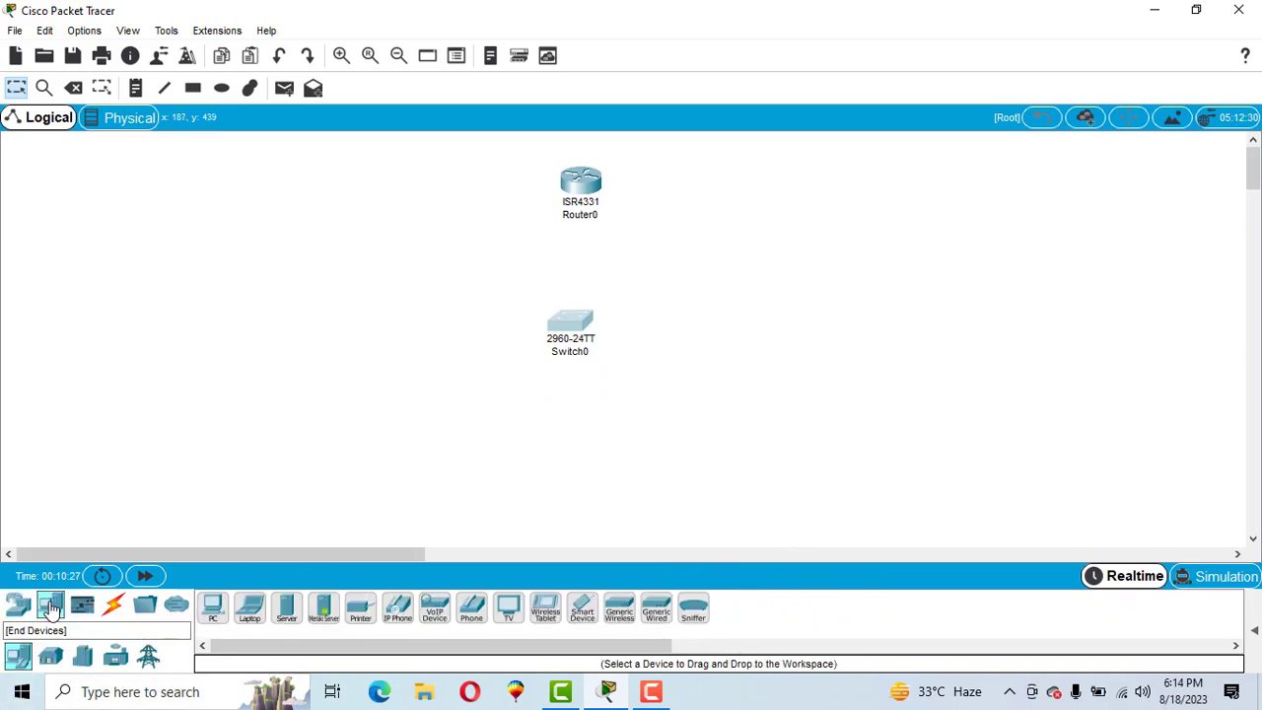
{"action": "left_click", "coordinate": [212, 609]}
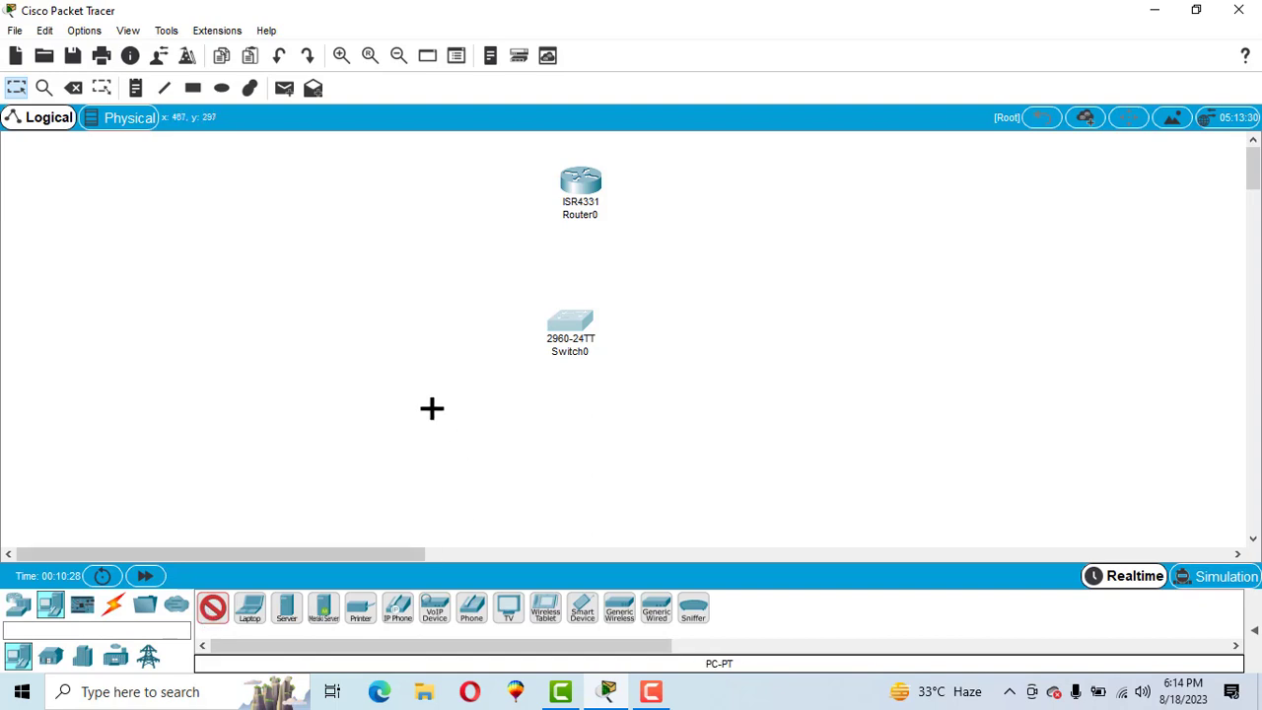
{"action": "left_click", "coordinate": [361, 476]}
{"action": "left_click", "coordinate": [249, 609]}
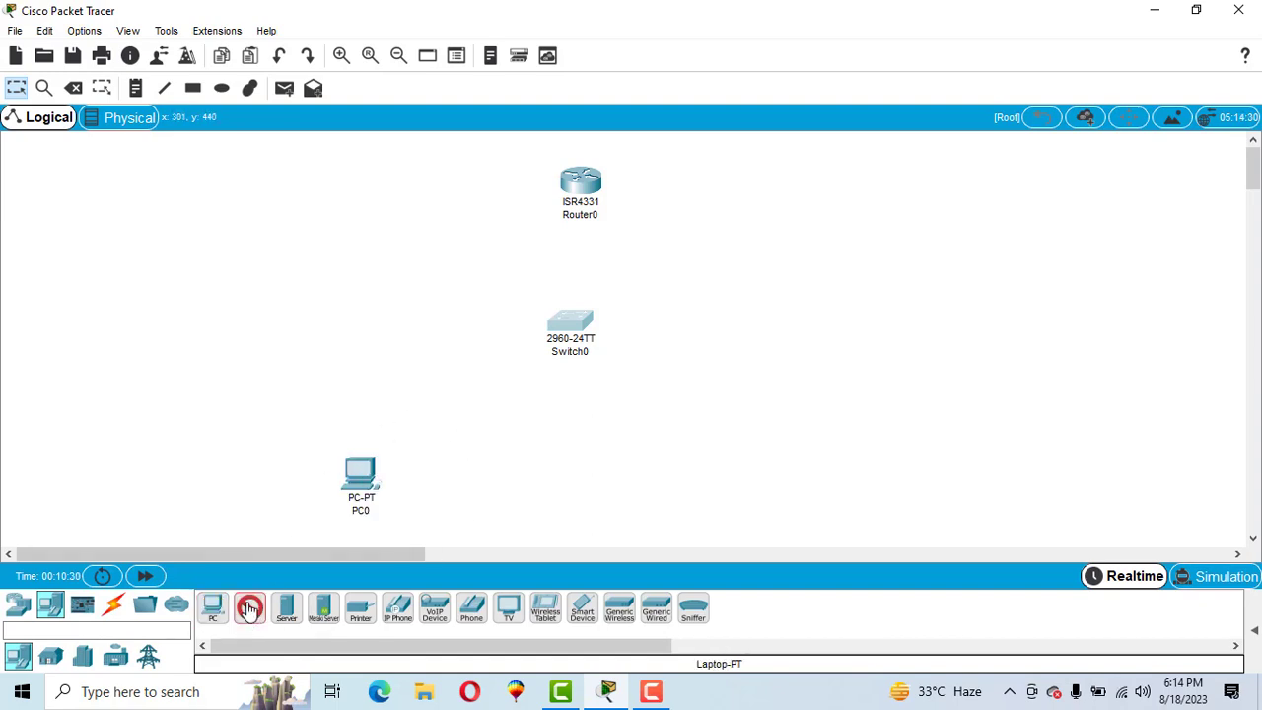
{"action": "left_click", "coordinate": [679, 479]}
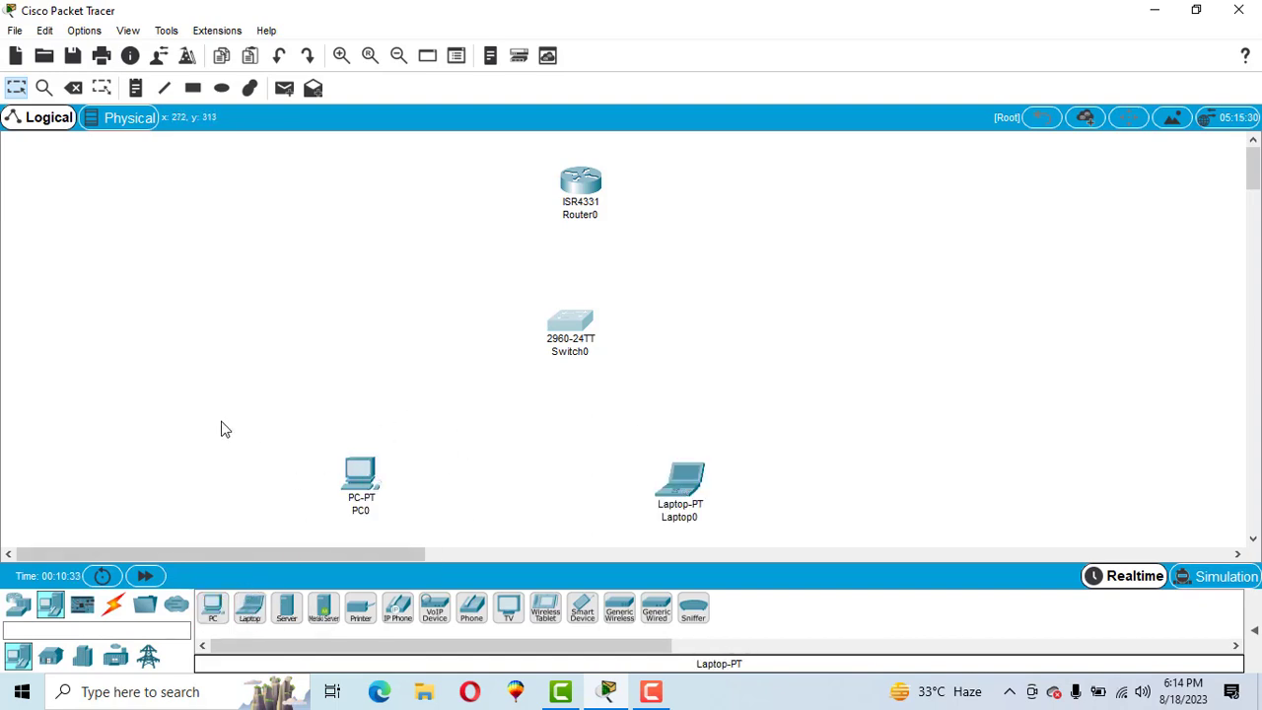
{"action": "left_click", "coordinate": [114, 610]}
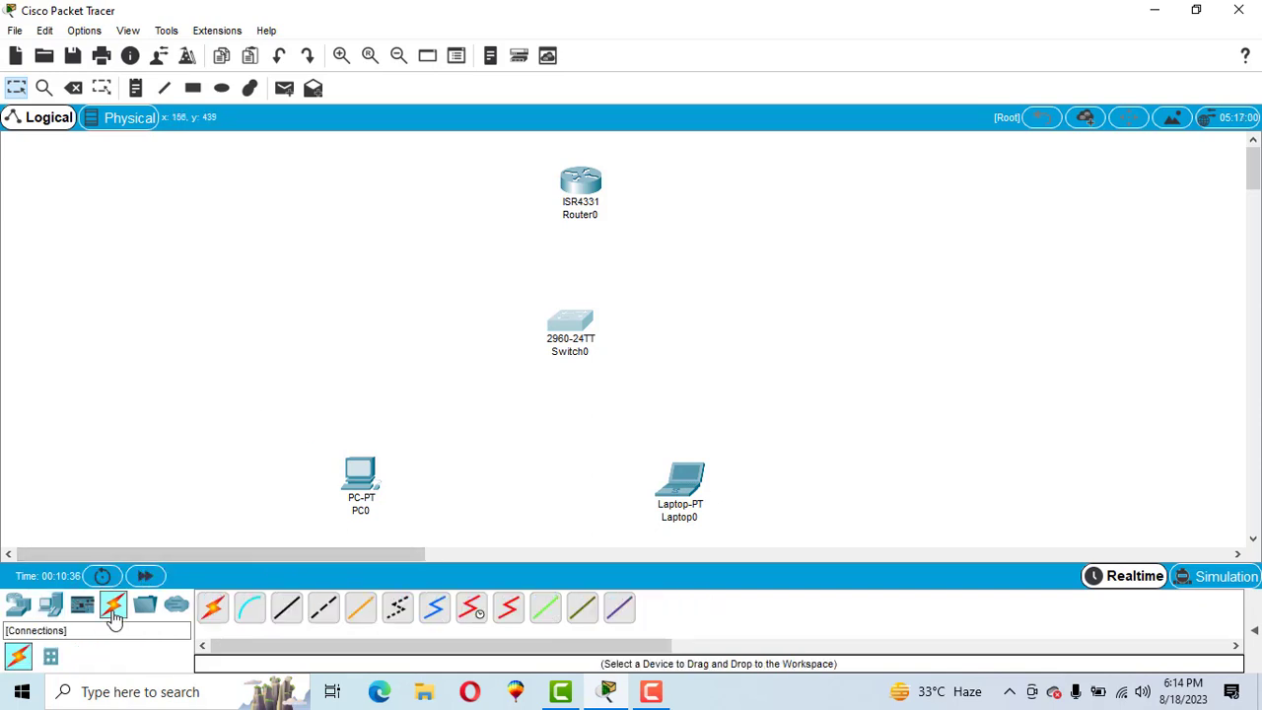
- Using automatic cables, link PC0 and Laptop0 to Switch0 and Switch0 to Router0
{"action": "left_click", "coordinate": [214, 614]}
{"action": "left_click", "coordinate": [361, 474]}
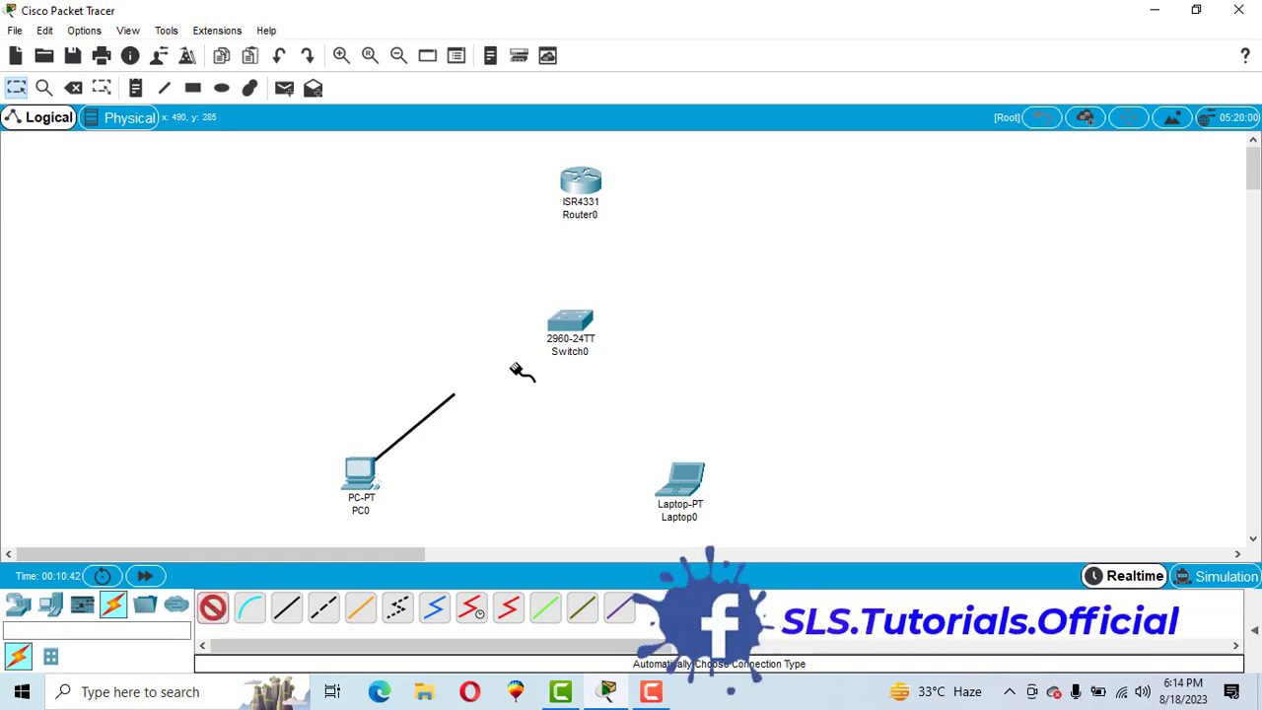
{"action": "left_click", "coordinate": [568, 332]}
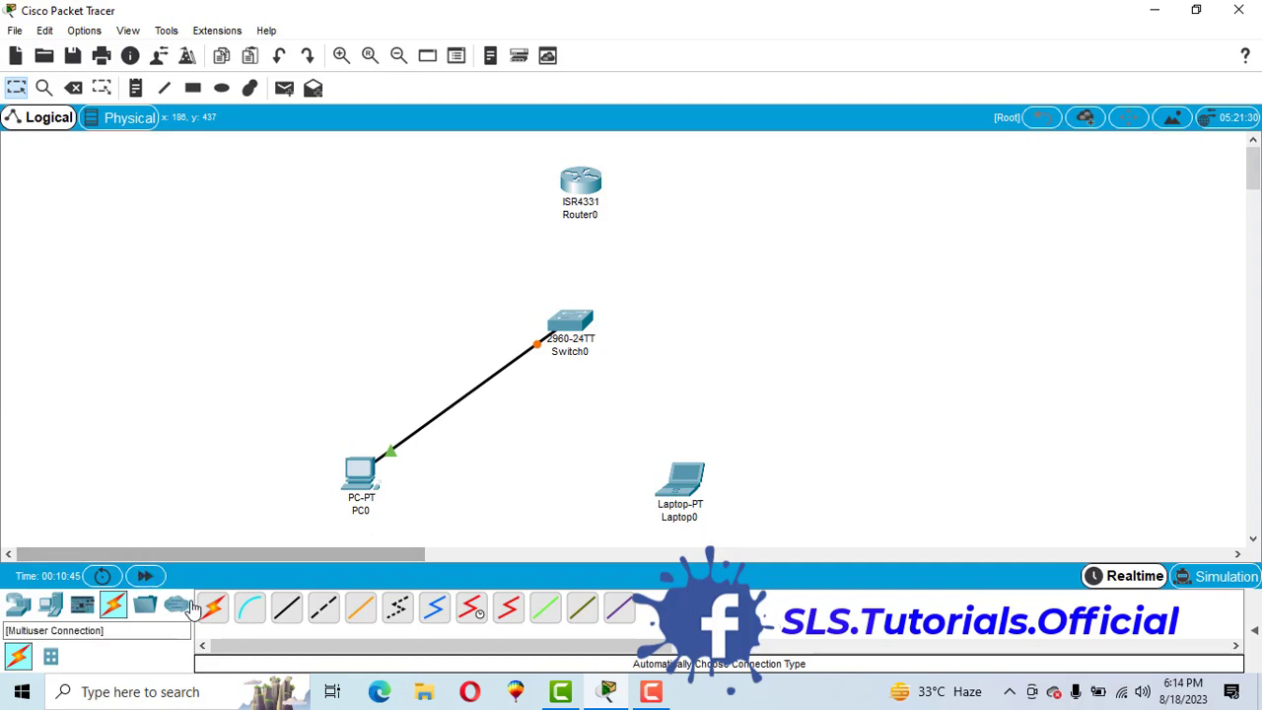
{"action": "left_click", "coordinate": [214, 606]}
{"action": "left_click", "coordinate": [682, 483]}
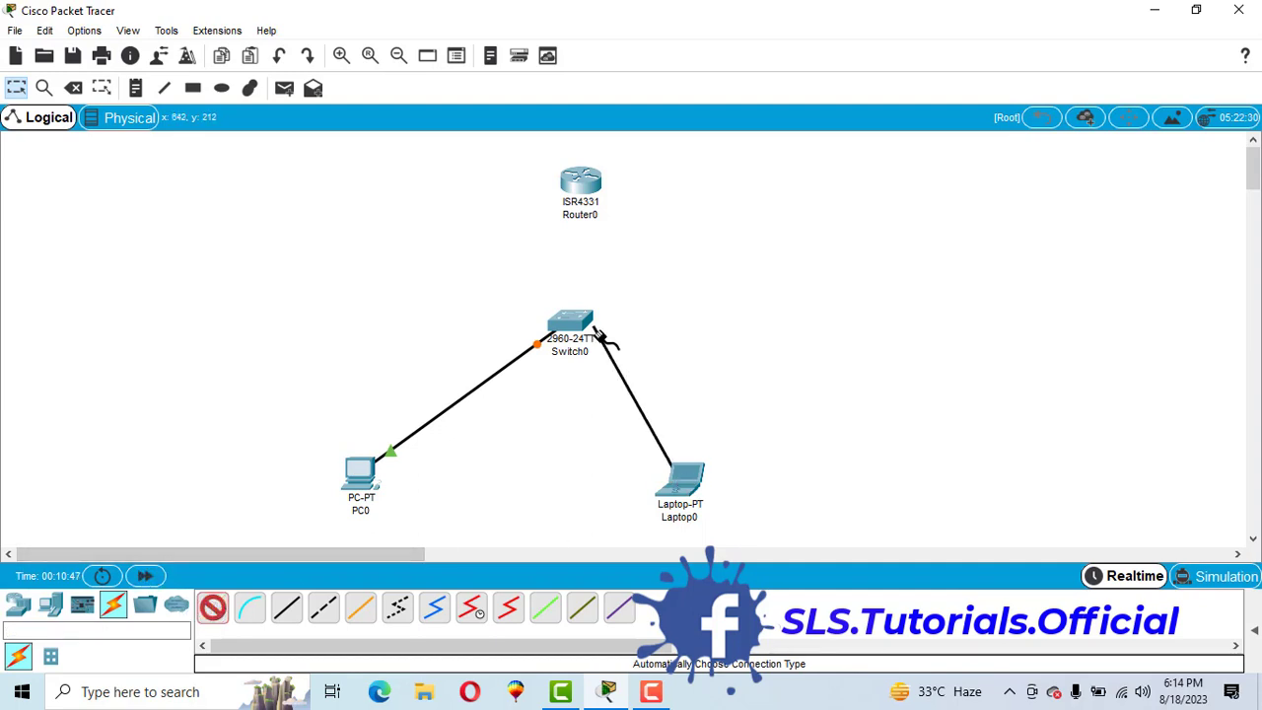
{"action": "left_click", "coordinate": [596, 331]}
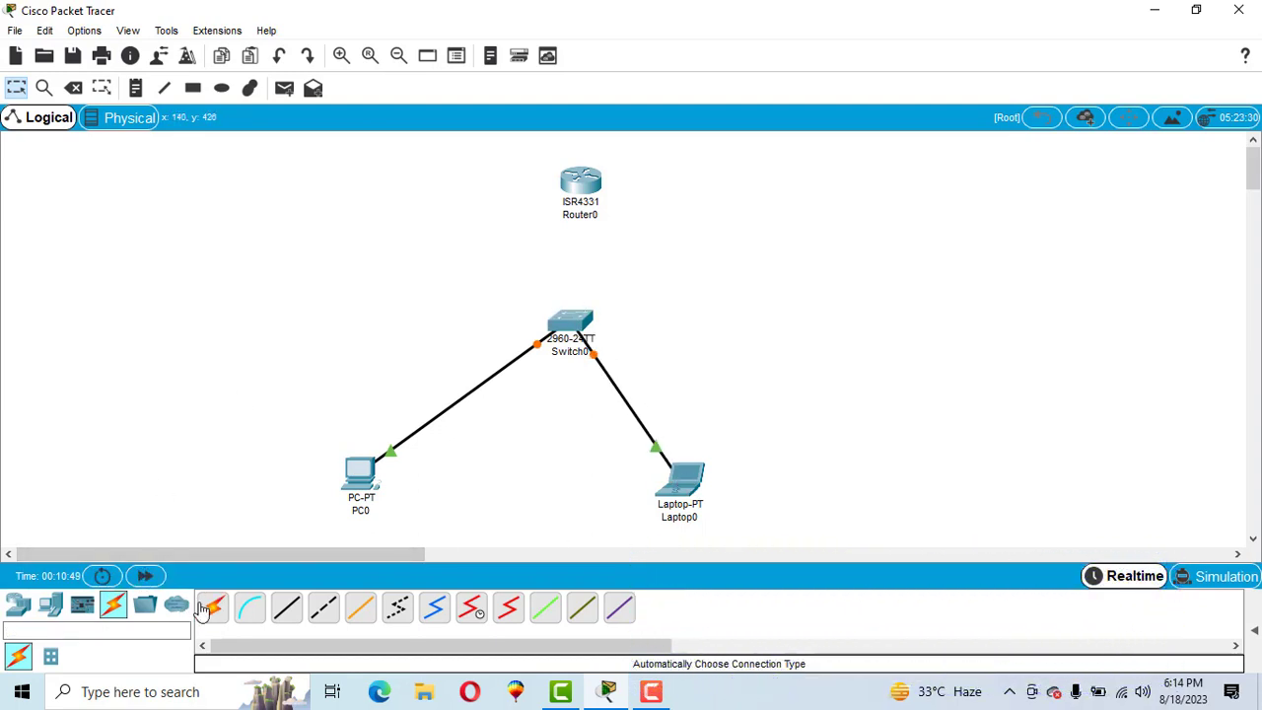
{"action": "left_click", "coordinate": [210, 607]}
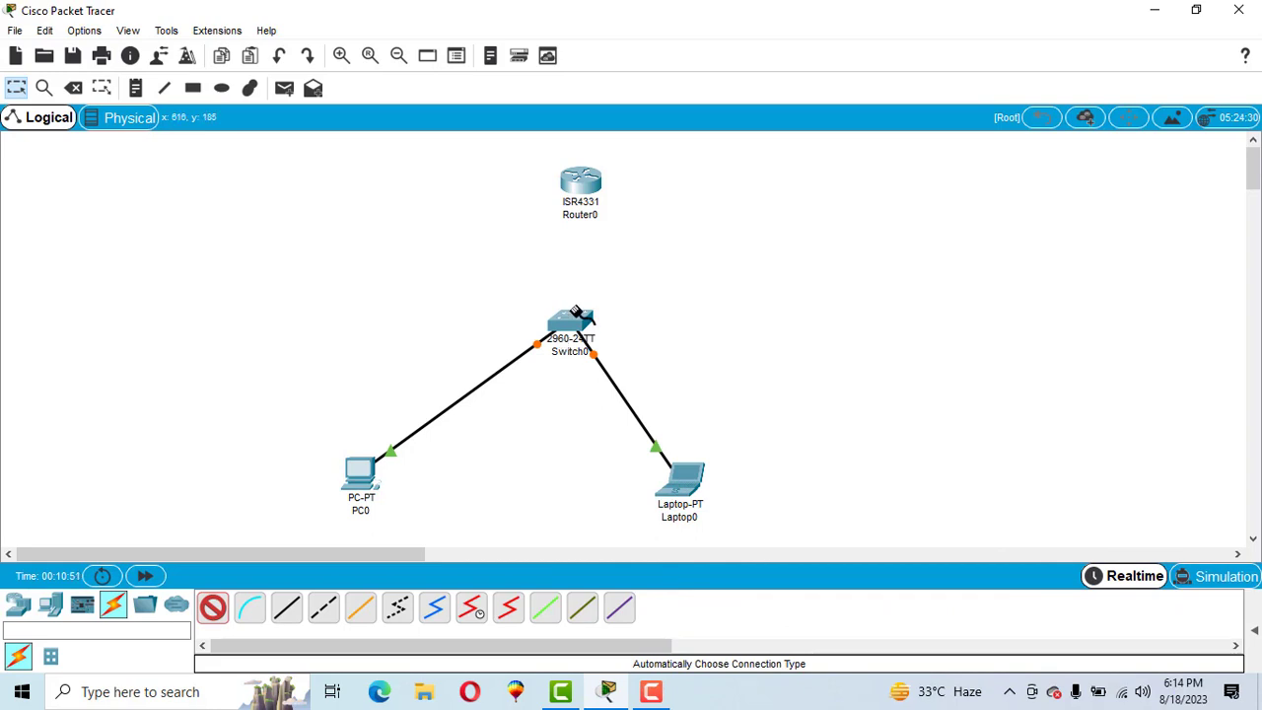
{"action": "left_click", "coordinate": [576, 312]}
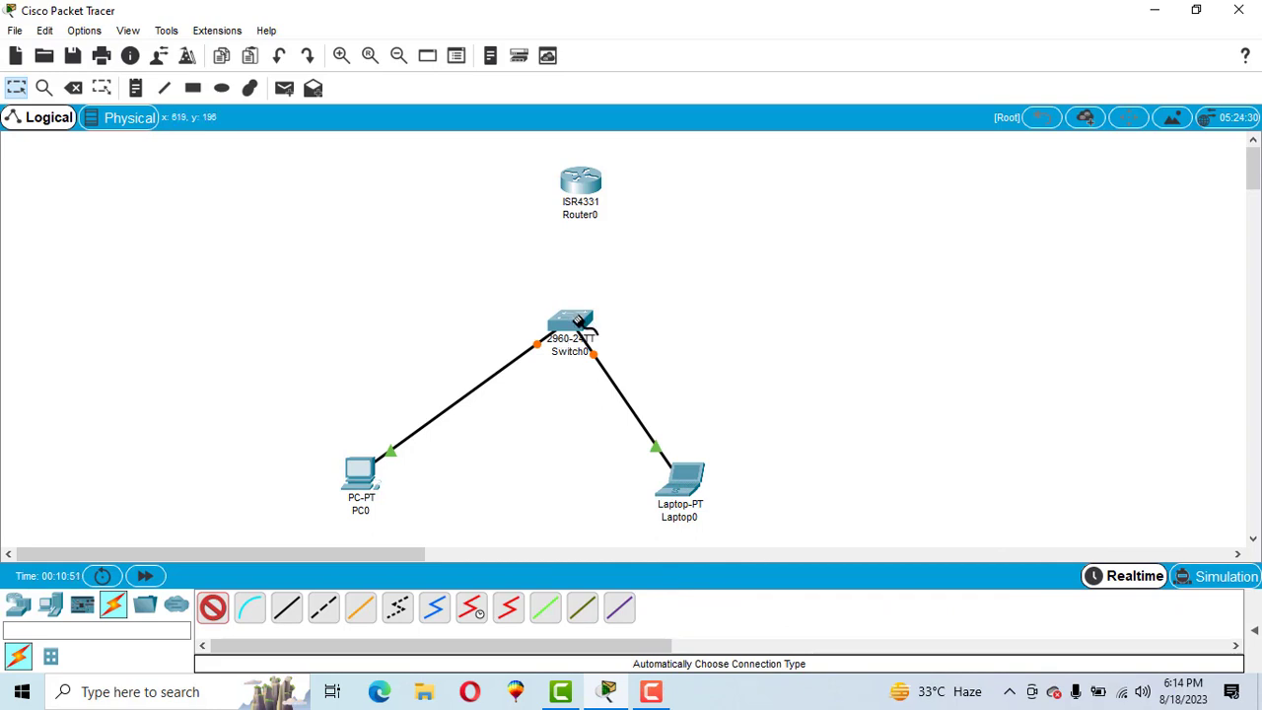
{"action": "left_click", "coordinate": [587, 189]}
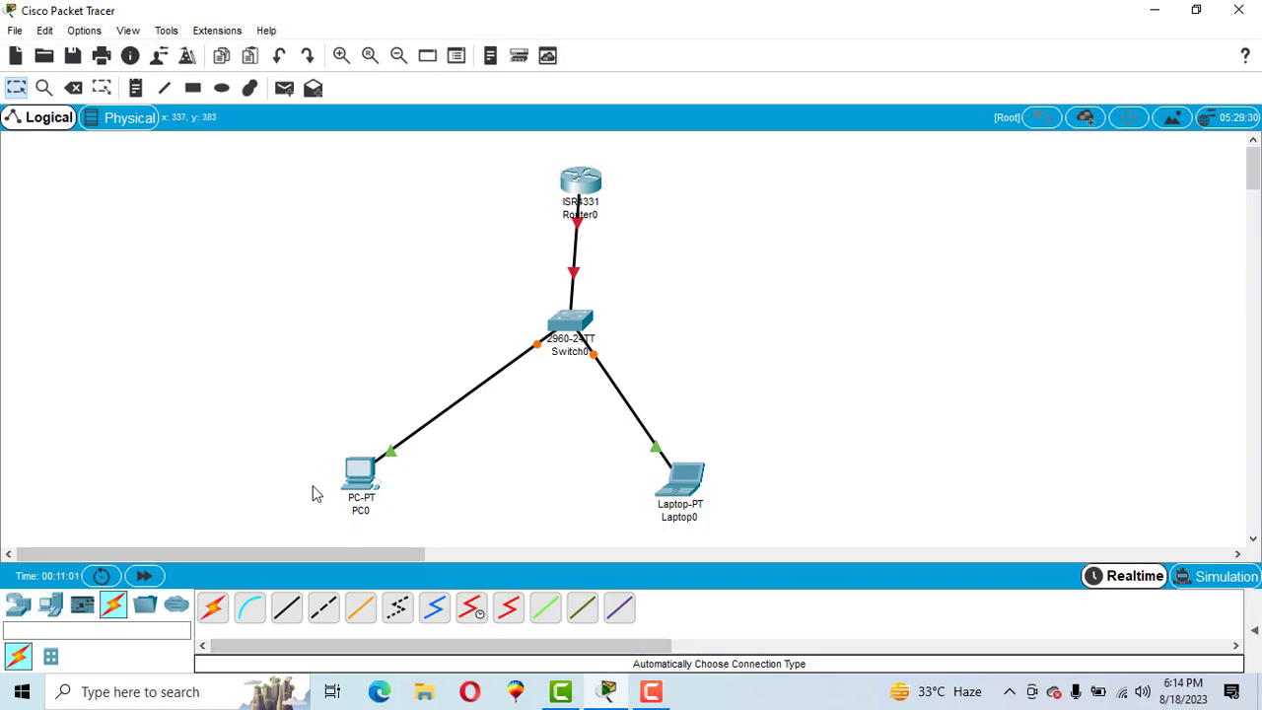
- In PC0's IP Configuration, set IP 10.10.10.10, mask 255.0.0.0 and gateway 10.10.10.1
{"action": "left_click", "coordinate": [360, 475]}
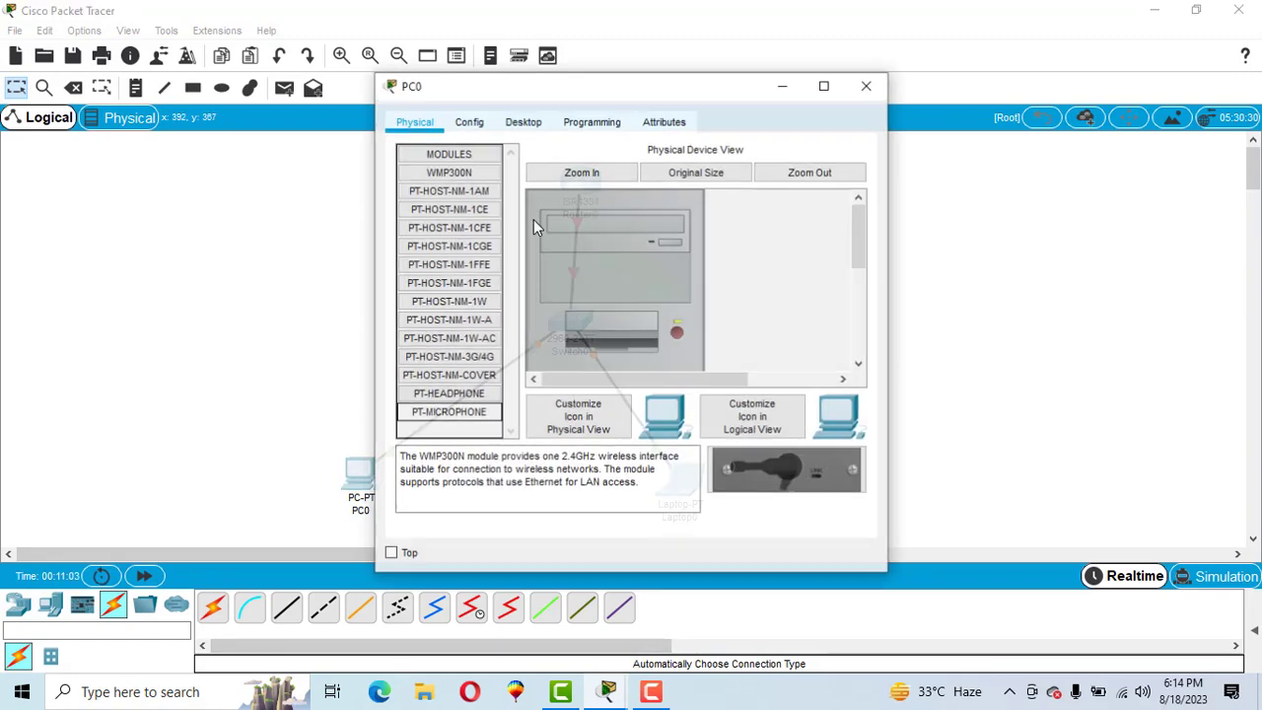
{"action": "left_click", "coordinate": [524, 121]}
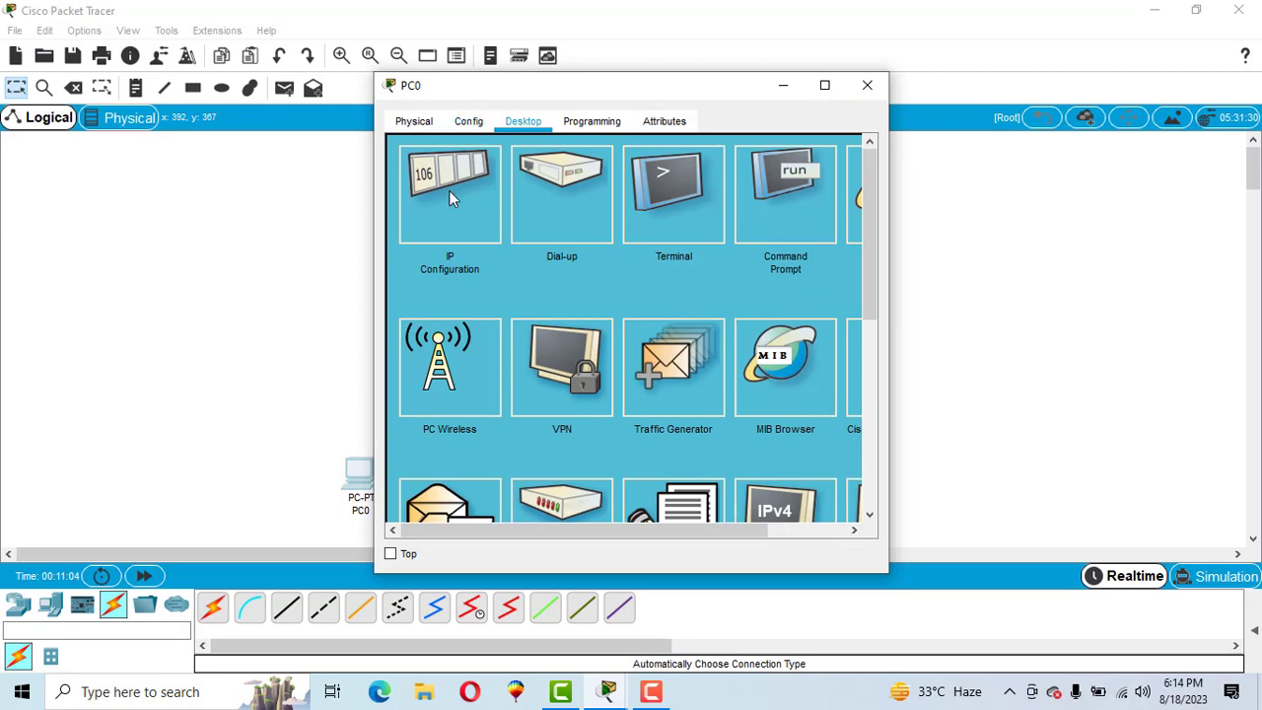
{"action": "left_click", "coordinate": [448, 197]}
{"action": "left_click", "coordinate": [552, 253]}
{"action": "type", "text": "1"}
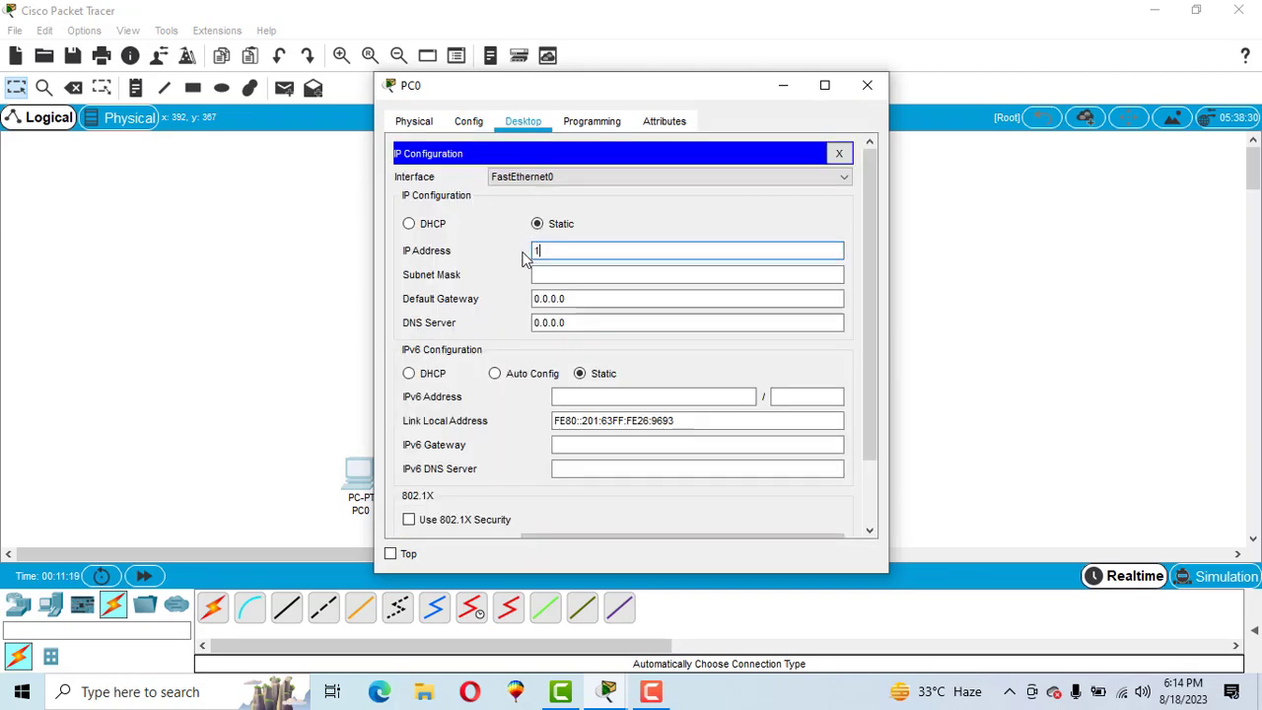
{"action": "type", "text": "0.10.10."}
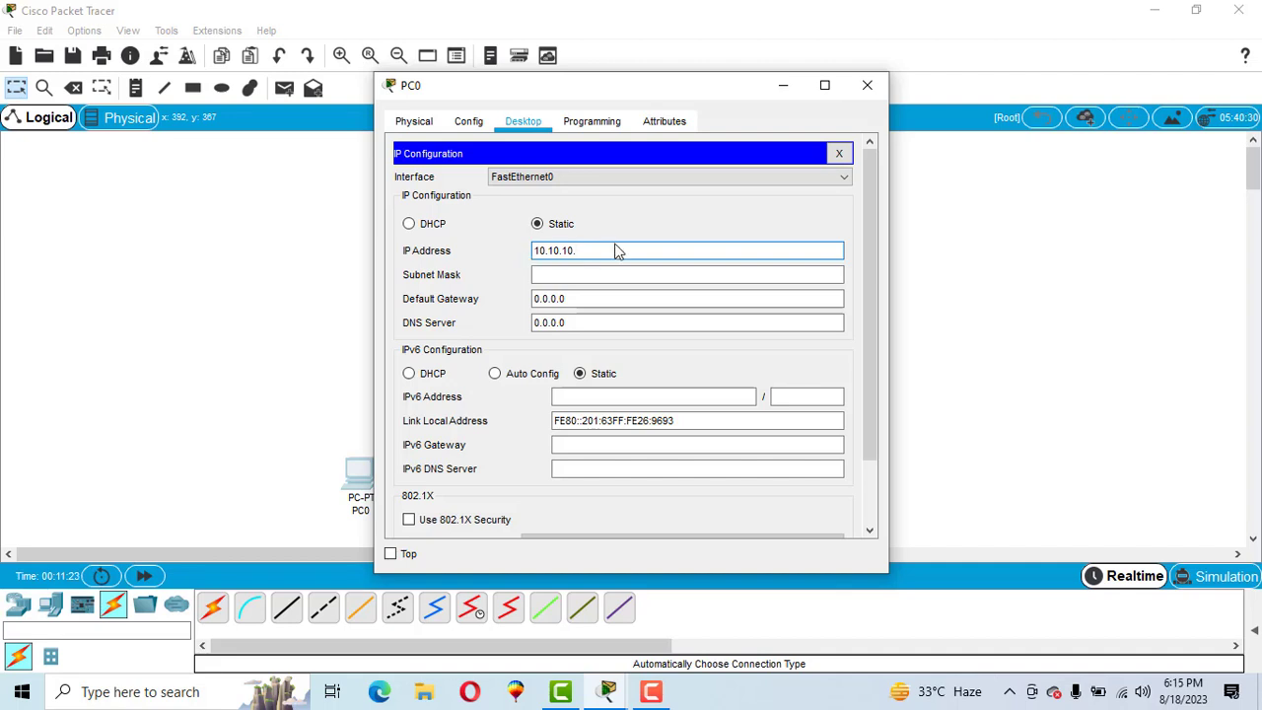
{"action": "type", "text": "10"}
{"action": "key", "text": "Tab"}
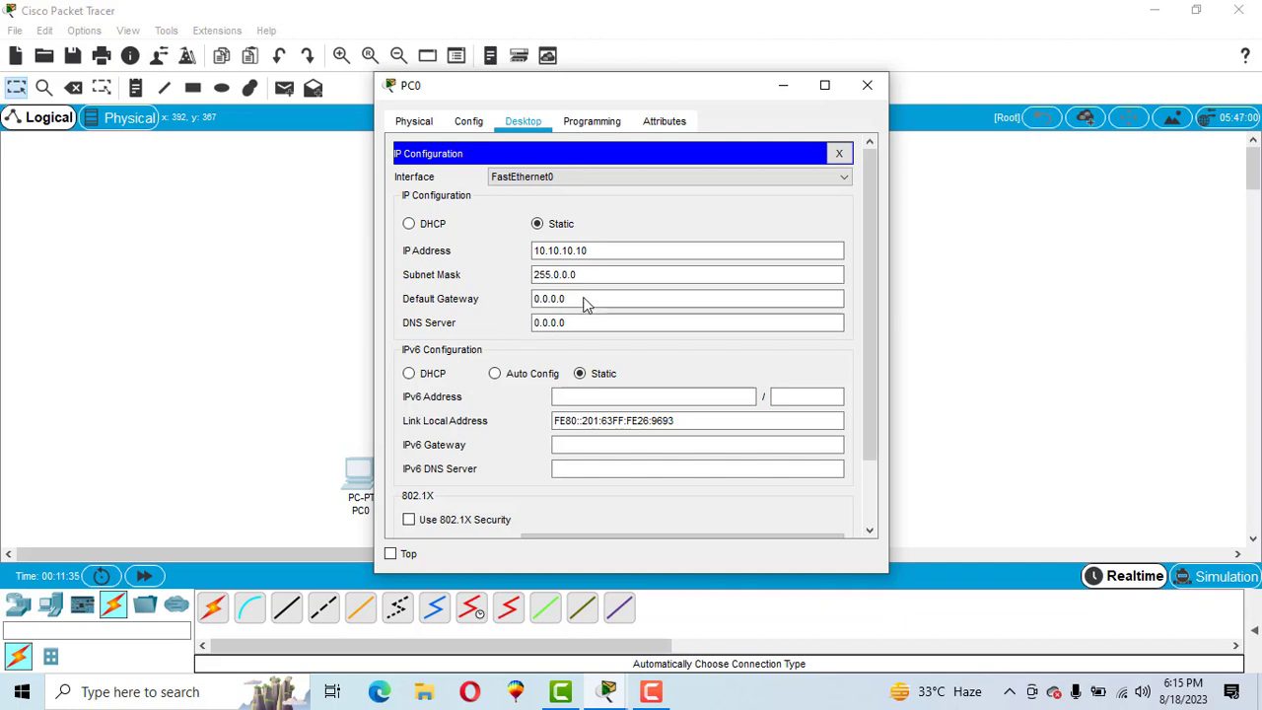
{"action": "left_click_drag", "start_coordinate": [583, 302], "coordinate": [529, 312]}
{"action": "type", "text": "10."}
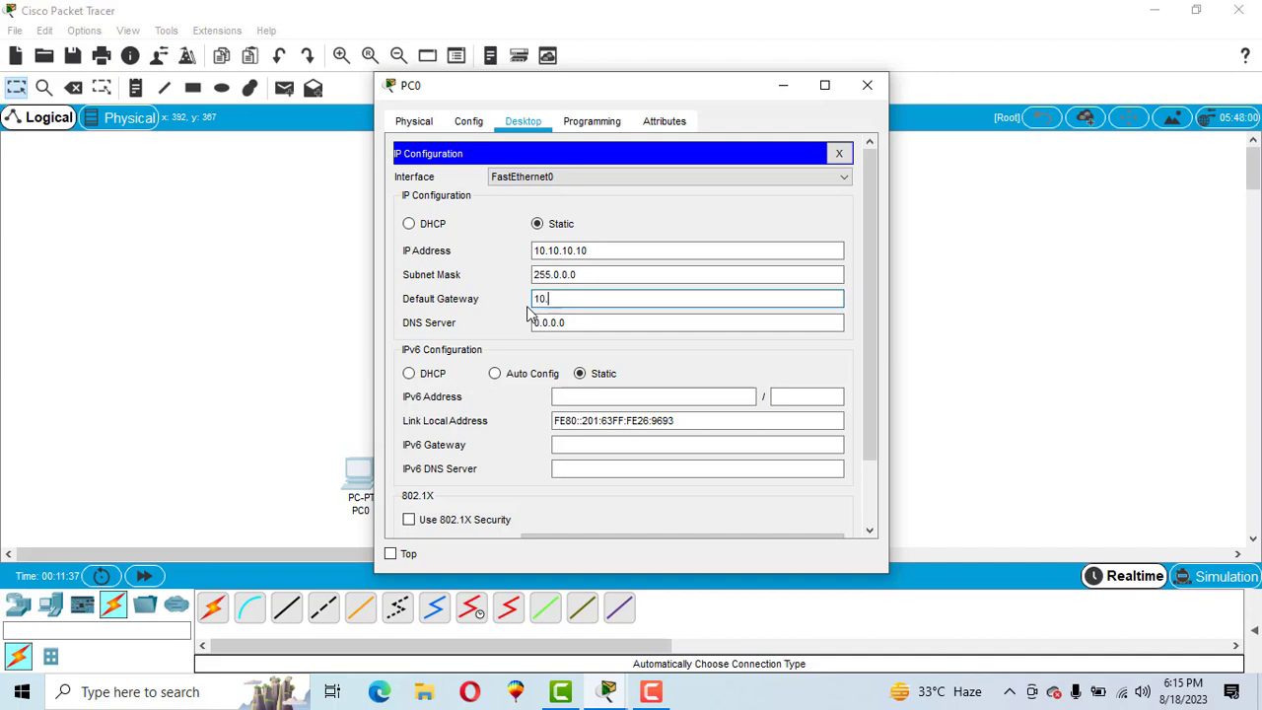
{"action": "type", "text": "10.10.1"}
{"action": "left_click", "coordinate": [642, 230]}
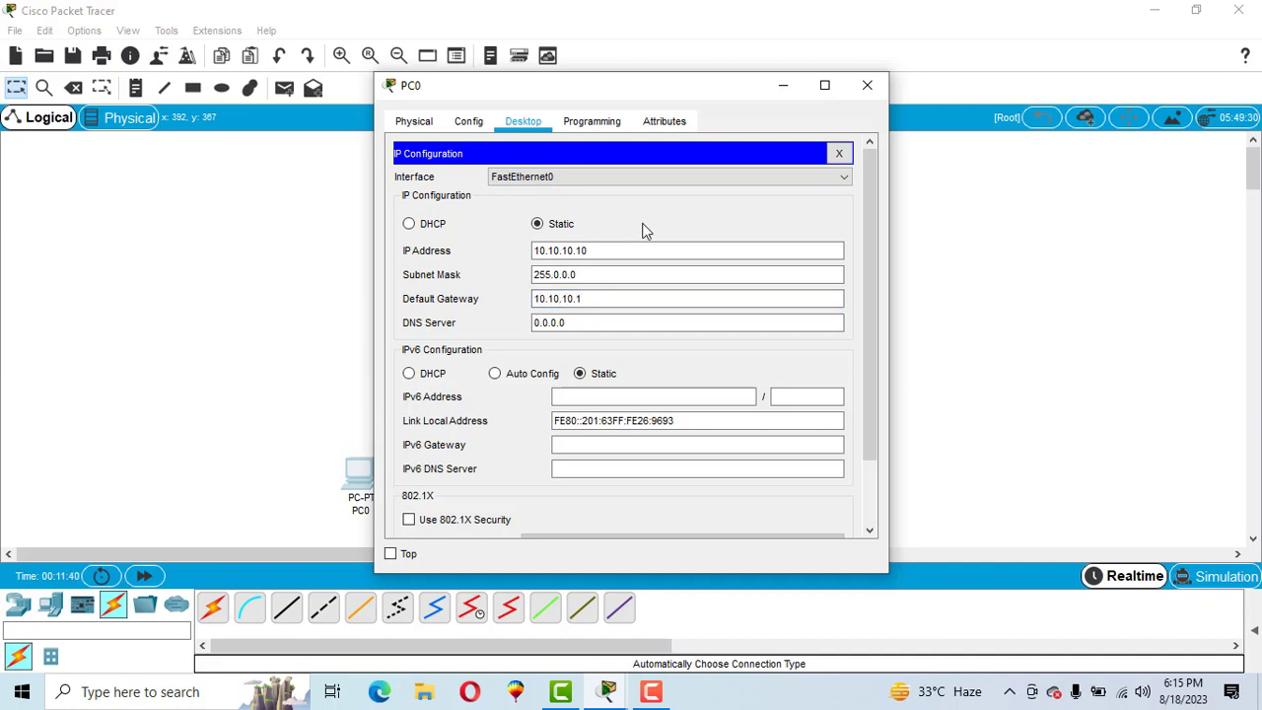
{"action": "left_click", "coordinate": [873, 88]}
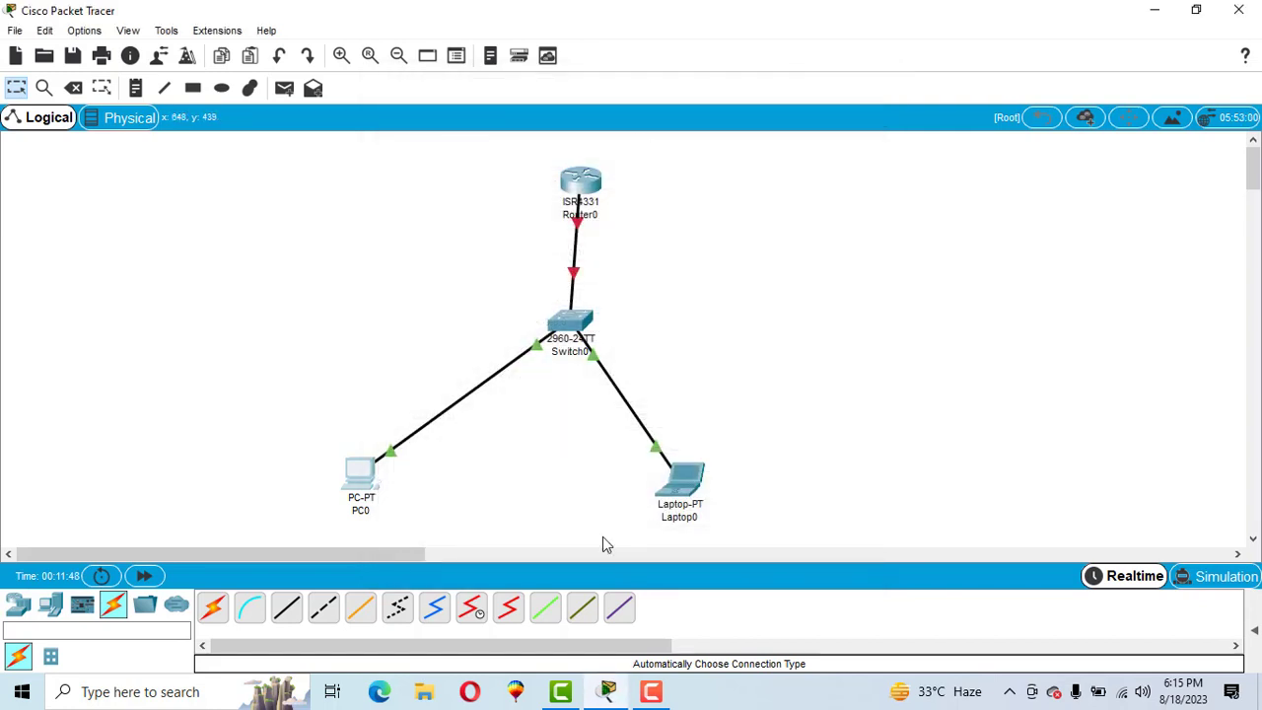
- In Laptop0's IP Configuration, set IP 10.10.10.11, mask 255.0.0.0 and gateway 10.10.10.1
{"action": "left_click", "coordinate": [680, 480]}
{"action": "left_click", "coordinate": [511, 122]}
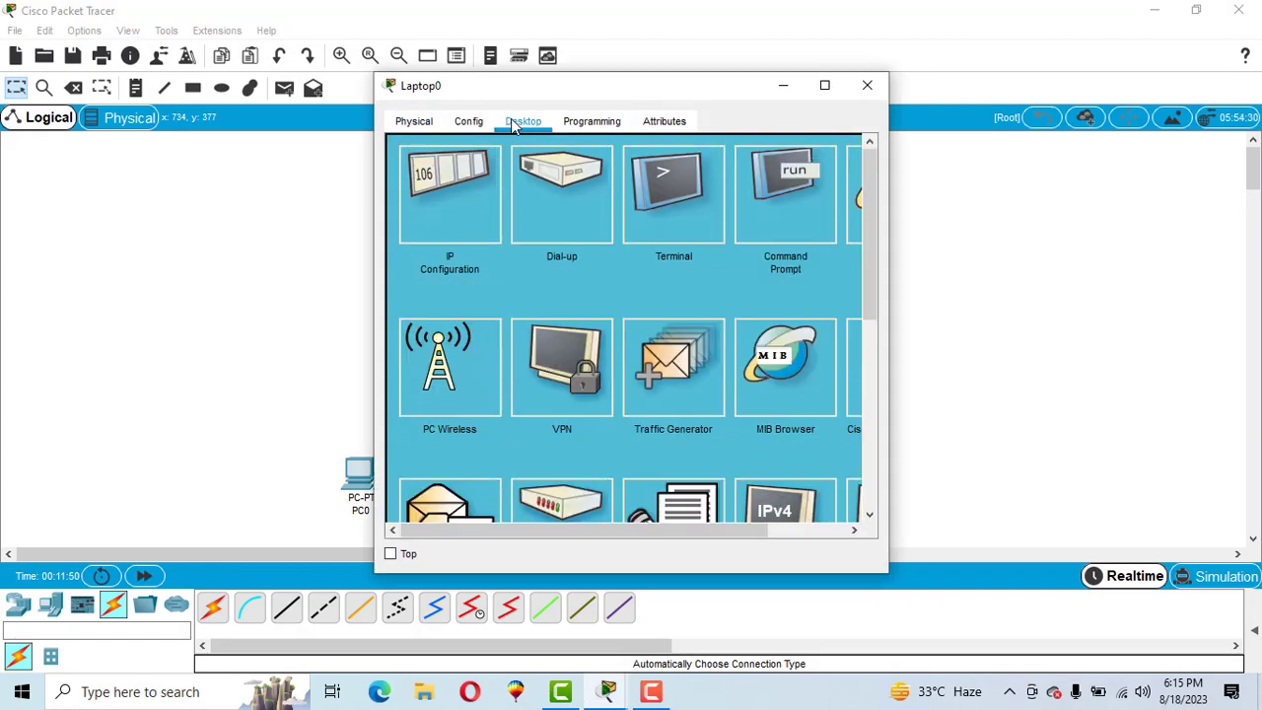
{"action": "left_click", "coordinate": [459, 219]}
{"action": "left_click", "coordinate": [554, 252]}
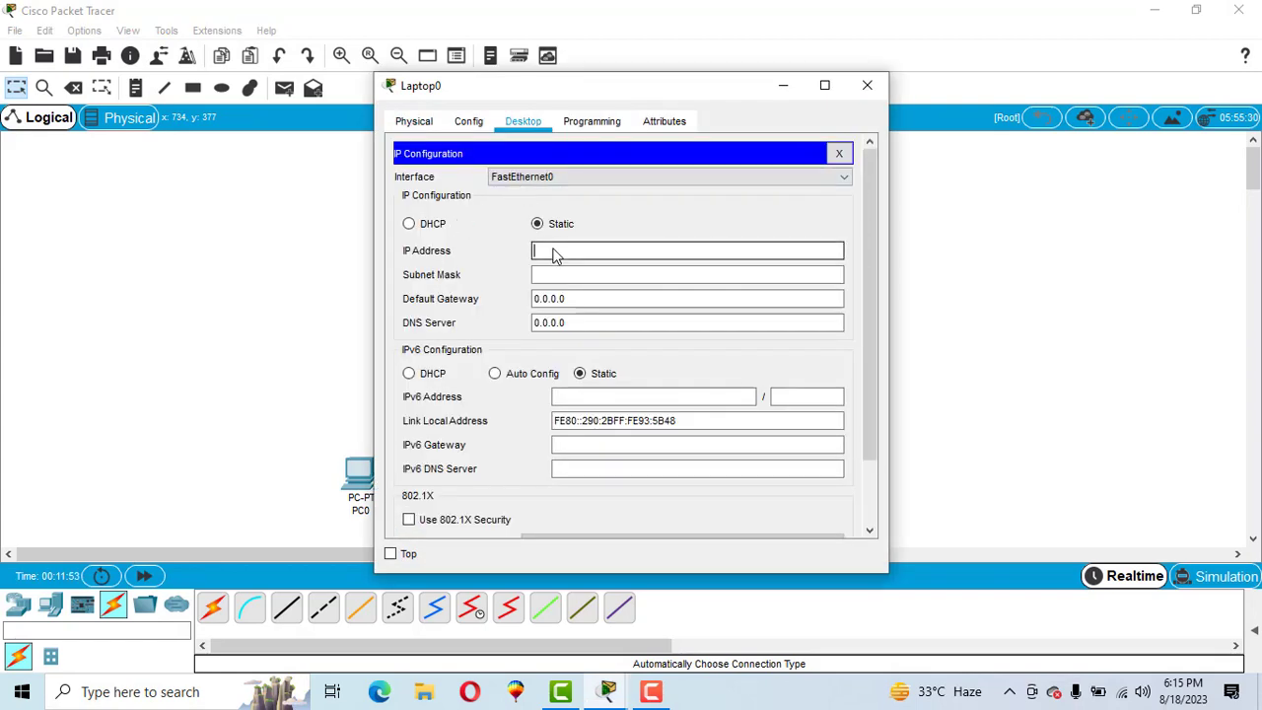
{"action": "type", "text": "10.10.10.11"}
{"action": "key", "text": "Tab"}
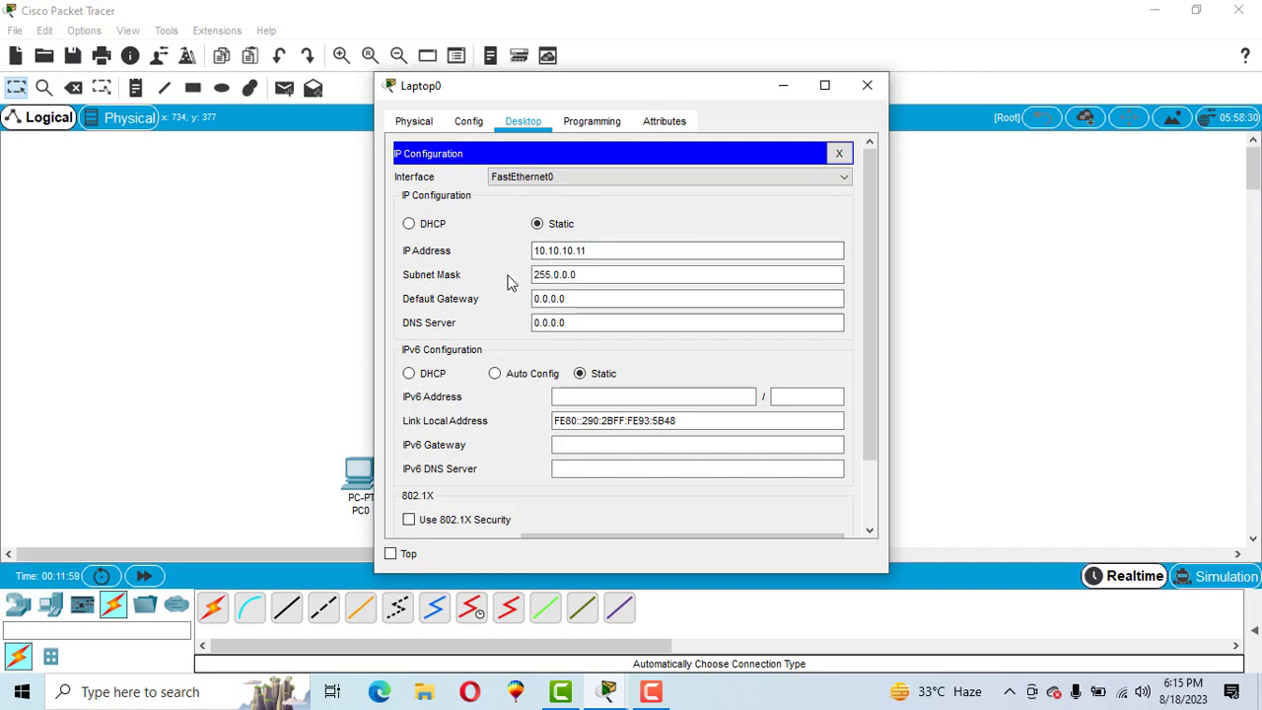
{"action": "left_click_drag", "start_coordinate": [578, 298], "coordinate": [523, 304]}
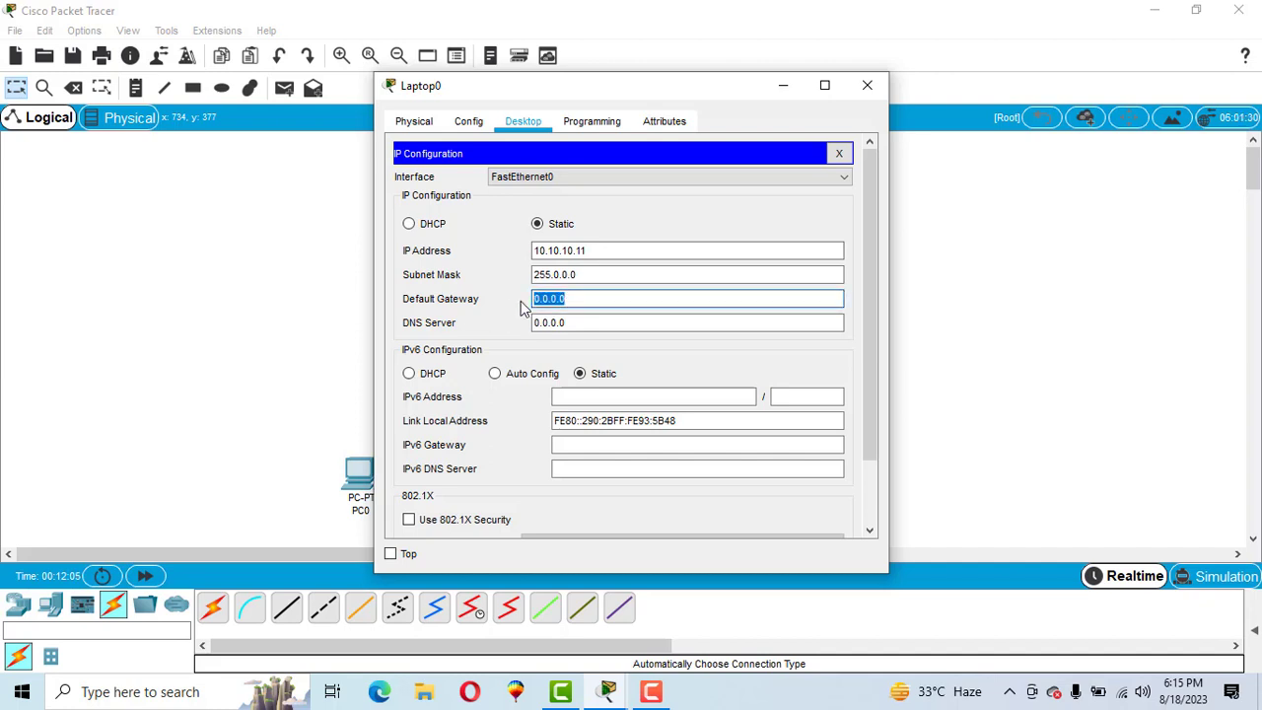
{"action": "type", "text": "10.10.10.1"}
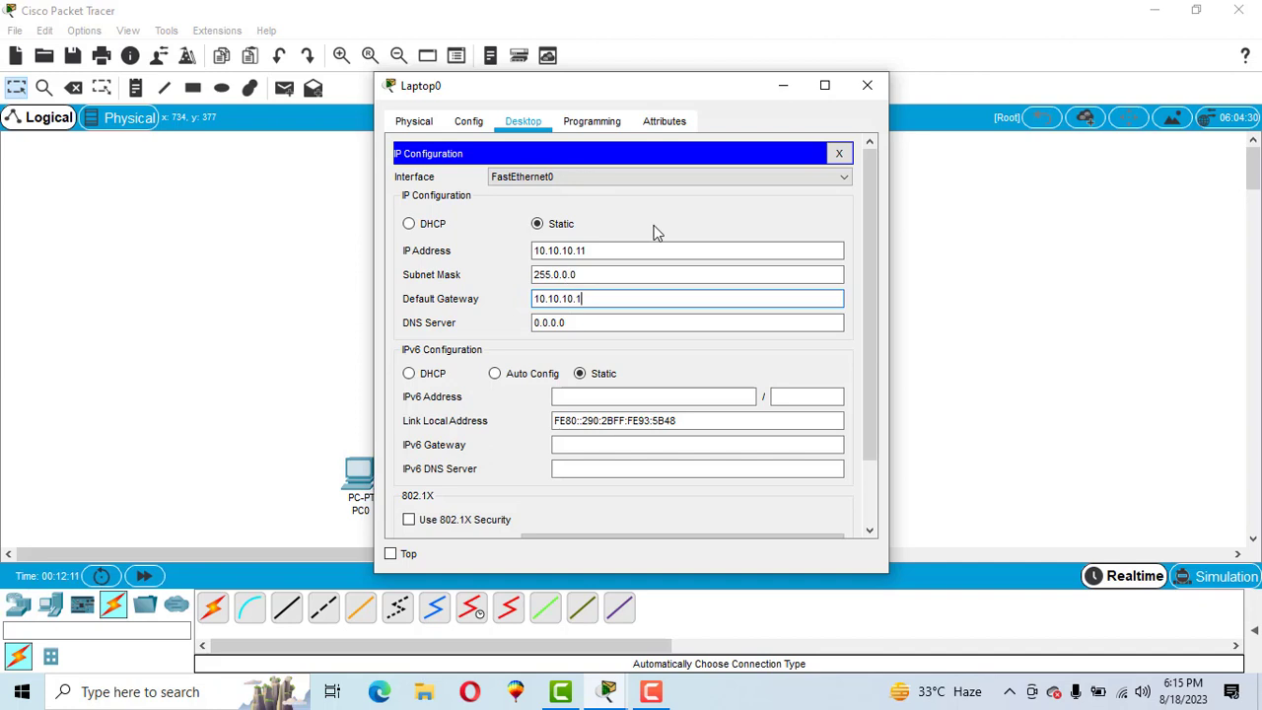
{"action": "left_click", "coordinate": [867, 86]}
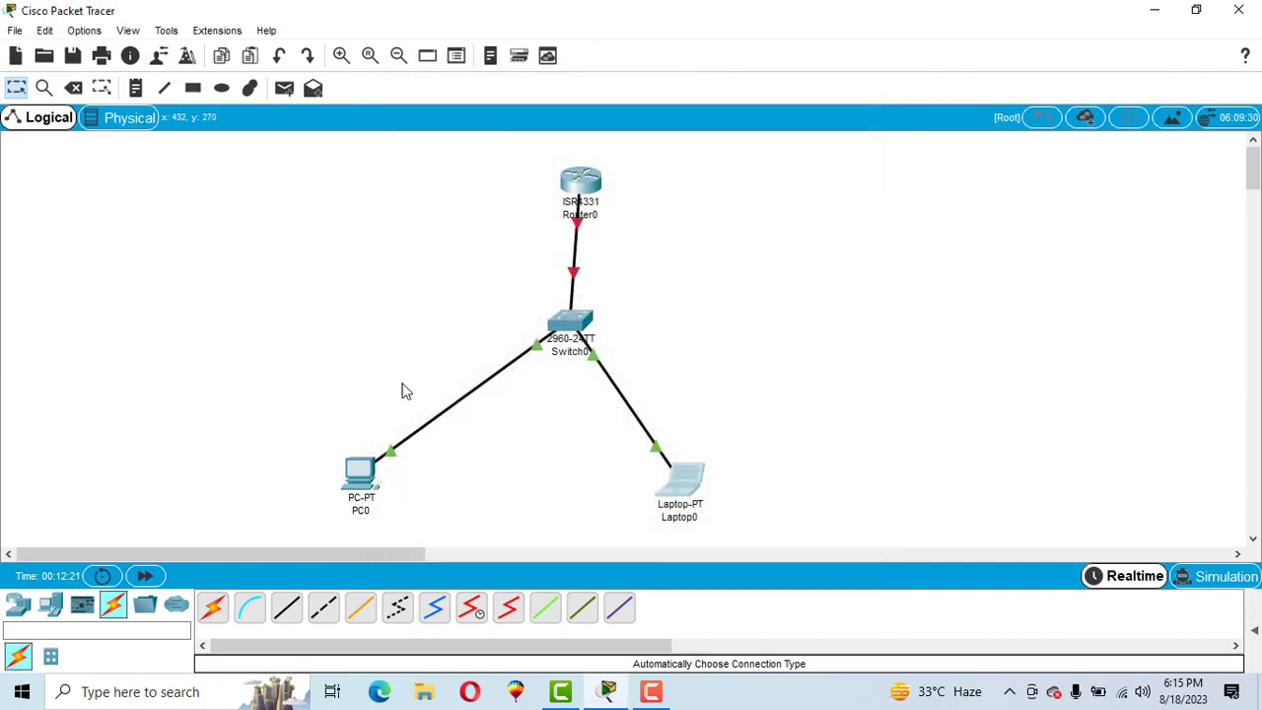
- Place text notes 10.10.10.10 left of PC0, 10.10.10.11 by Laptop0 and 10.10.10.1 by Router0
{"action": "left_click", "coordinate": [136, 88]}
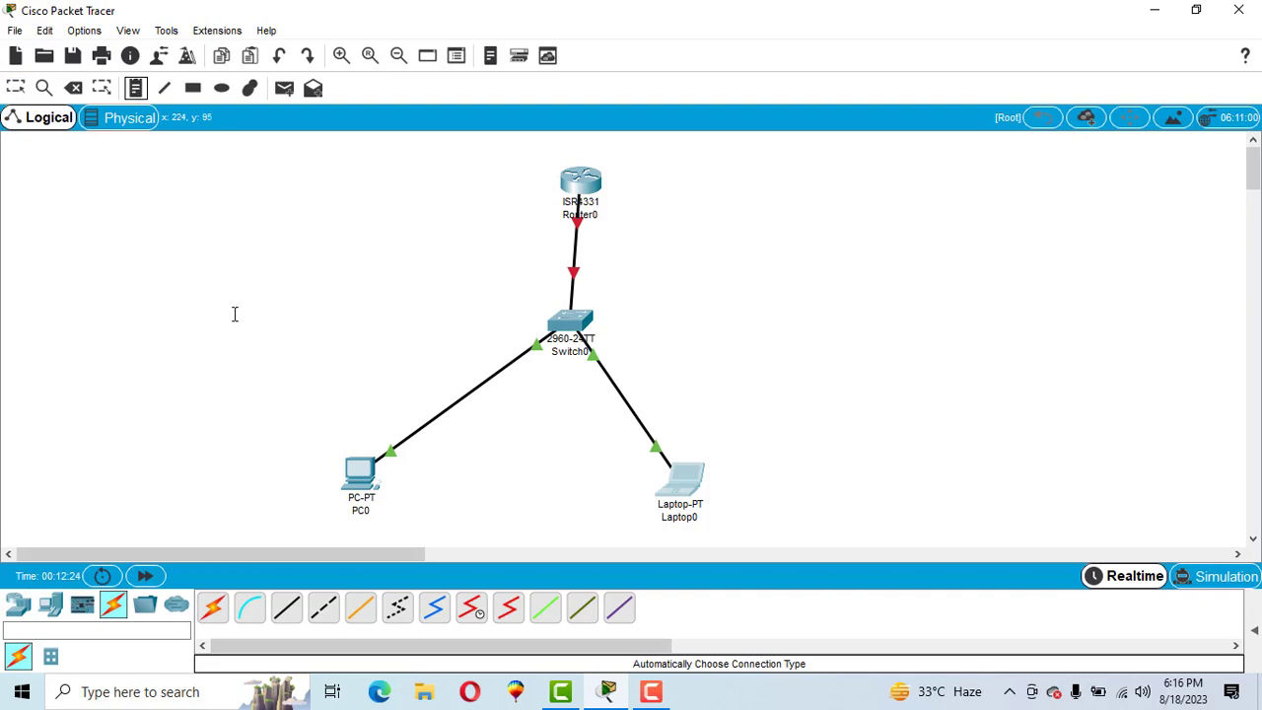
{"action": "left_click", "coordinate": [258, 441]}
{"action": "type", "text": "10.10.10.10"}
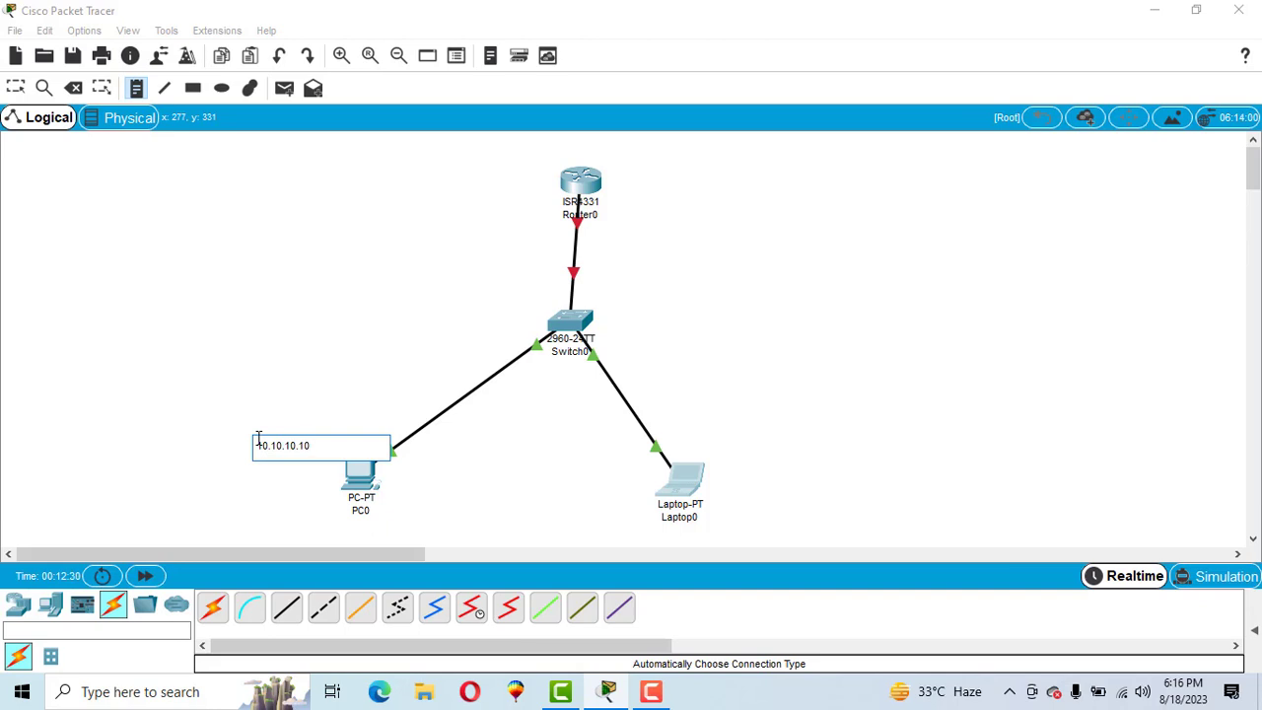
{"action": "left_click", "coordinate": [674, 441]}
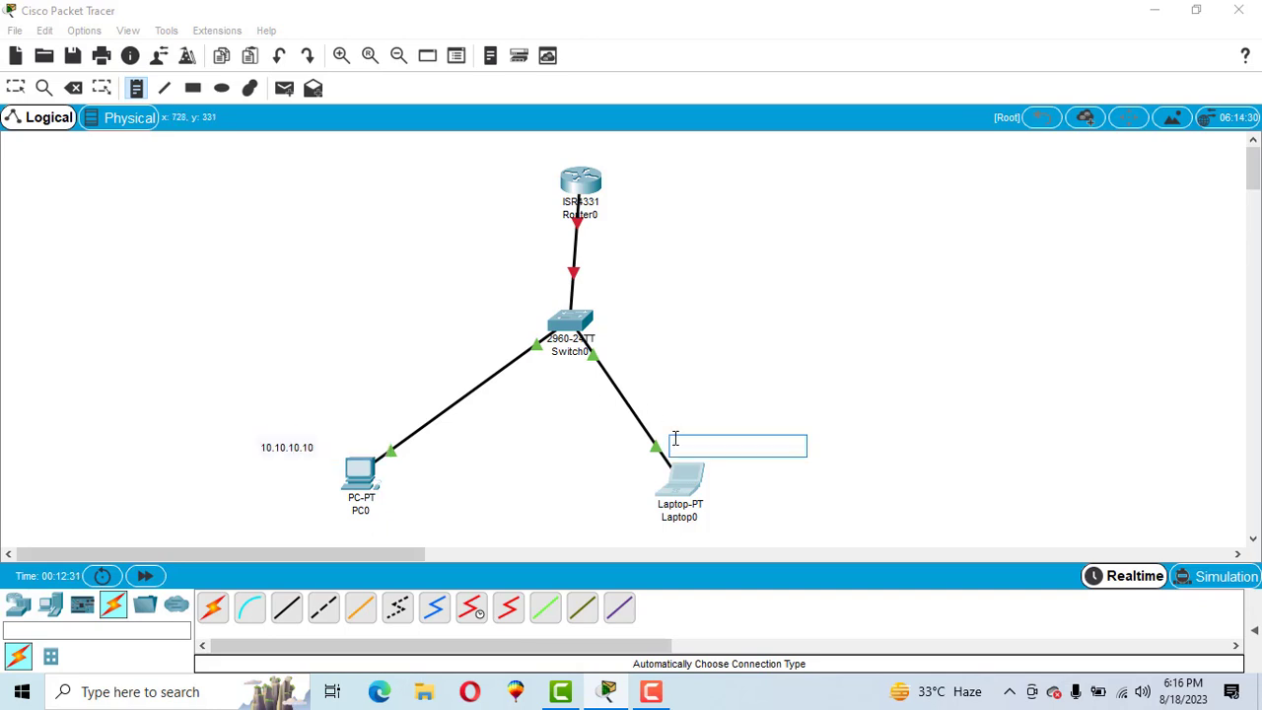
{"action": "type", "text": "10.10.10.11"}
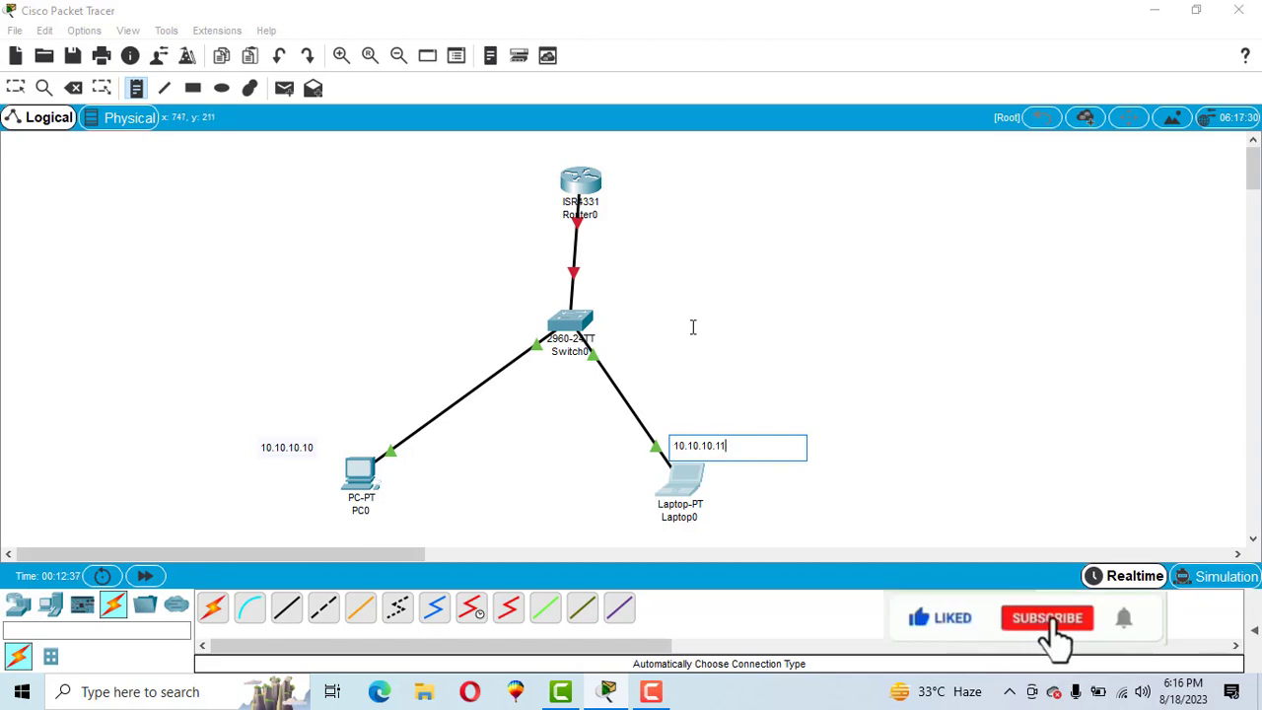
{"action": "left_click", "coordinate": [624, 199]}
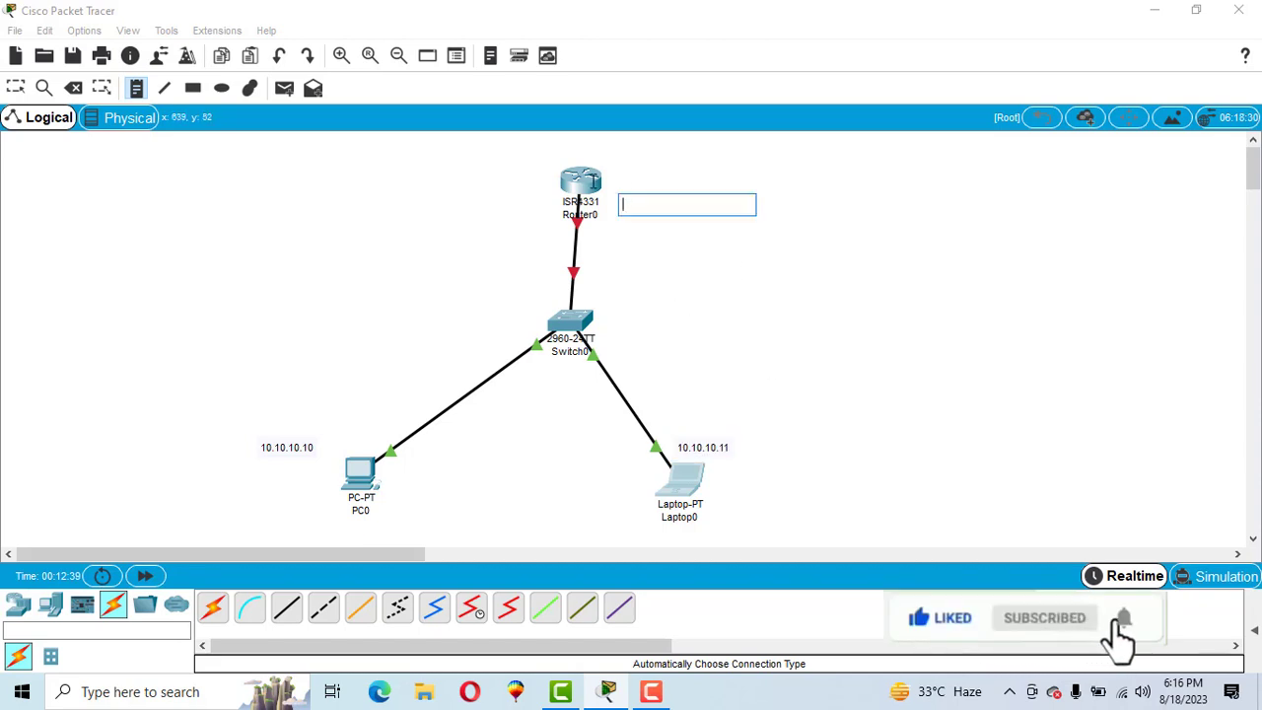
{"action": "type", "text": "10.10.10.1"}
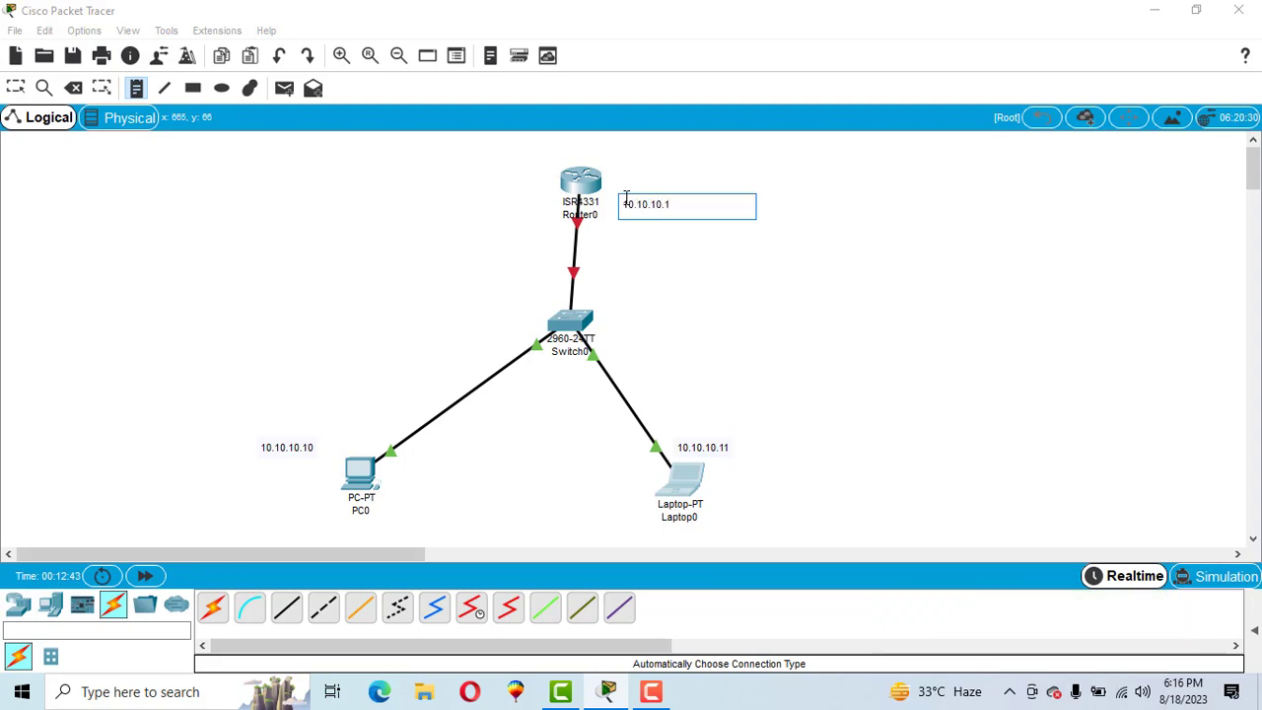
{"action": "key", "text": "Escape"}
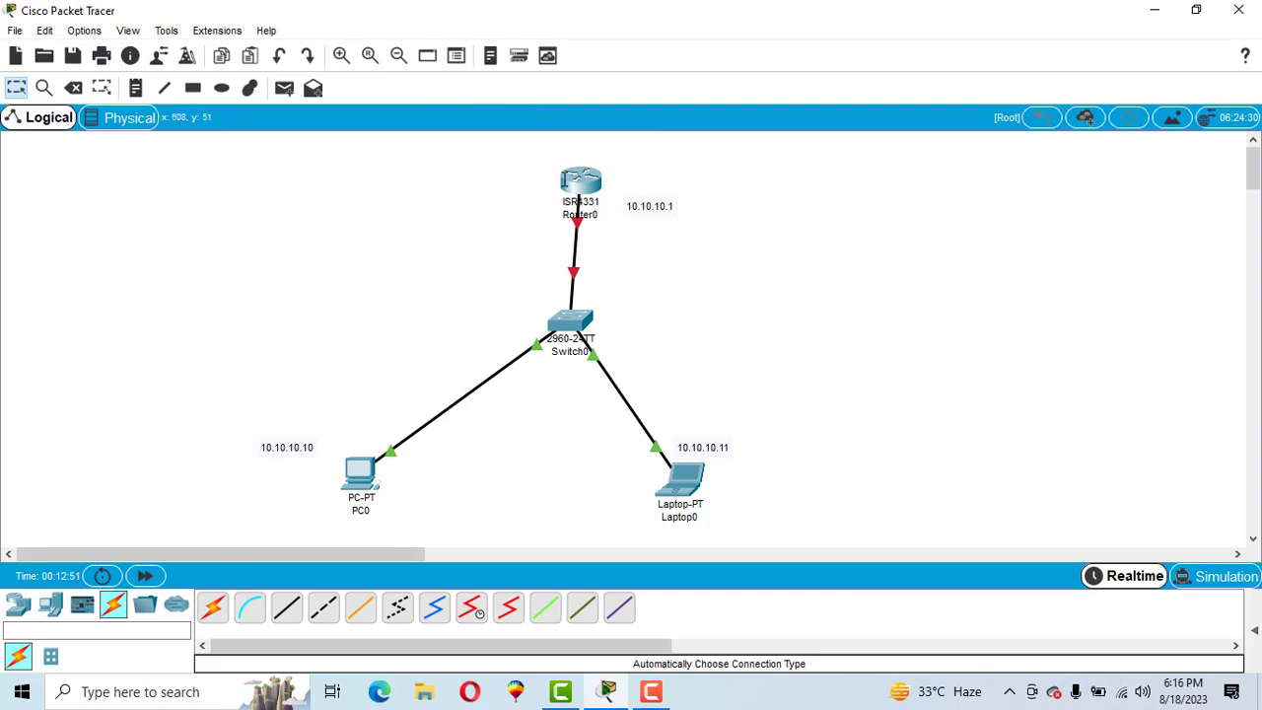
- Bring up Router0's CLI and answer 'n' to skip the initial configuration dialog
{"action": "double_click", "coordinate": [580, 178]}
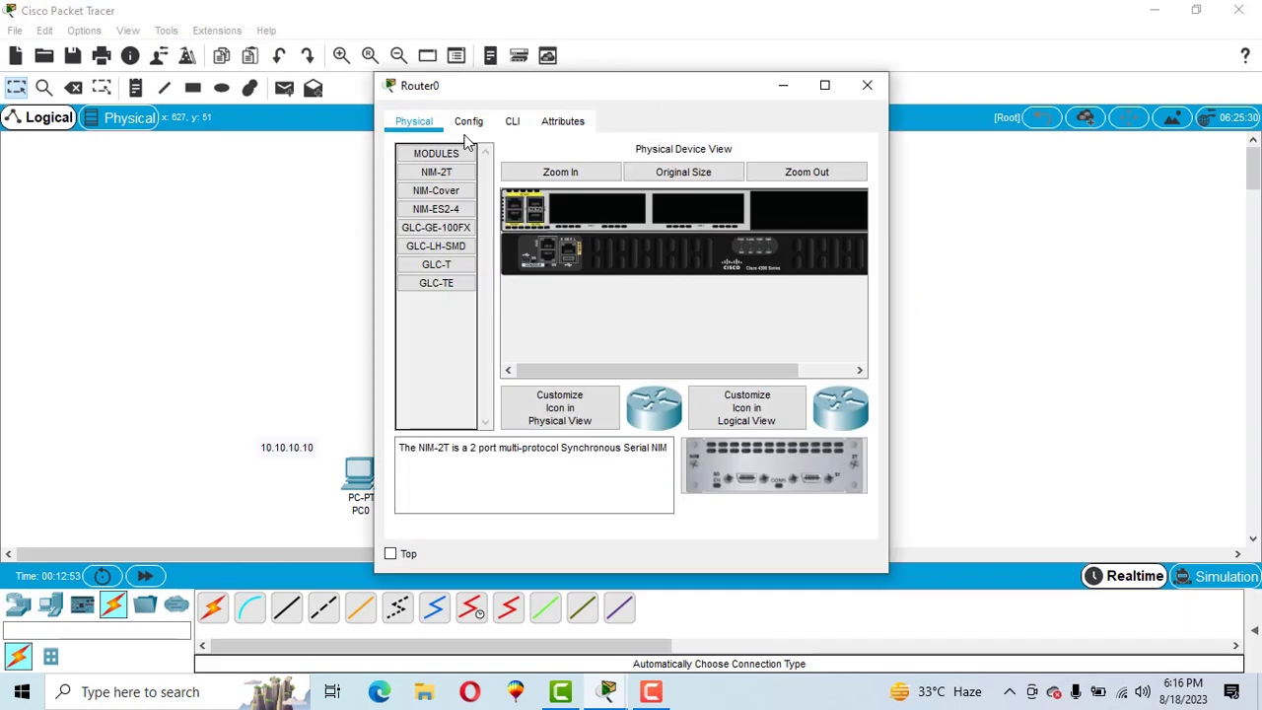
{"action": "left_click", "coordinate": [510, 122]}
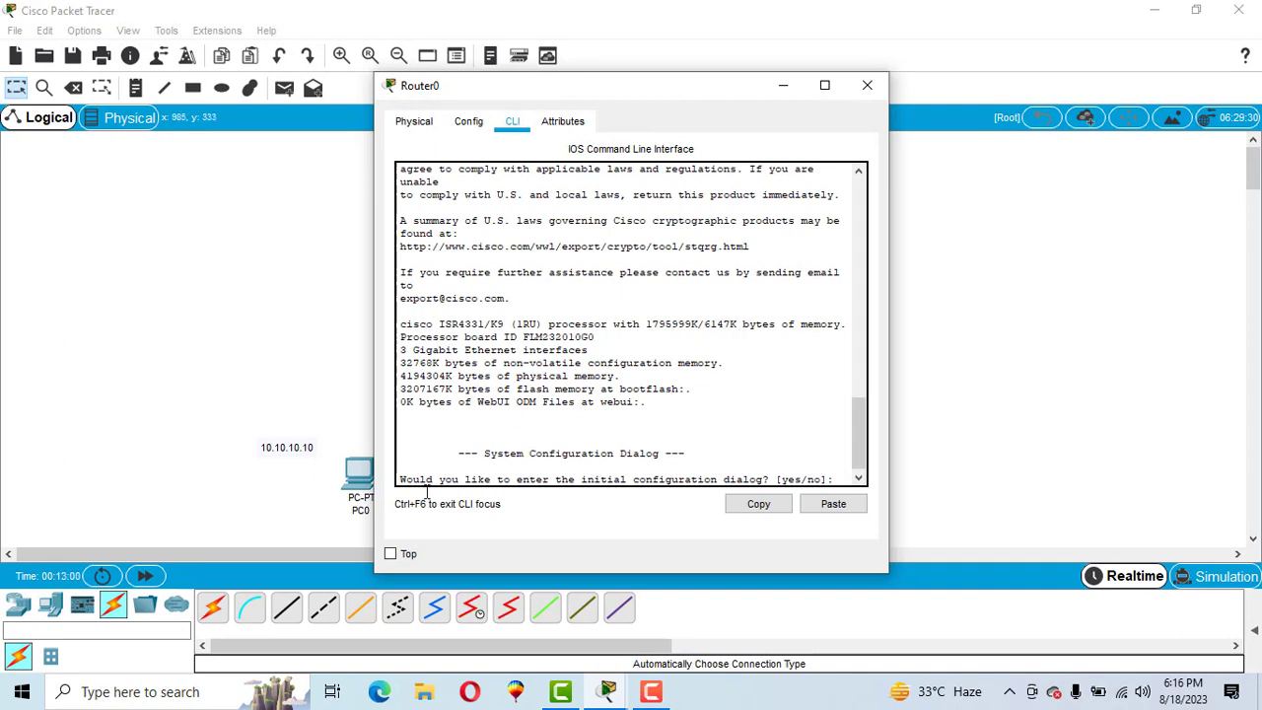
{"action": "scroll", "coordinate": [862, 434], "scroll_direction": "down", "scroll_amount": 1}
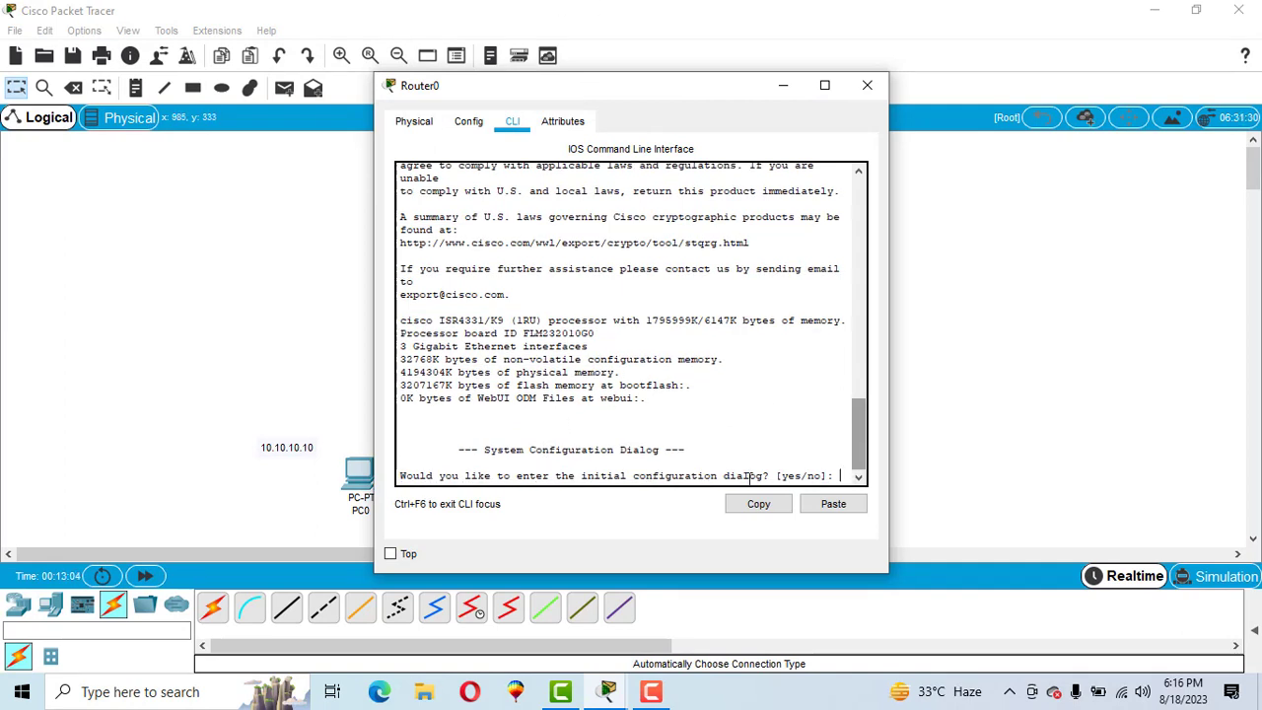
{"action": "type", "text": "n"}
{"action": "key", "text": "Return"}
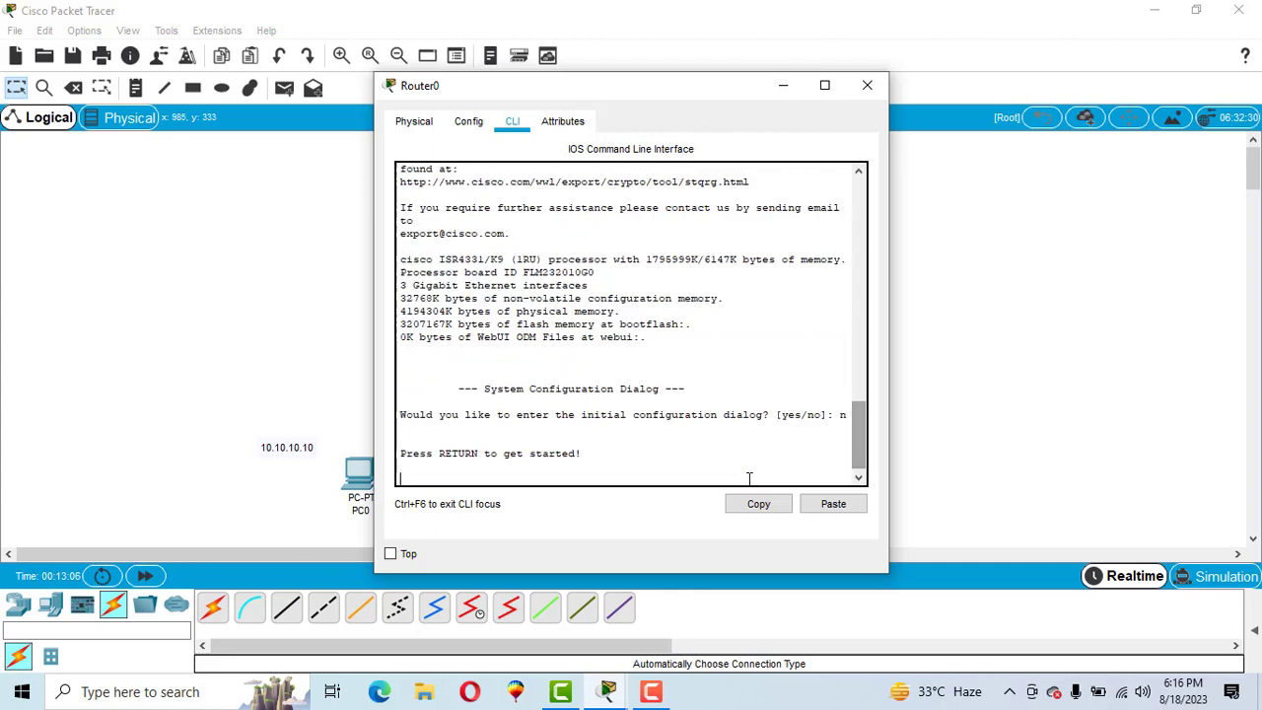
{"action": "key", "text": "Return"}
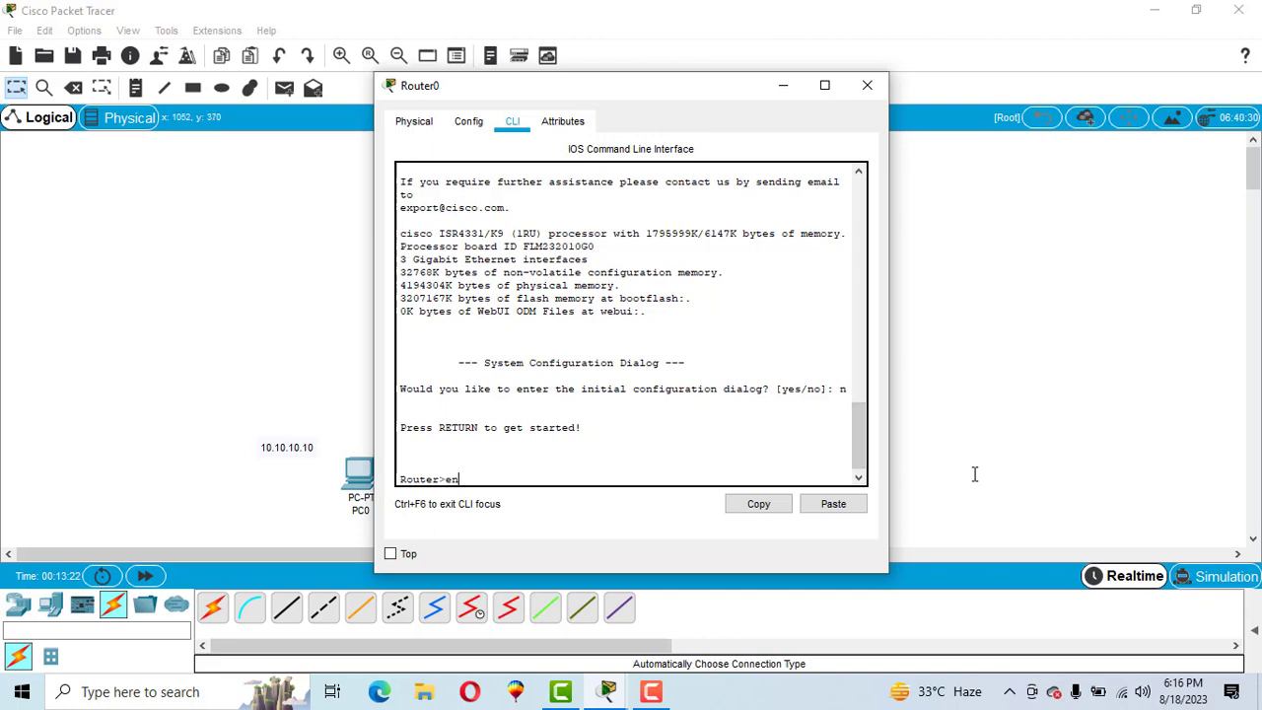
- Run en and config t, then set the hostname to SLS
{"action": "type", "text": "en"}
{"action": "key", "text": "Return"}
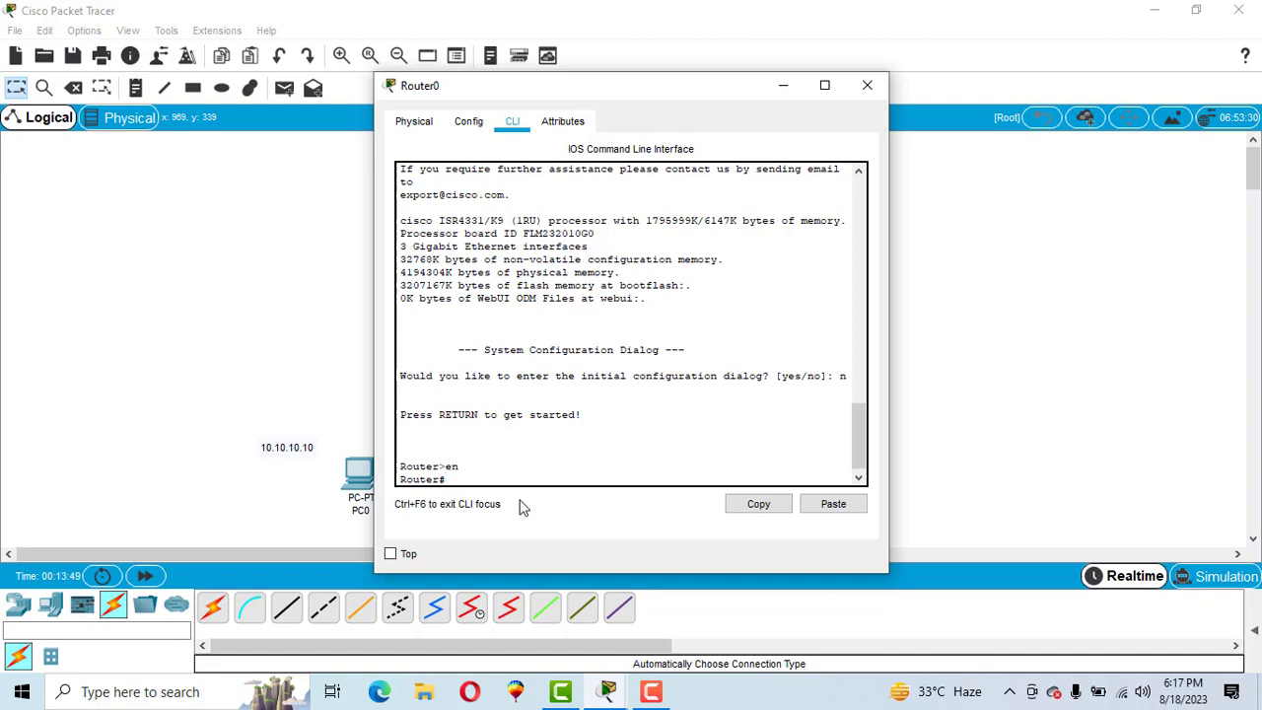
{"action": "type", "text": "onfig t"}
{"action": "key", "text": "Return"}
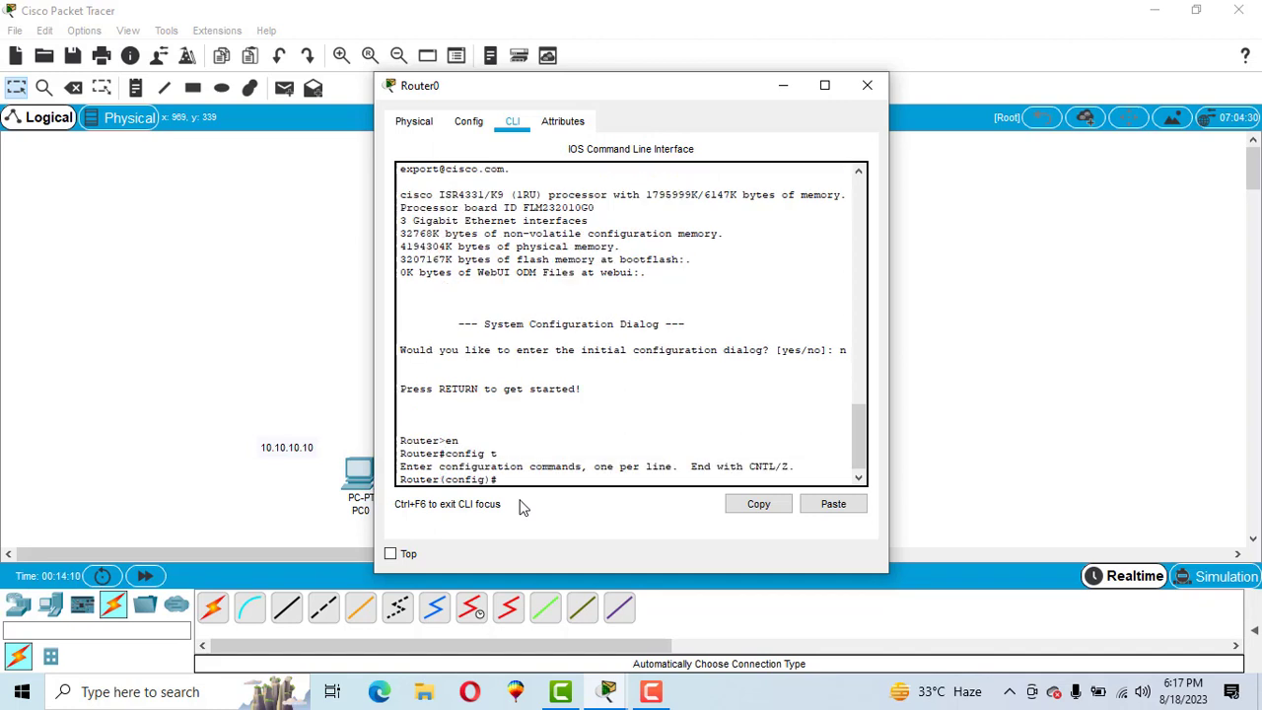
{"action": "left_click_drag", "start_coordinate": [511, 480], "coordinate": [400, 477]}
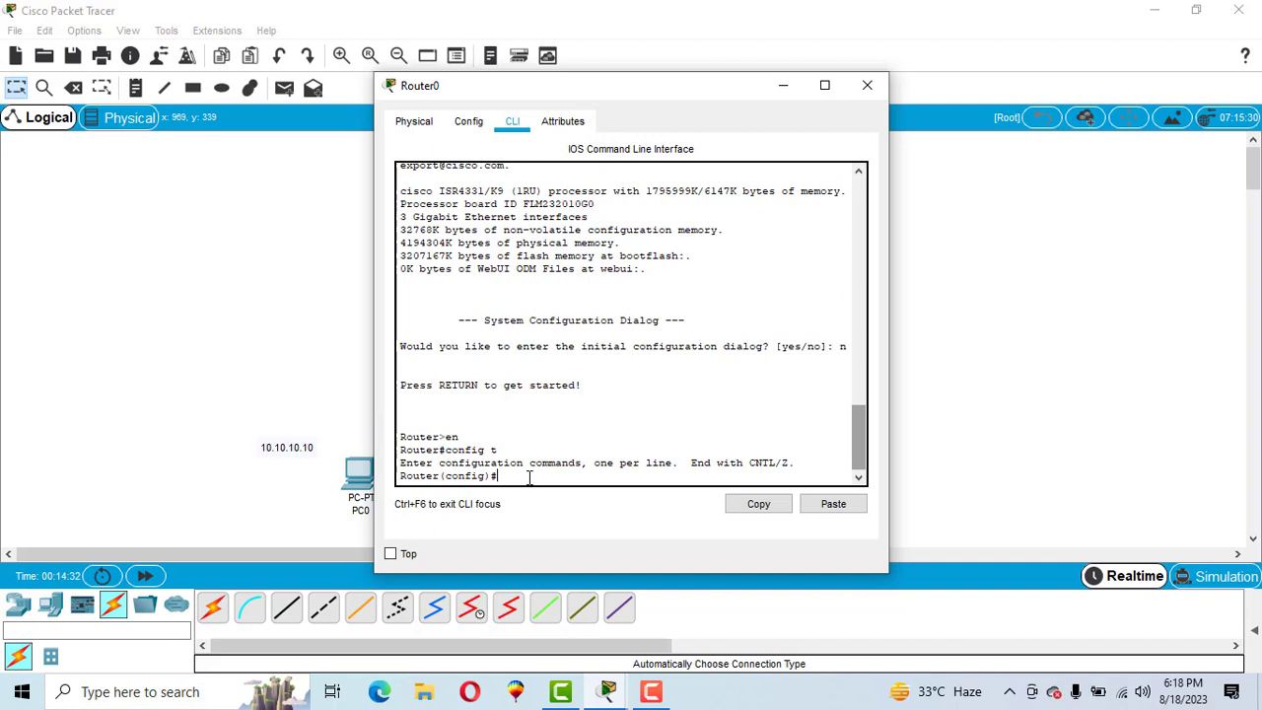
{"action": "type", "text": "hostname SLS"}
{"action": "key", "text": "Return"}
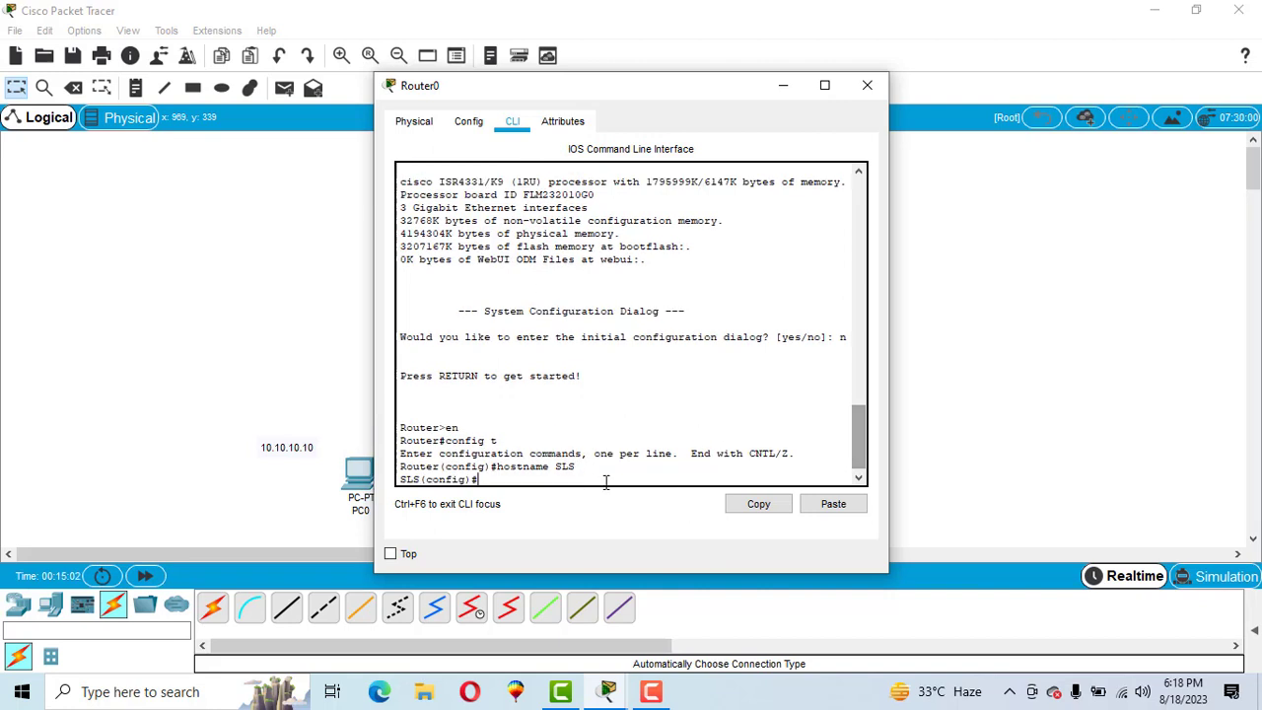
- Check the new SLS prompt in the CLI, then close Router0's window
{"action": "left_click_drag", "start_coordinate": [402, 478], "coordinate": [421, 481]}
{"action": "left_click", "coordinate": [510, 482]}
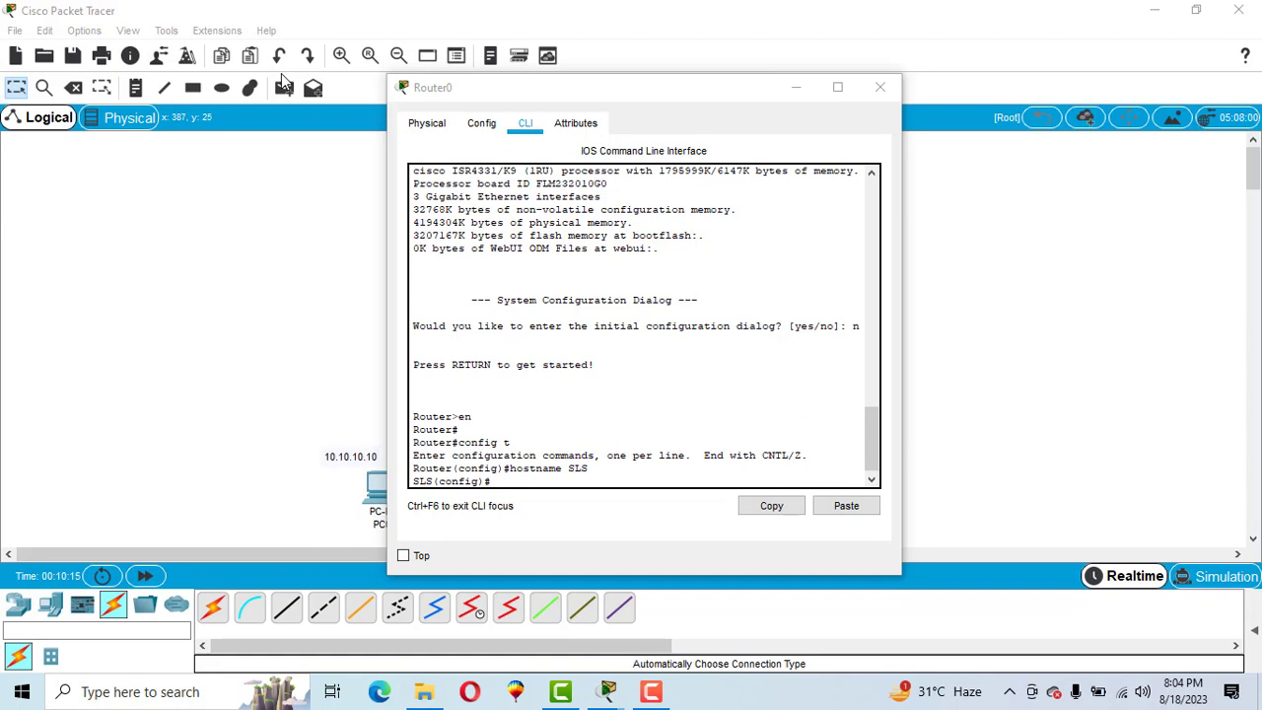
{"action": "left_click", "coordinate": [870, 87]}
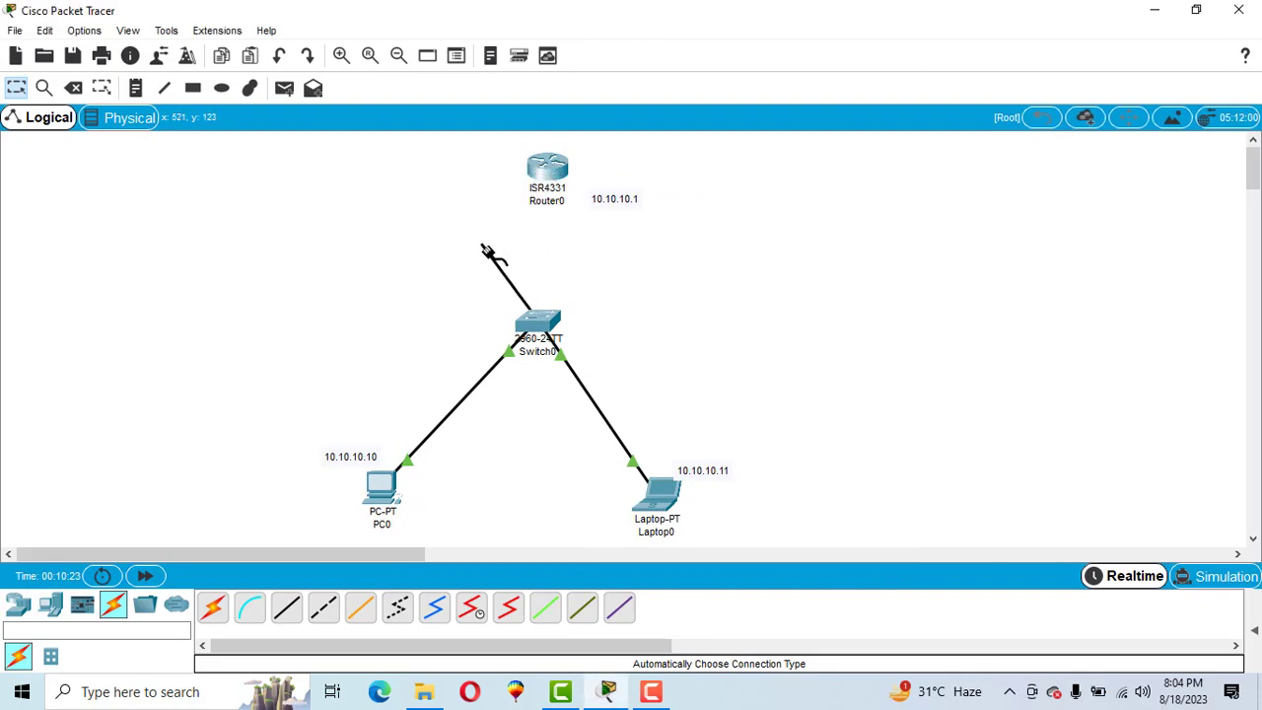
- Plug the switch cable into Router0's GigabitEthernet0/0/0 port and bring its CLI back up
{"action": "left_click", "coordinate": [548, 166]}
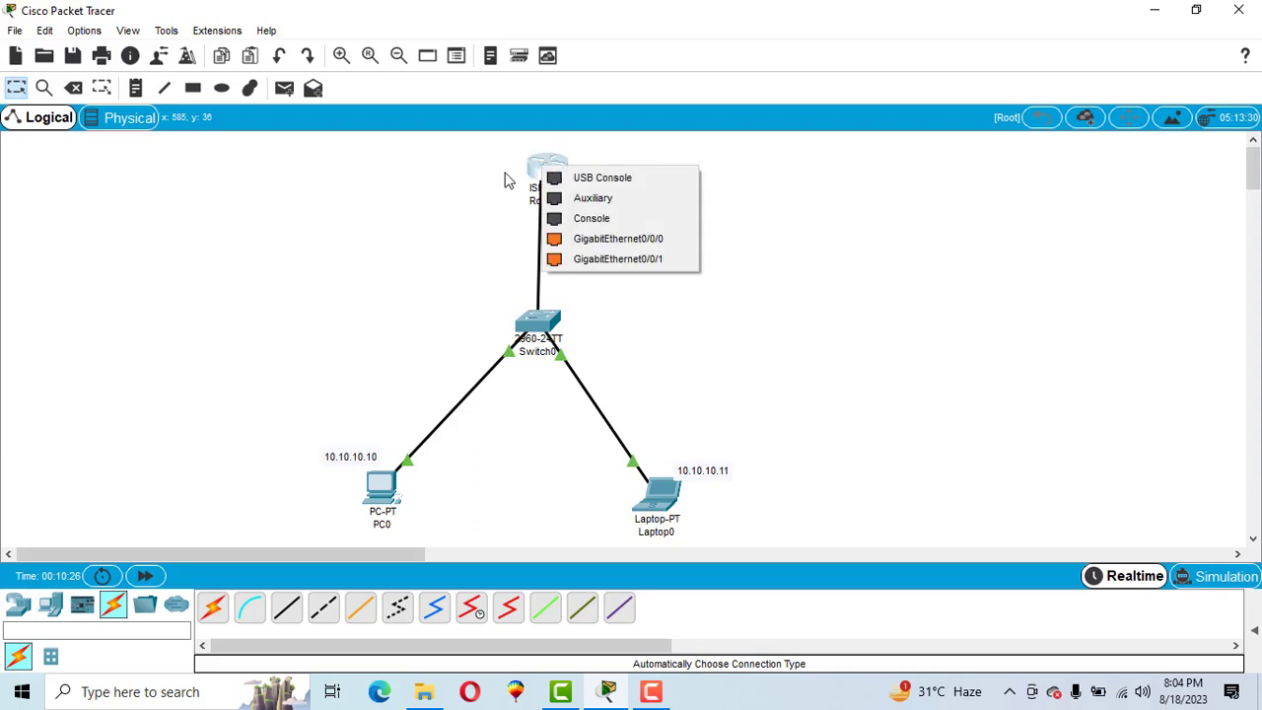
{"action": "left_click", "coordinate": [636, 246]}
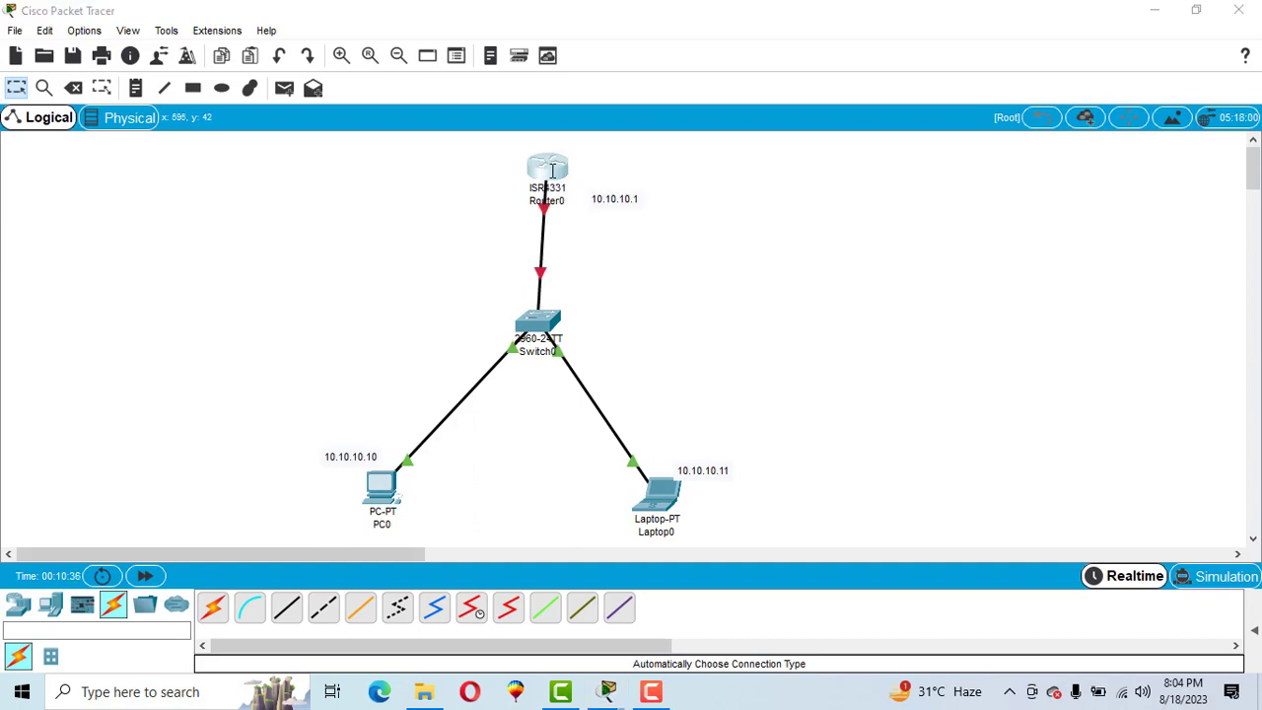
{"action": "left_click", "coordinate": [549, 170]}
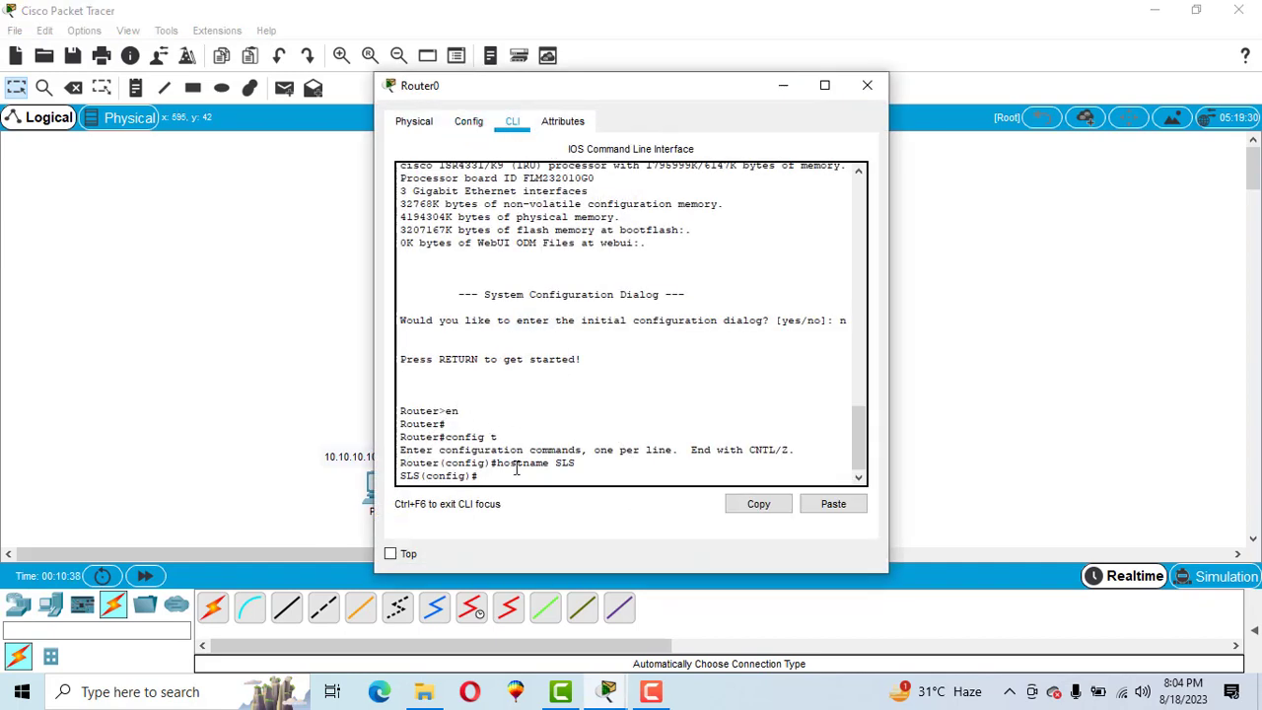
- Enter interface g0/0/0 and assign it ip add 10.10.10.1 255.255.255.0
{"action": "type", "text": "int g0/0/0"}
{"action": "key", "text": "Return"}
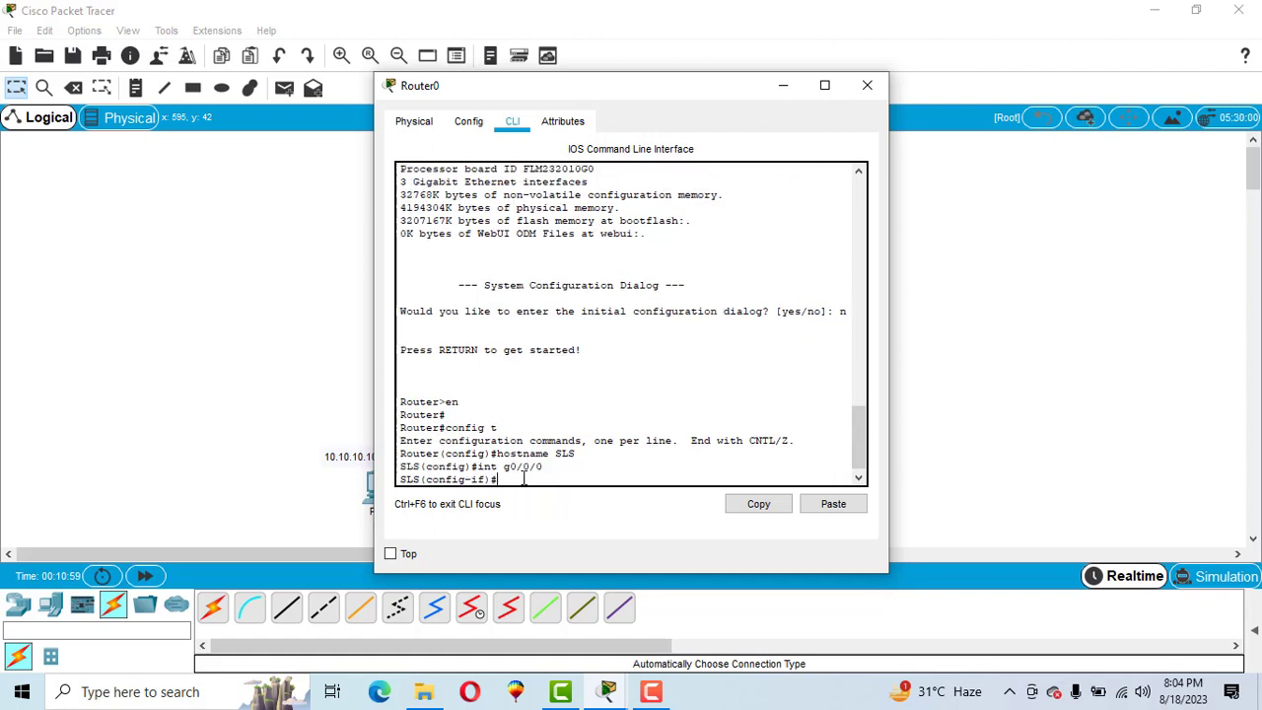
{"action": "double_click", "coordinate": [407, 478]}
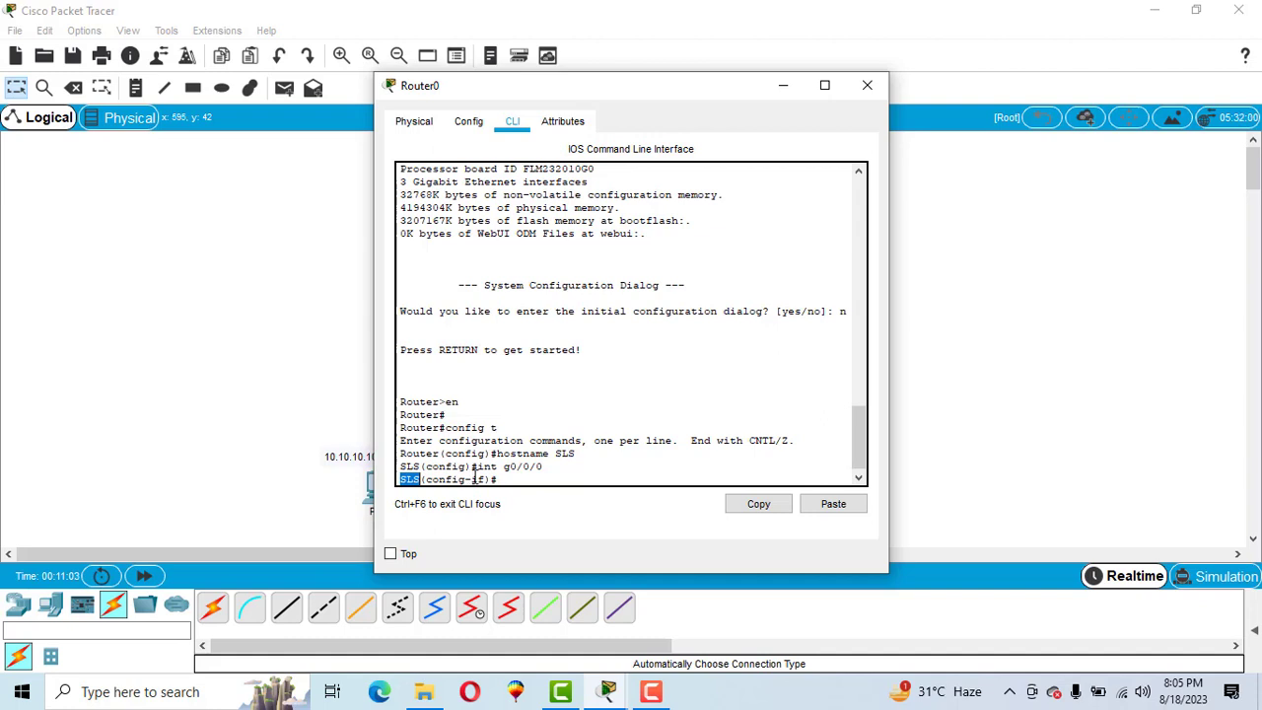
{"action": "left_click_drag", "start_coordinate": [472, 478], "coordinate": [493, 478]}
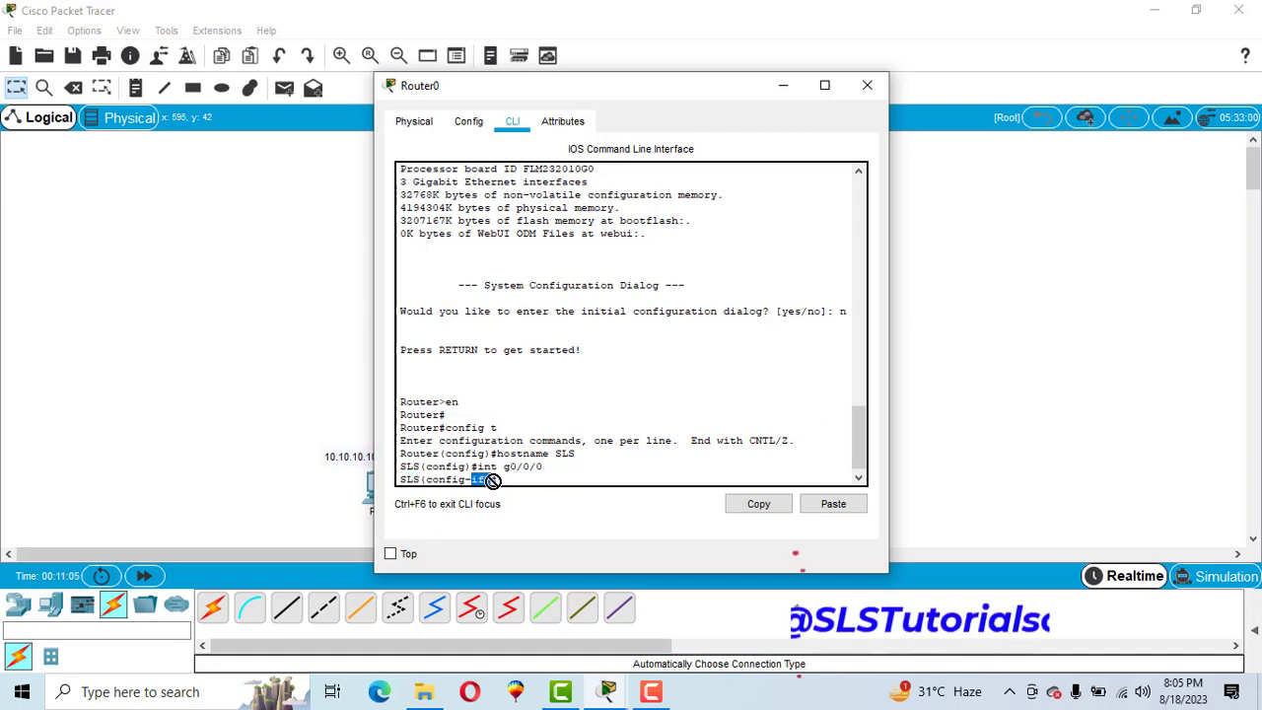
{"action": "left_click", "coordinate": [523, 478]}
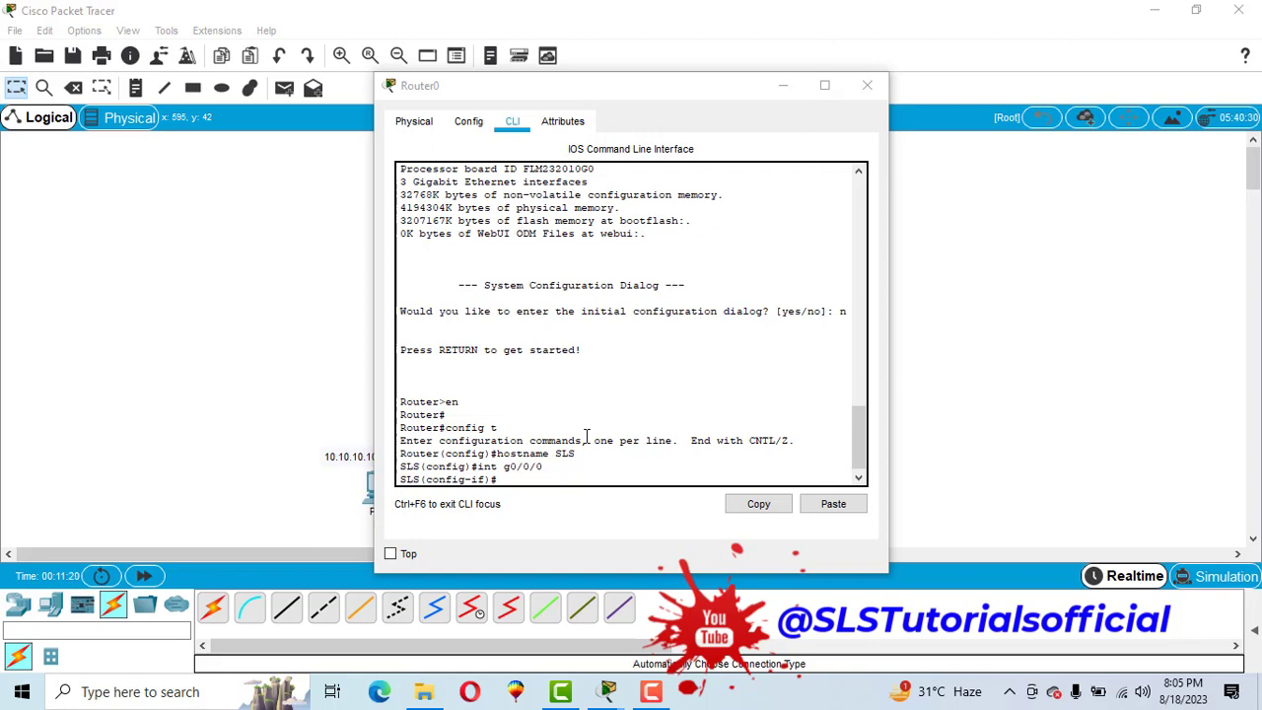
{"action": "left_click", "coordinate": [548, 477]}
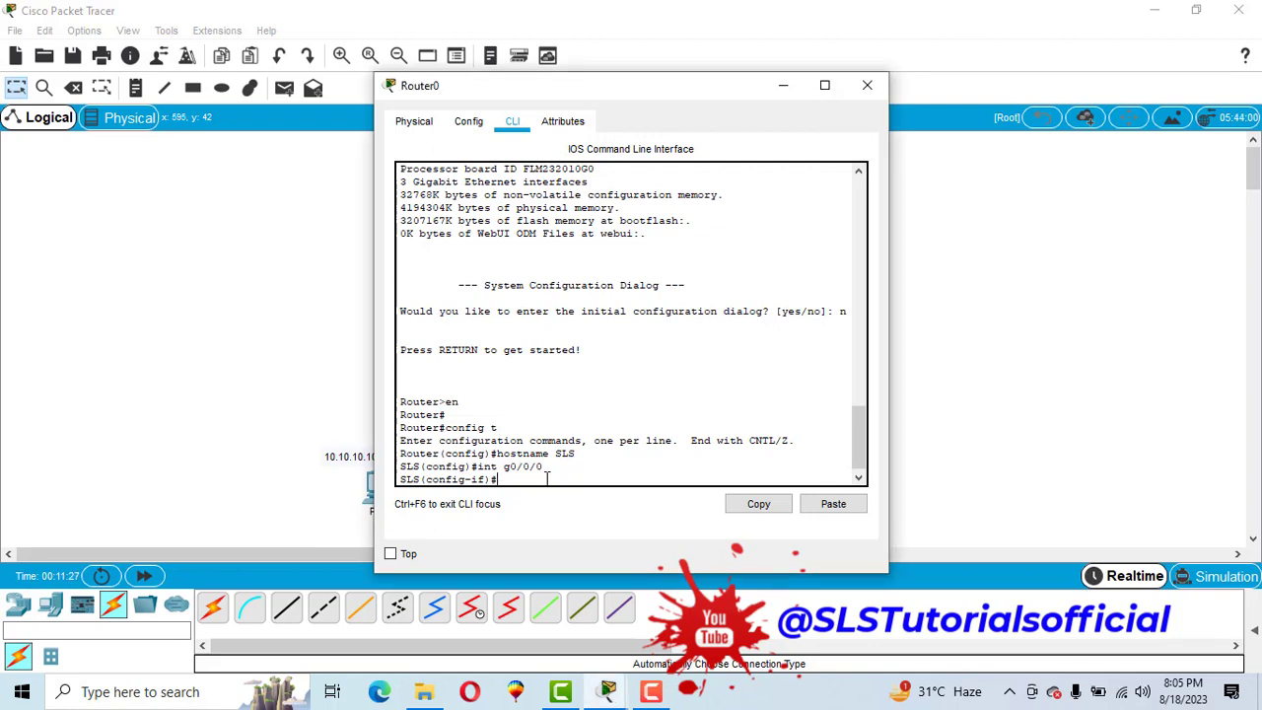
{"action": "type", "text": "ip add"}
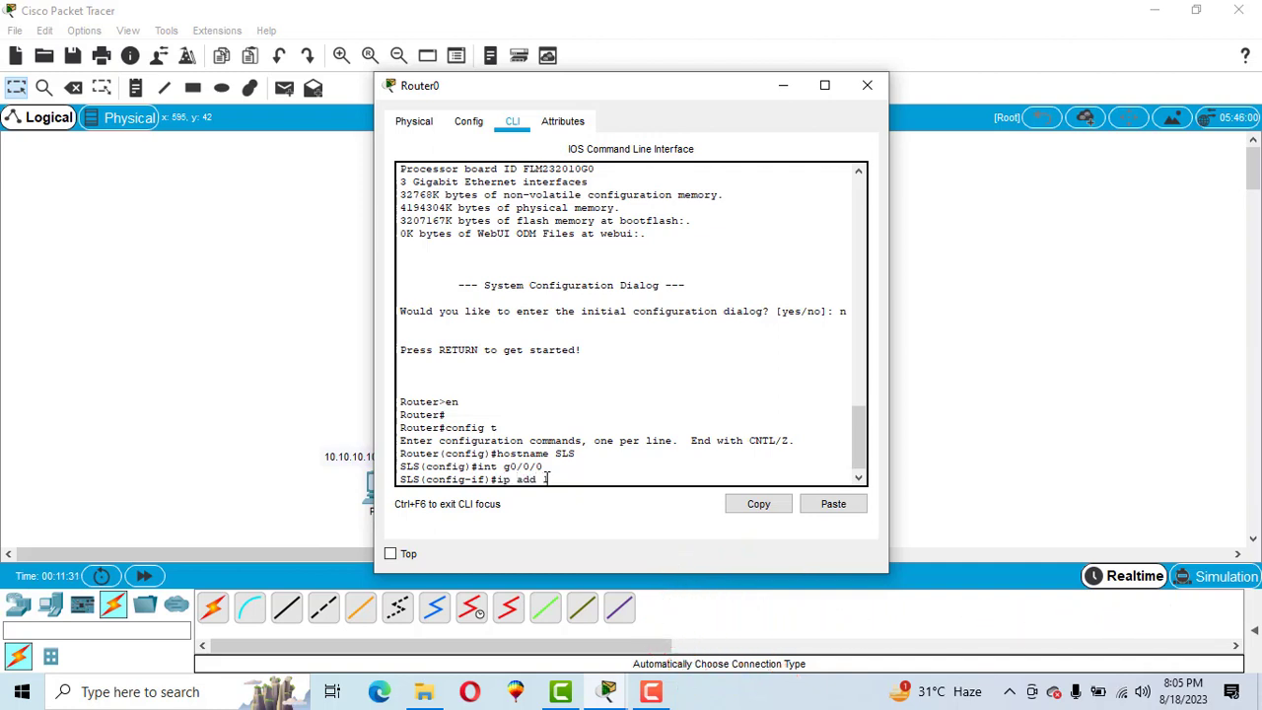
{"action": "type", "text": " 10.10.10.1 255.255.255.0"}
{"action": "key", "text": "Return"}
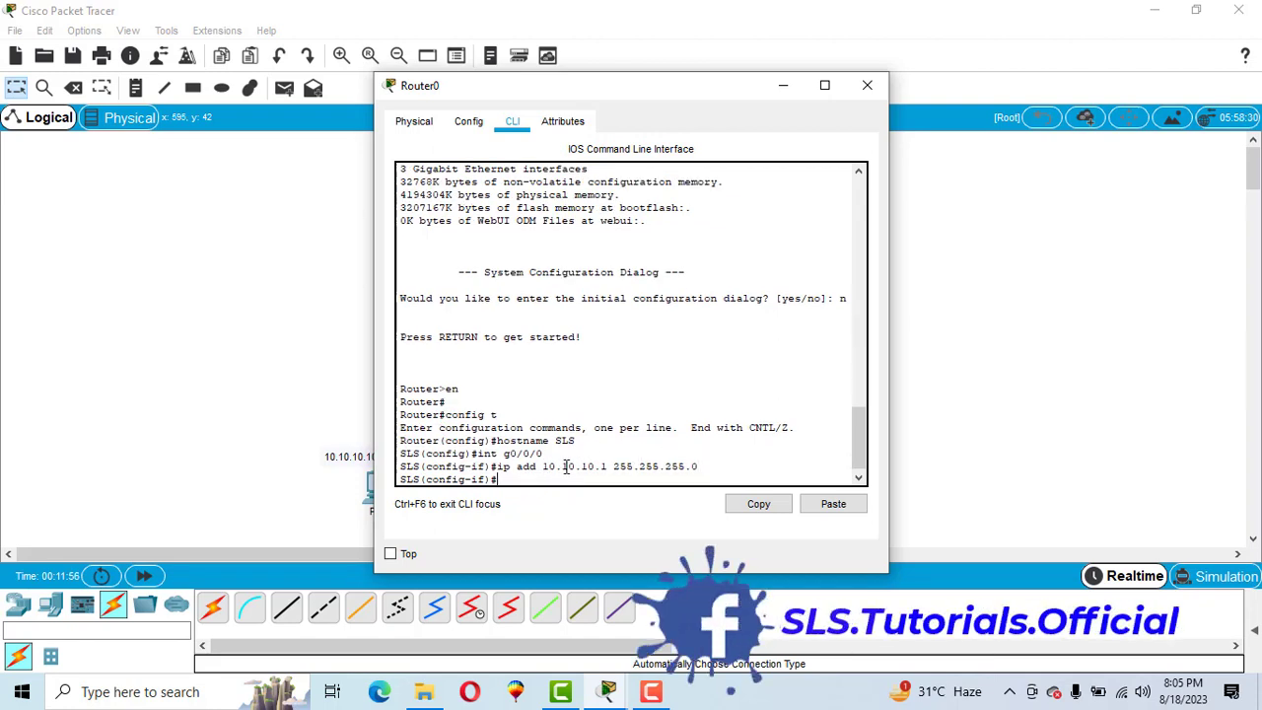
{"action": "left_click", "coordinate": [465, 122]}
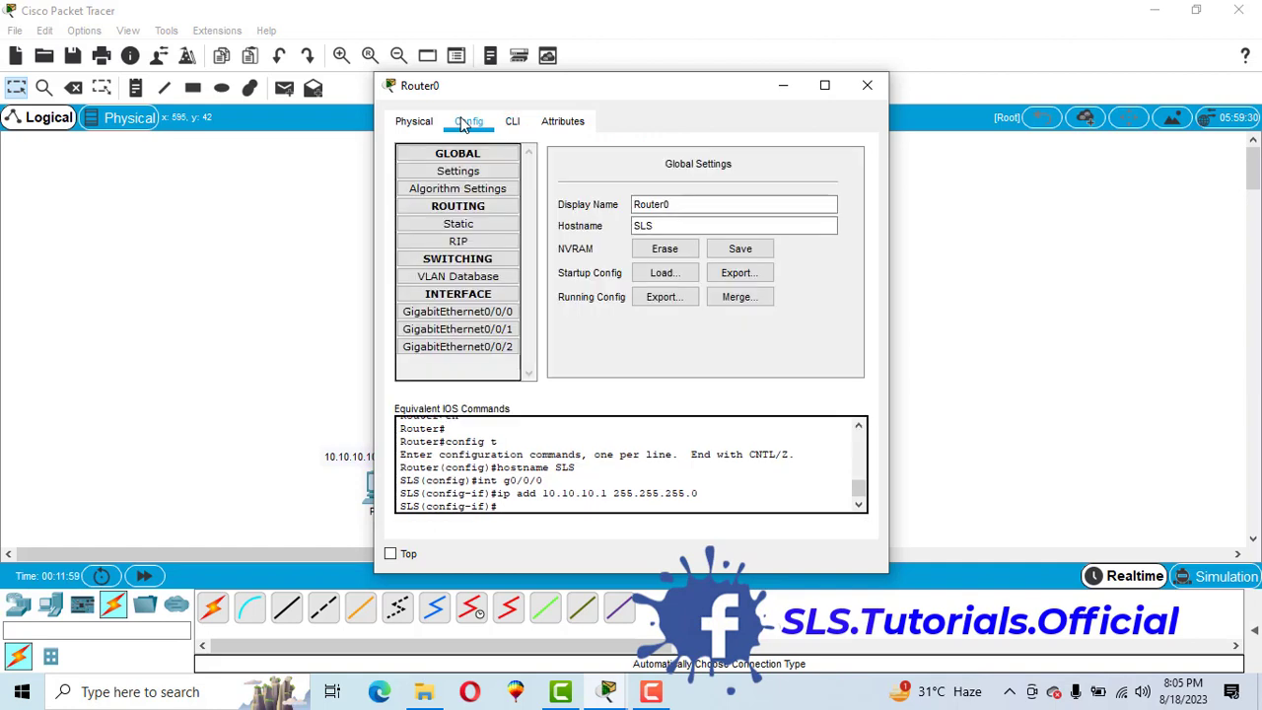
{"action": "left_click", "coordinate": [457, 313]}
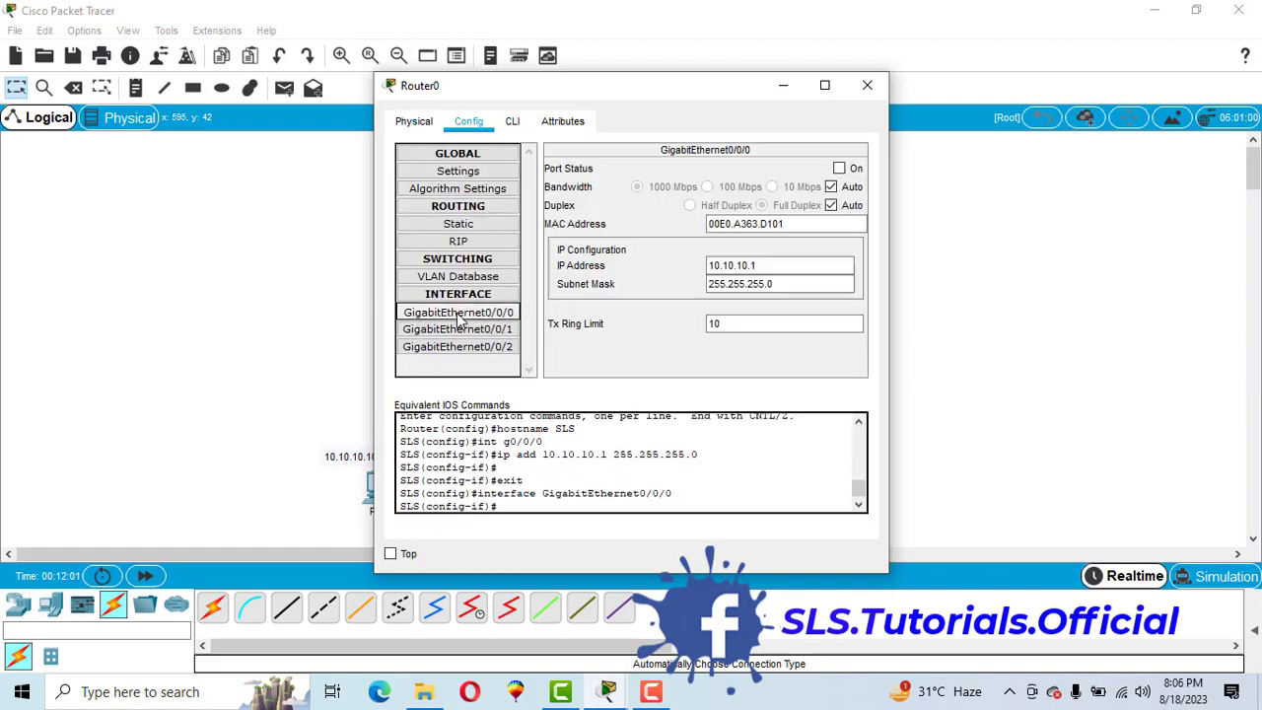
{"action": "double_click", "coordinate": [769, 266]}
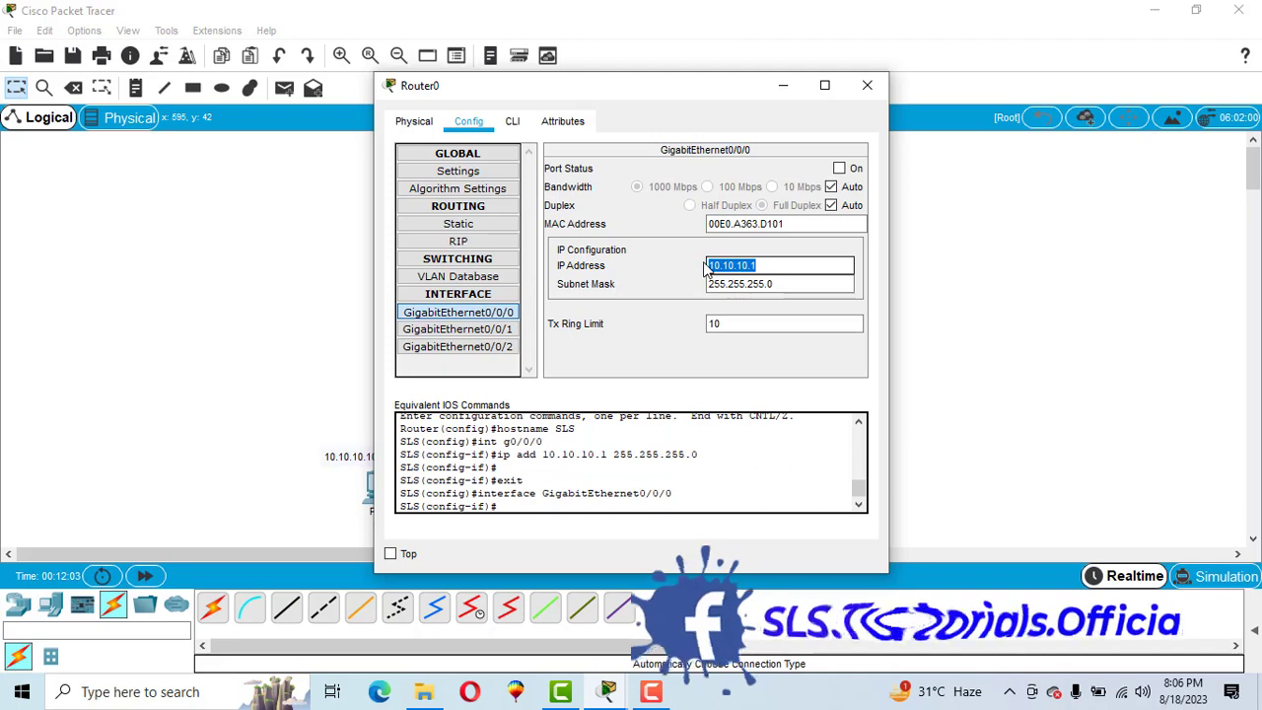
{"action": "double_click", "coordinate": [777, 284]}
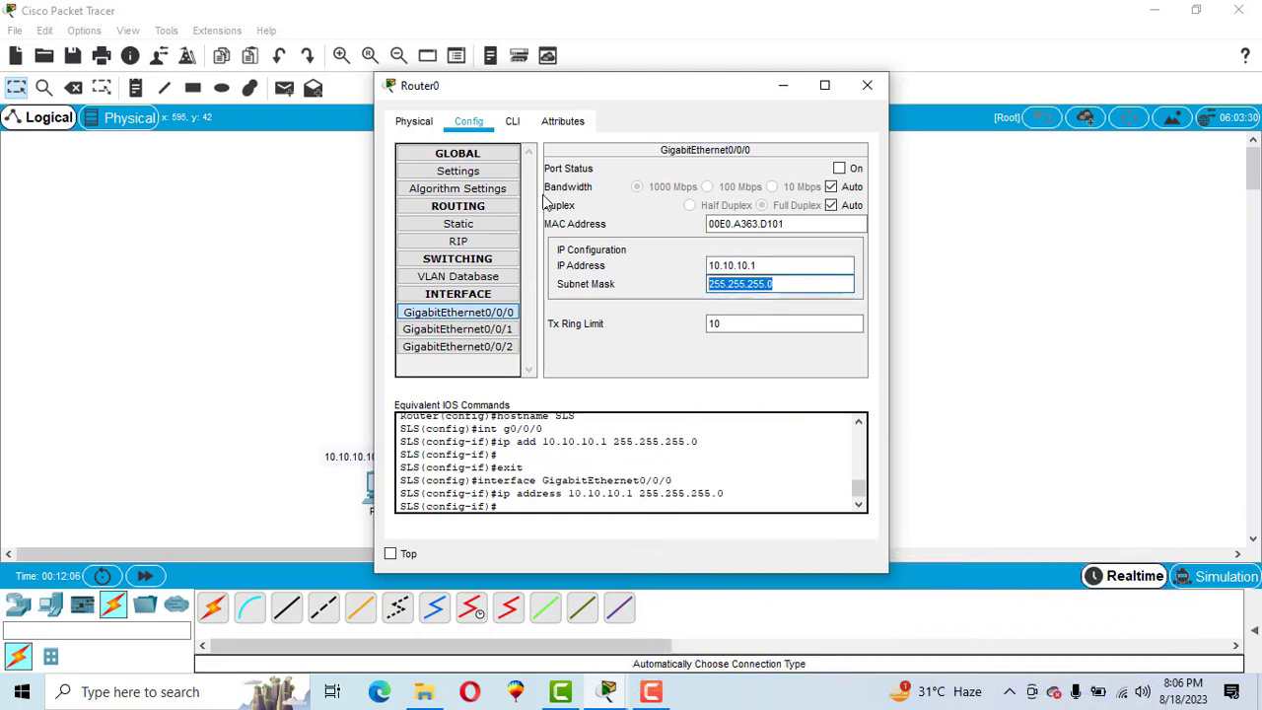
{"action": "left_click", "coordinate": [512, 120]}
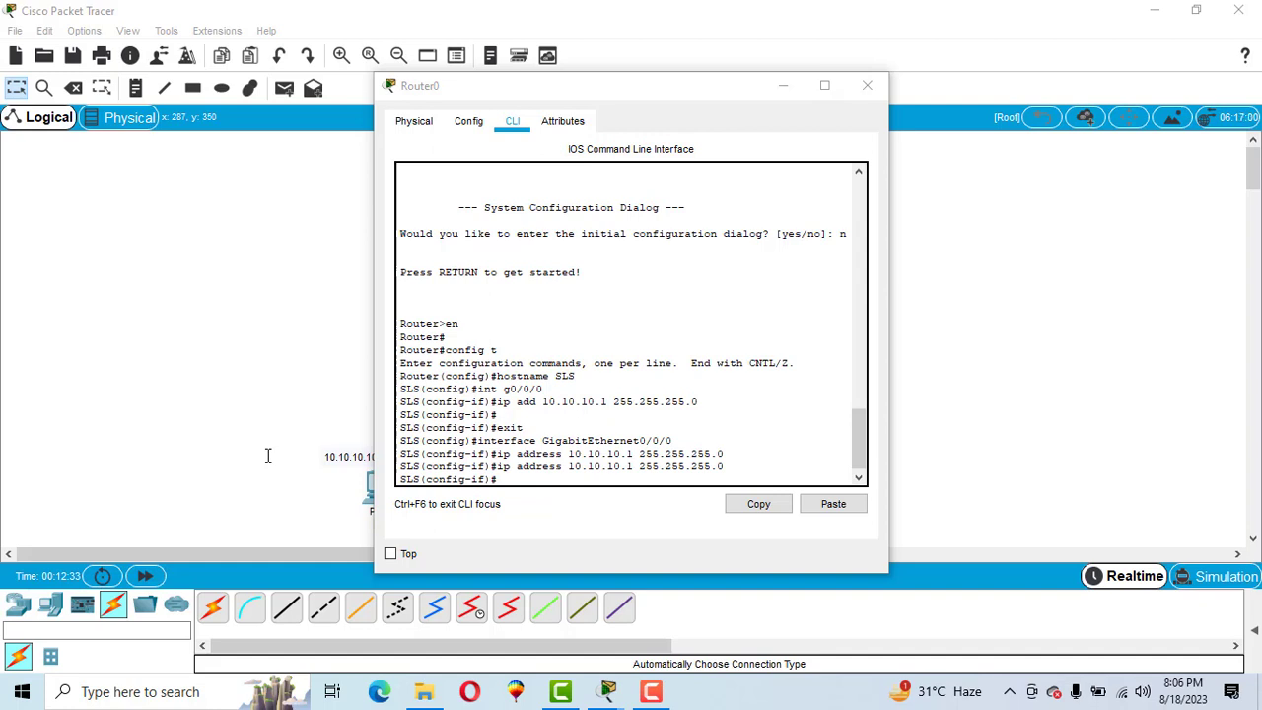
- Enable GigabitEthernet0/0/0 with the no sh command
{"action": "left_click", "coordinate": [520, 479]}
{"action": "type", "text": "no"}
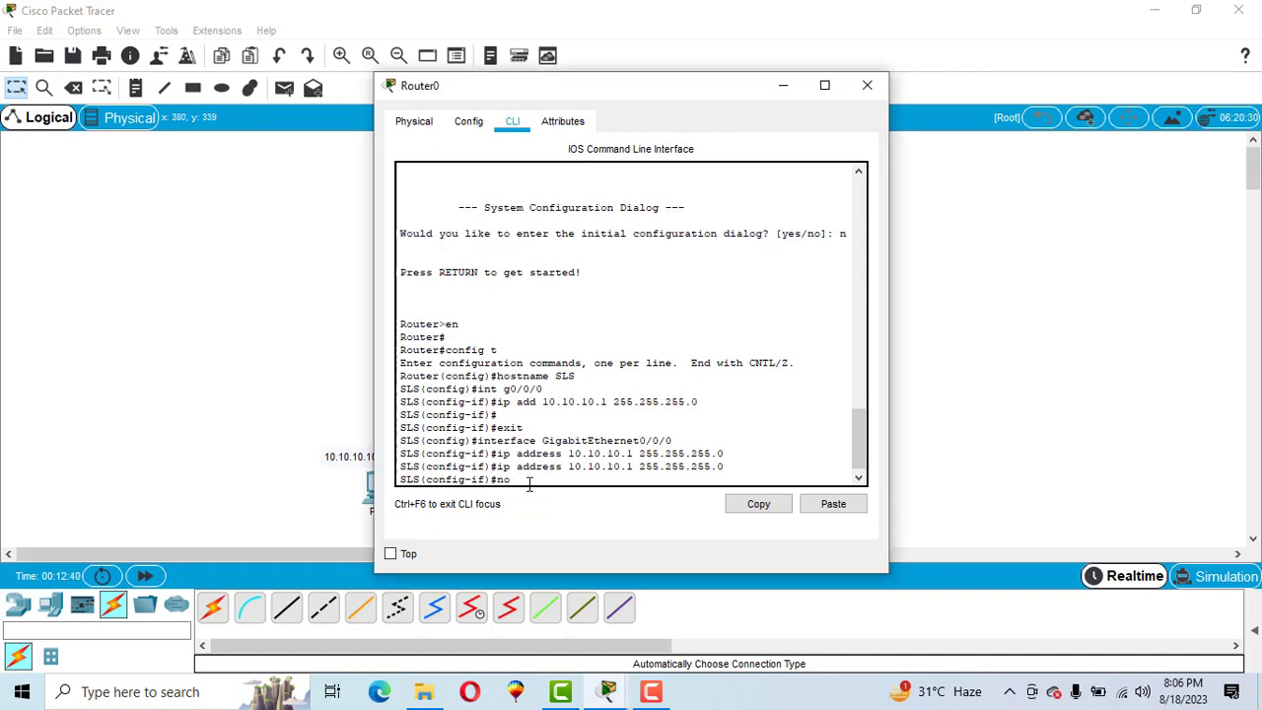
{"action": "type", "text": " sh"}
{"action": "key", "text": "Return"}
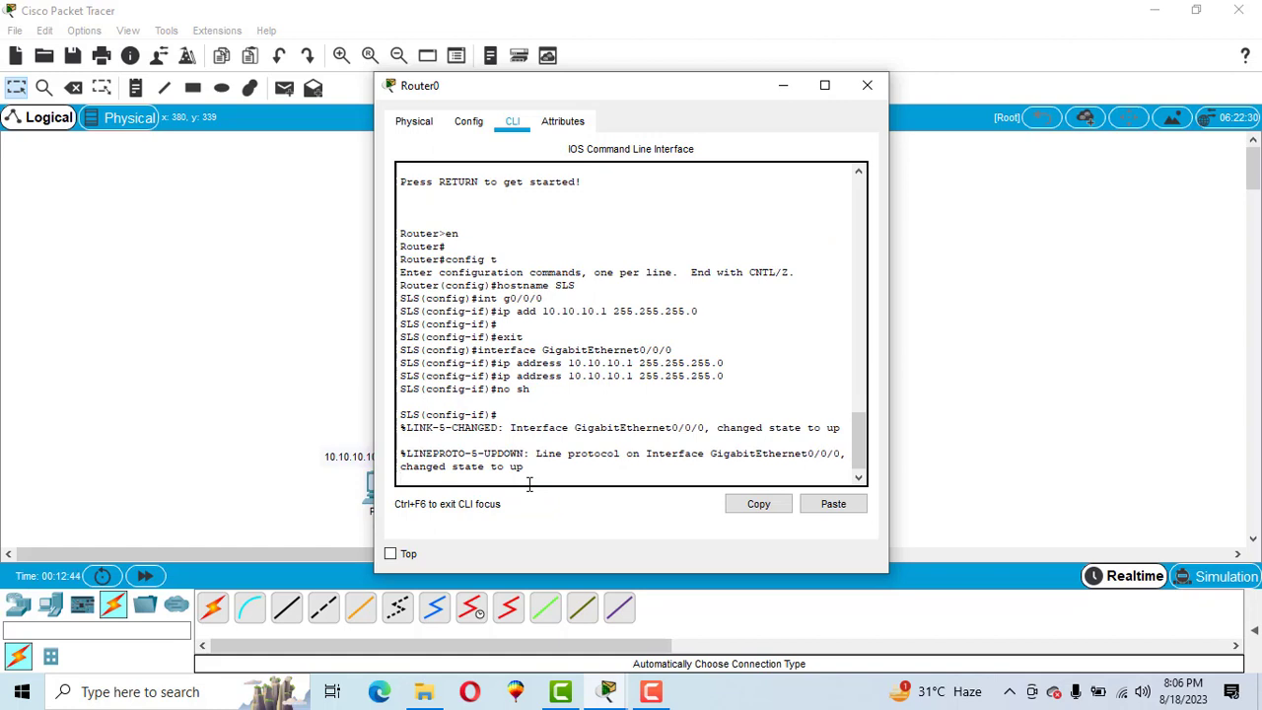
{"action": "key", "text": "Return"}
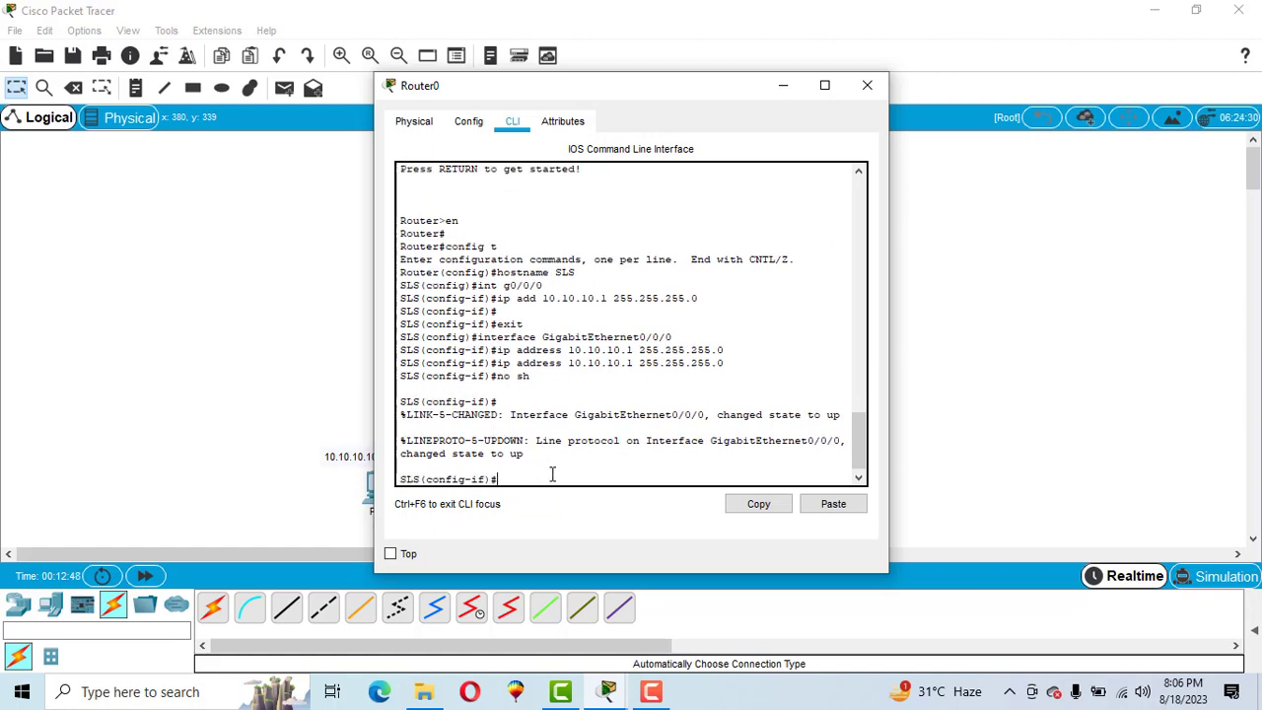
- Return to privileged mode with end and compare the SLS(config-if) and SLS# prompts
{"action": "type", "text": "end"}
{"action": "key", "text": "Return"}
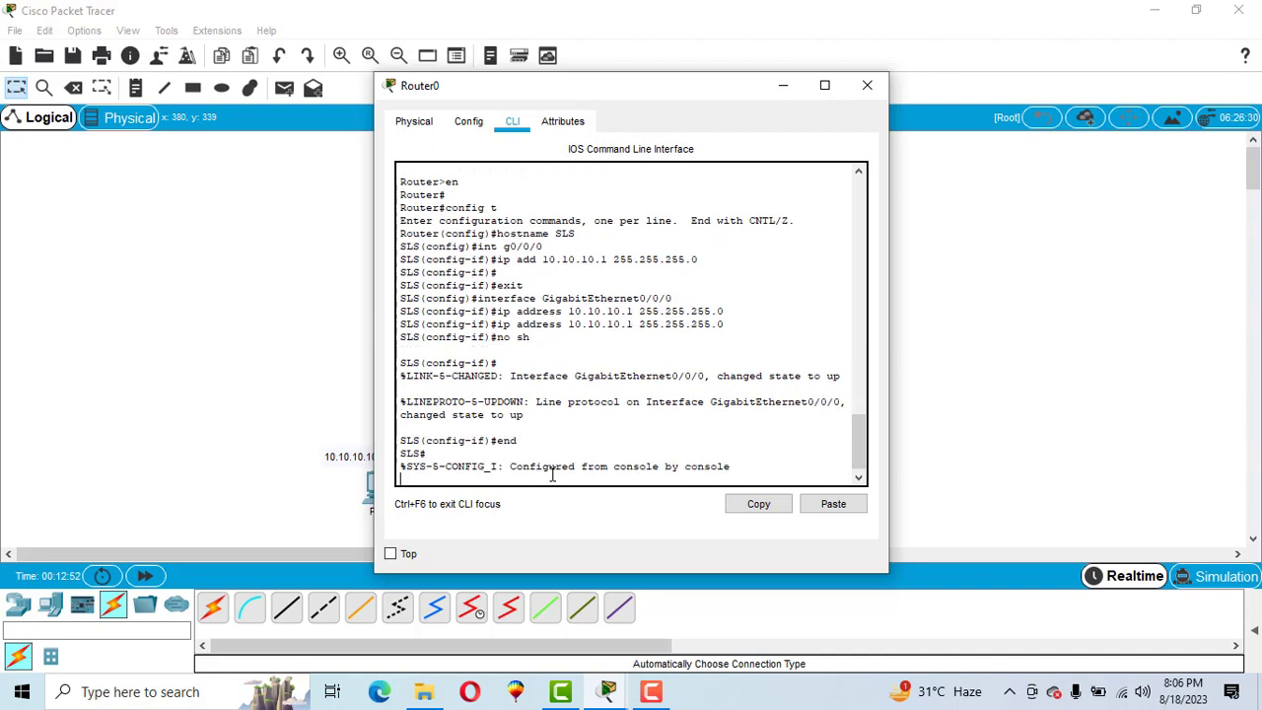
{"action": "key", "text": "Return"}
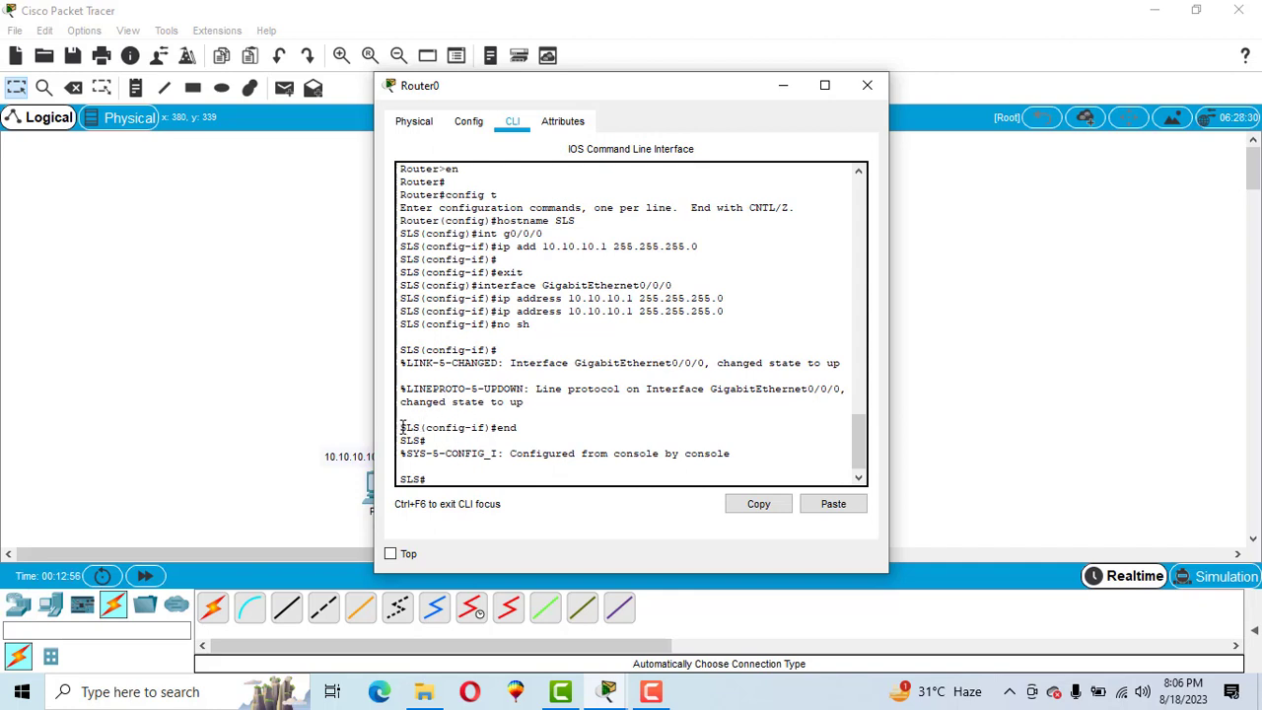
{"action": "mouse_move", "coordinate": [402, 427]}
{"action": "left_mouse_down"}
{"action": "mouse_move", "coordinate": [508, 425]}
{"action": "mouse_move", "coordinate": [422, 427]}
{"action": "left_mouse_up"}
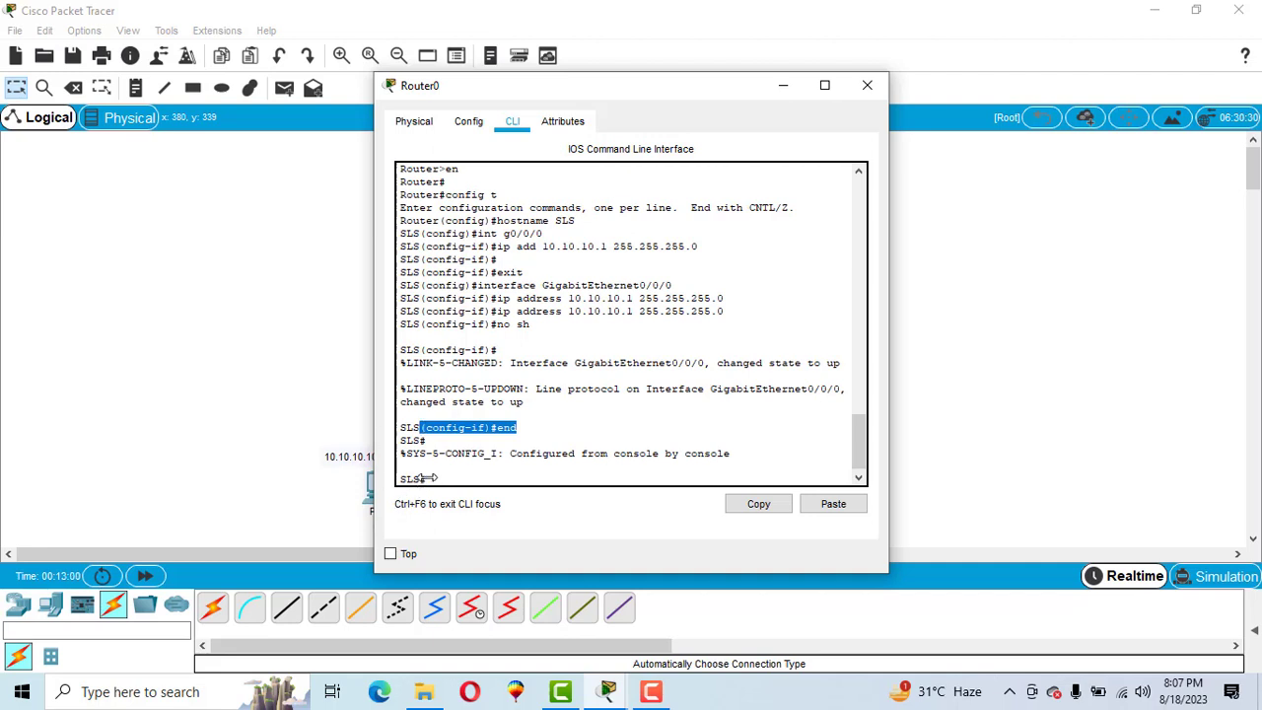
{"action": "left_click_drag", "start_coordinate": [400, 479], "coordinate": [431, 480]}
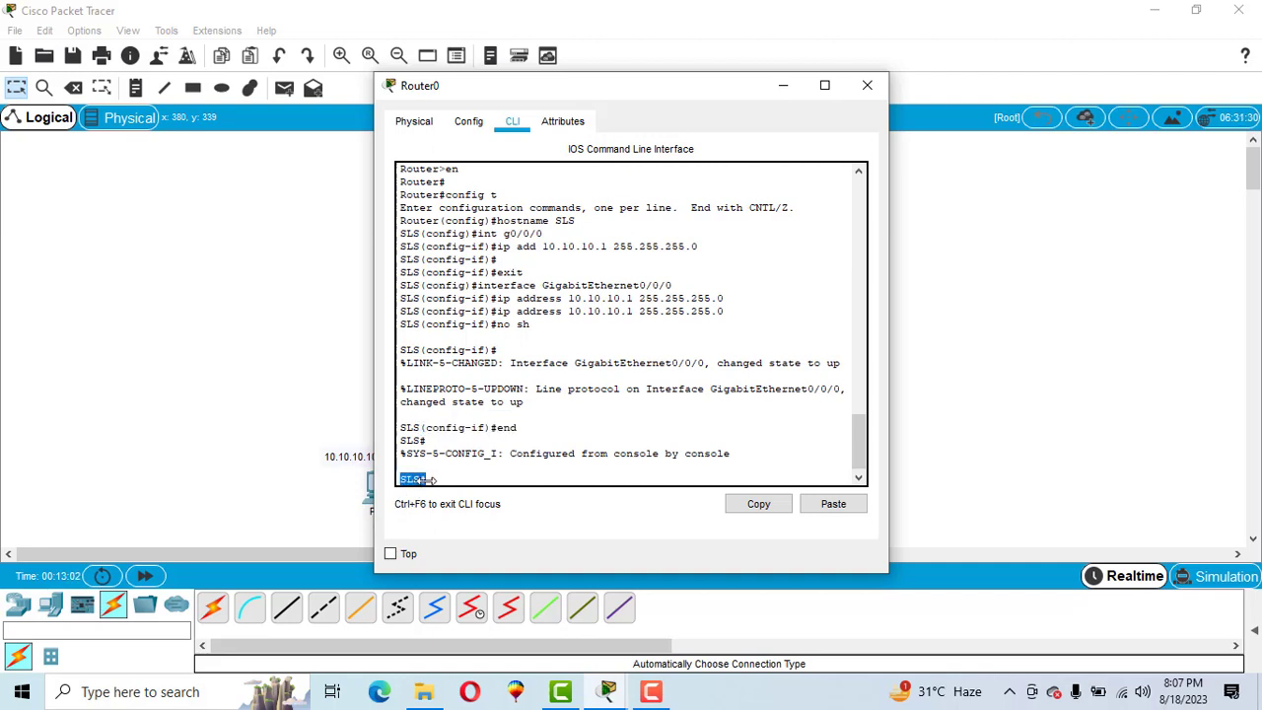
{"action": "left_click", "coordinate": [416, 427]}
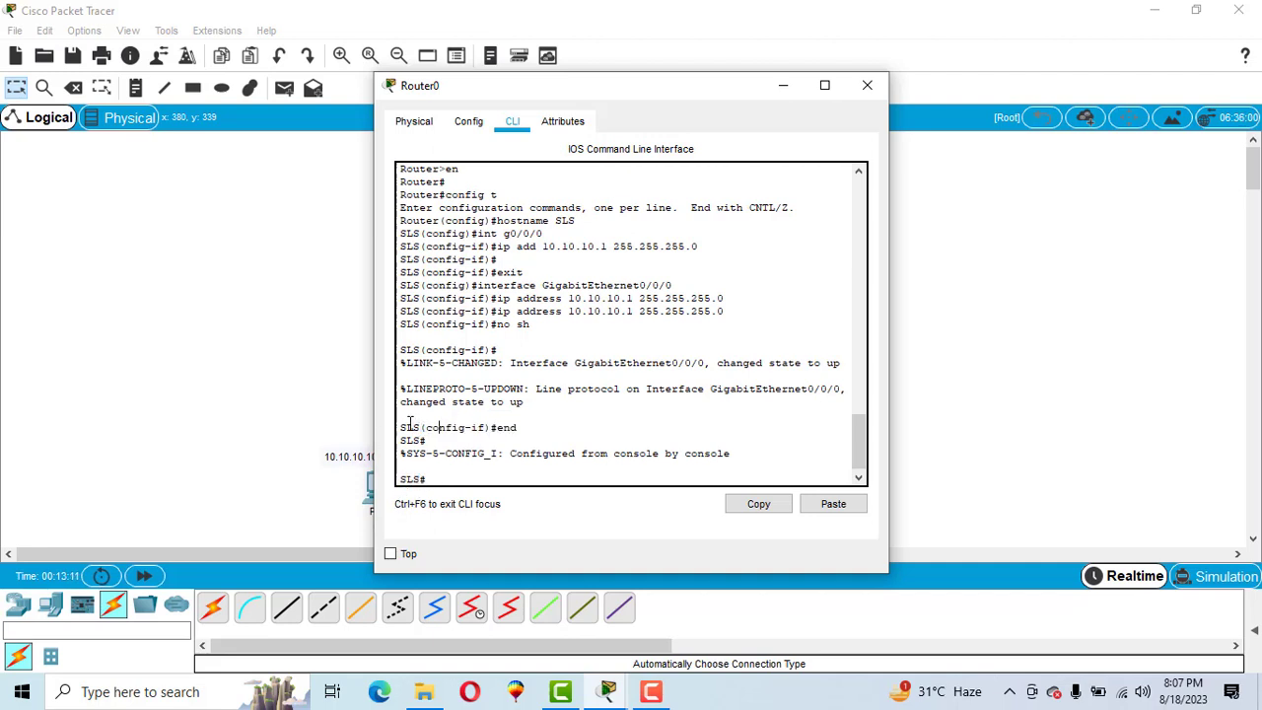
{"action": "left_click_drag", "start_coordinate": [401, 427], "coordinate": [491, 427]}
{"action": "left_click", "coordinate": [468, 480]}
- Save the configuration with wr and enter global configuration mode with config t
{"action": "type", "text": "wr"}
{"action": "key", "text": "Return"}
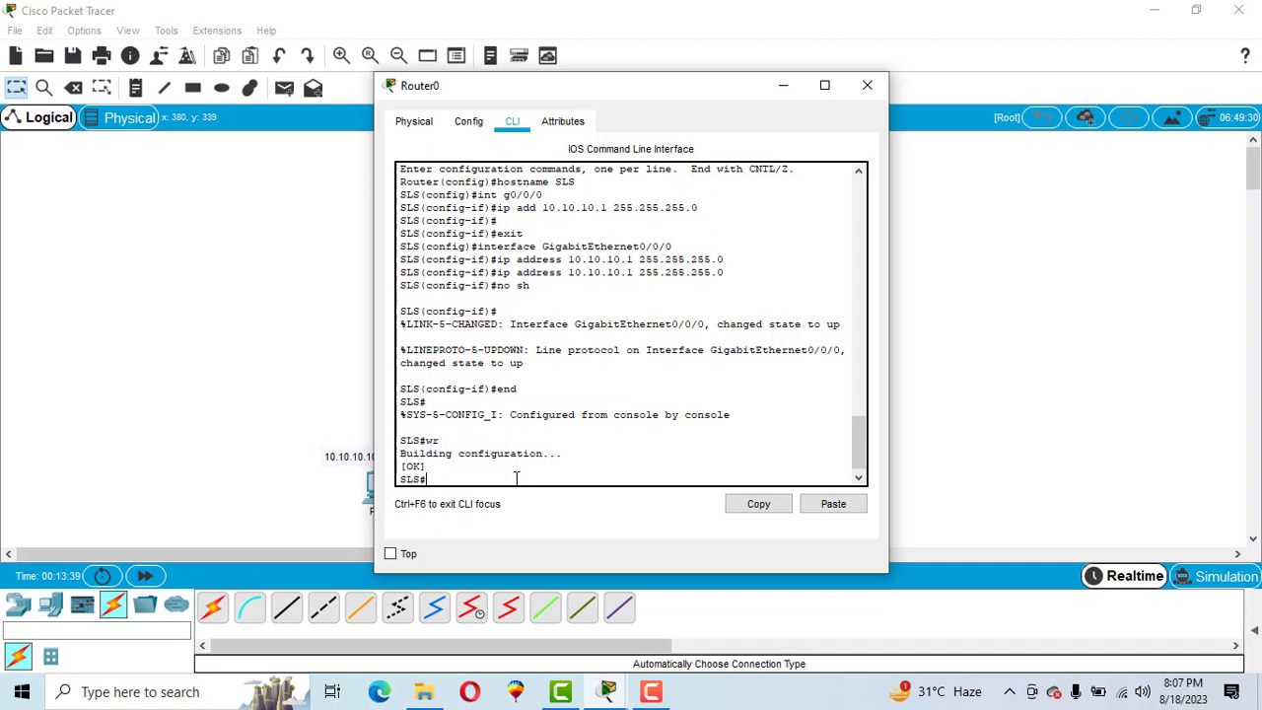
{"action": "type", "text": "config t"}
{"action": "key", "text": "Return"}
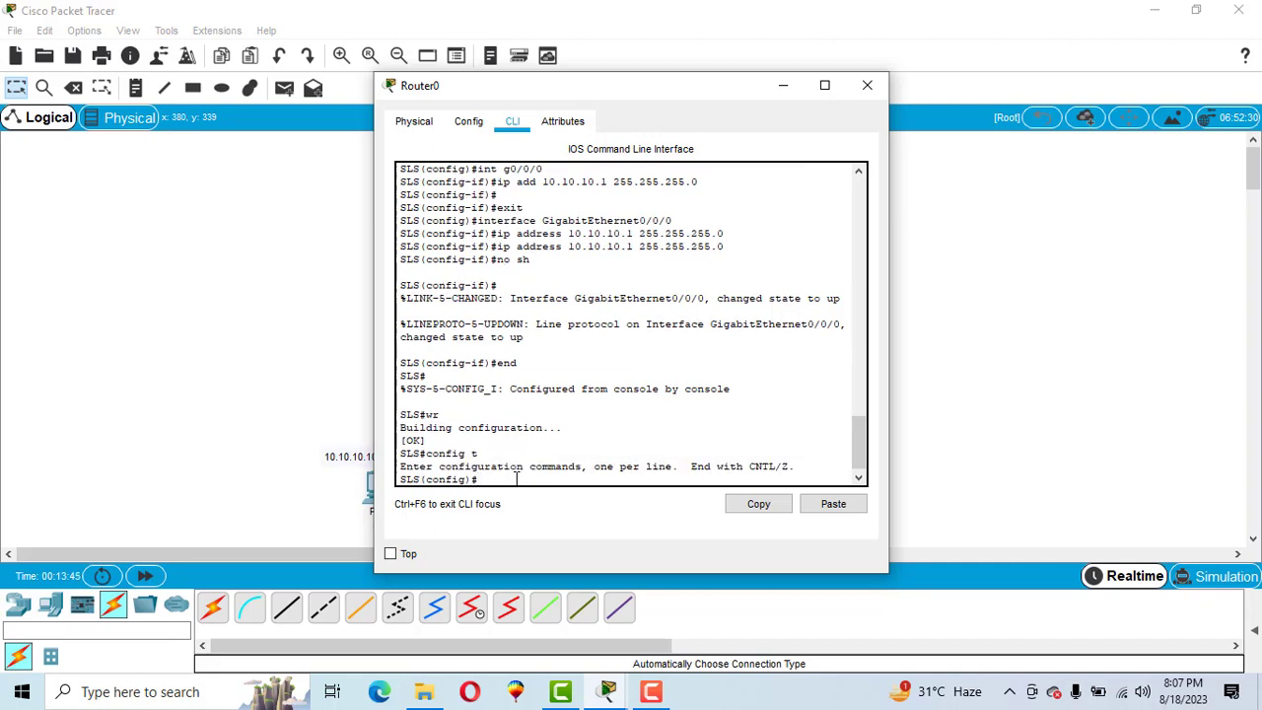
{"action": "left_click_drag", "start_coordinate": [480, 480], "coordinate": [371, 481]}
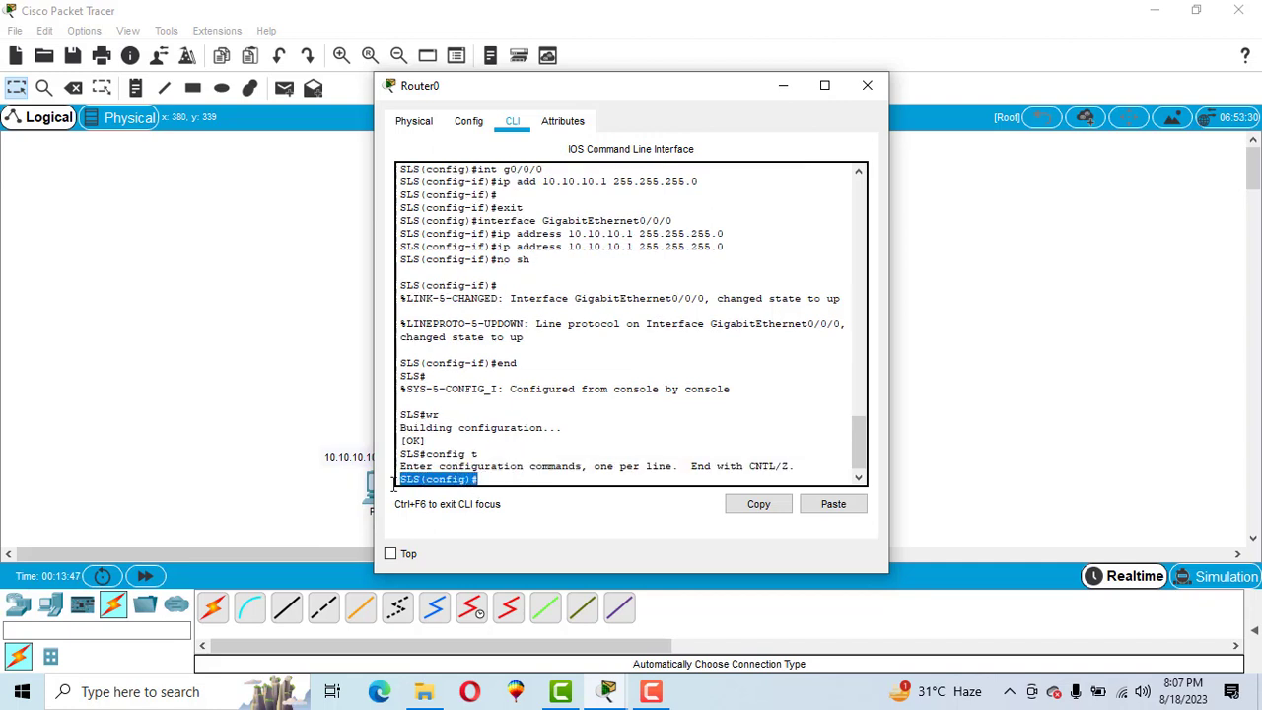
{"action": "left_click", "coordinate": [491, 478]}
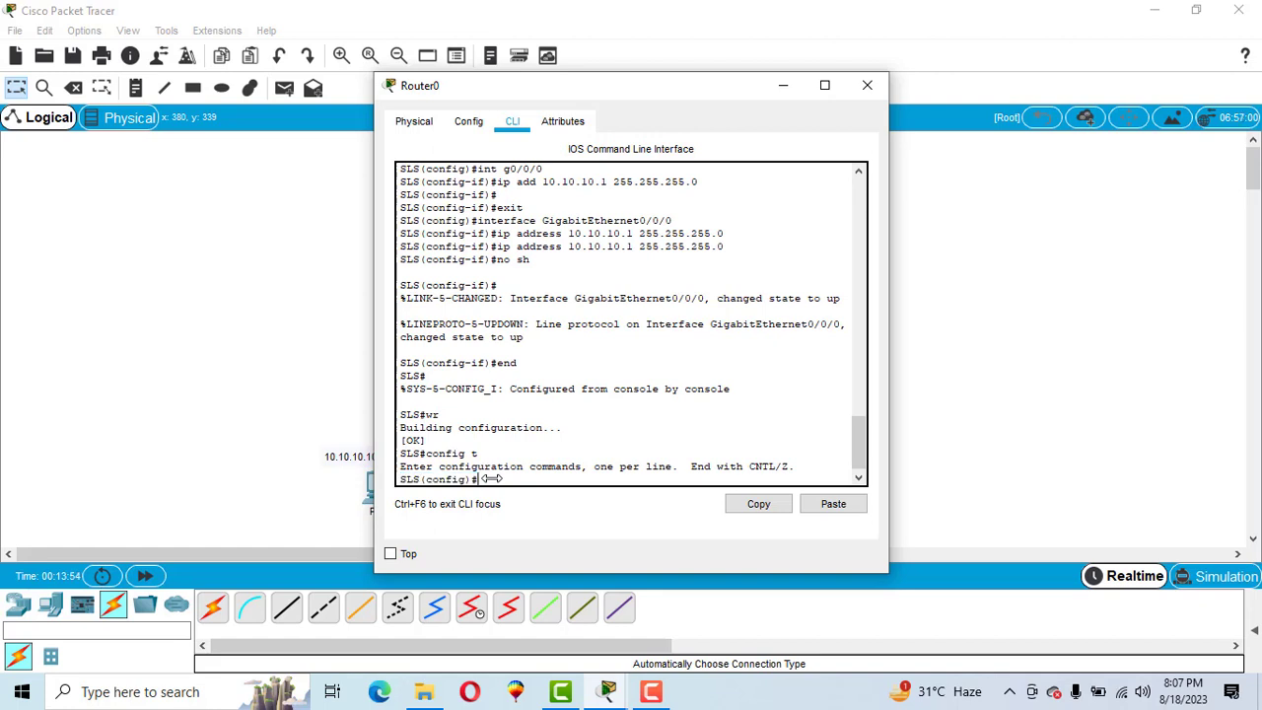
- Set the router's enable secret password
{"action": "type", "text": "enable "}
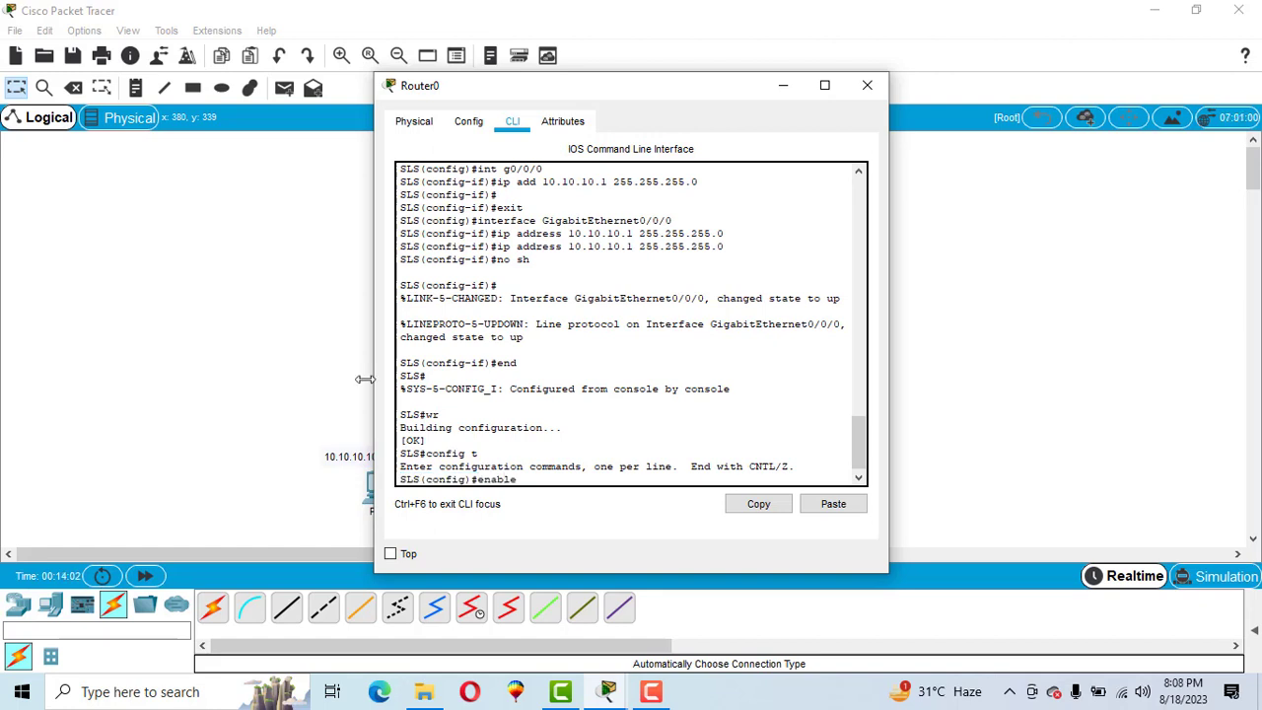
{"action": "type", "text": "secret"}
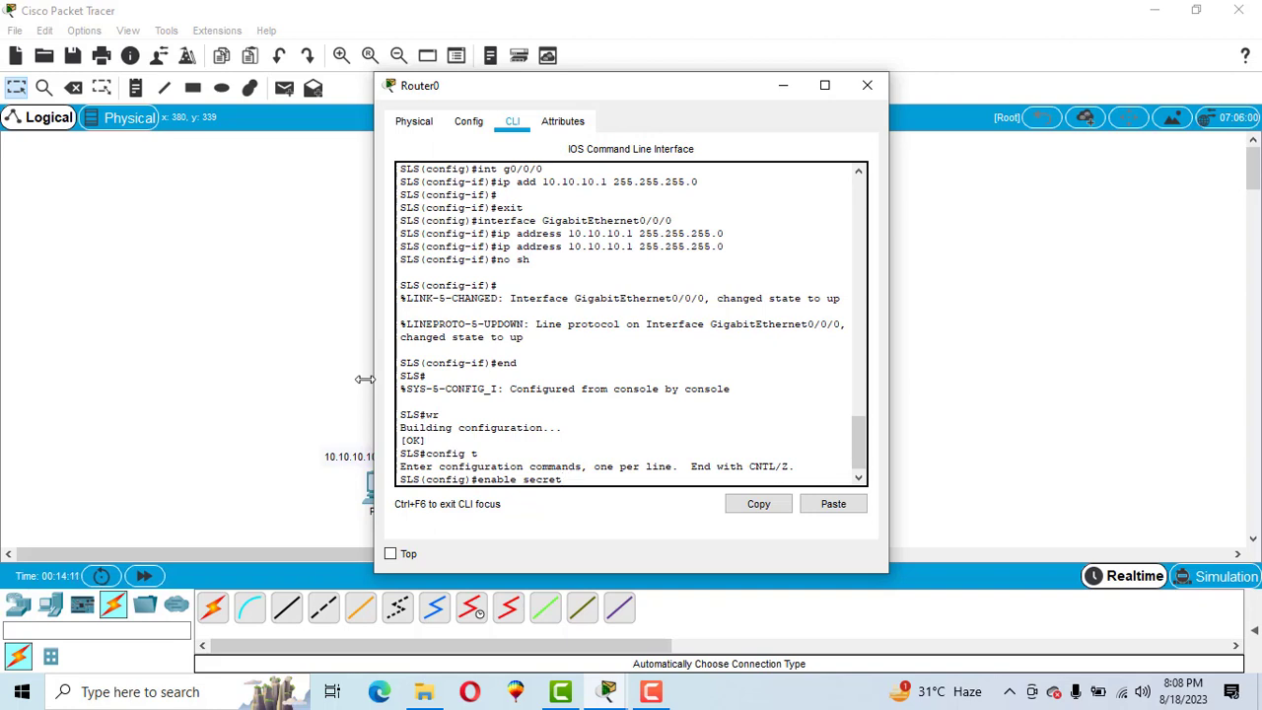
{"action": "type", "text": " 1234"}
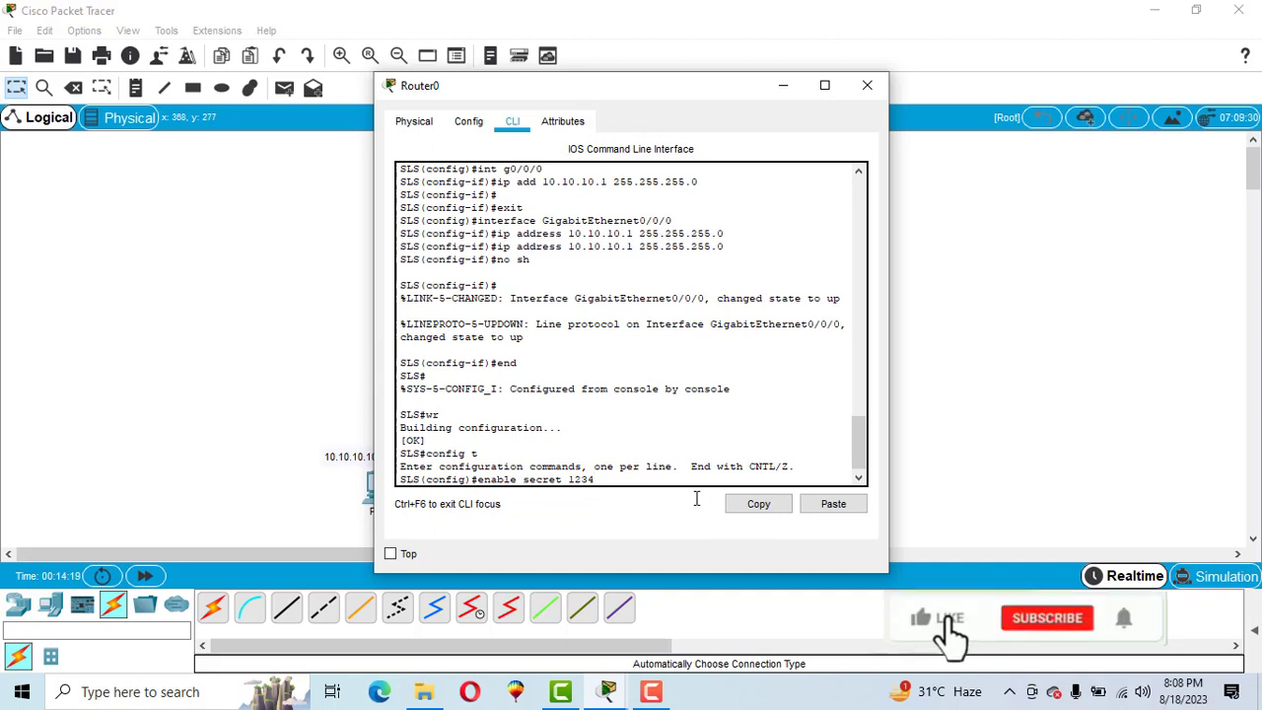
{"action": "key", "text": "Return"}
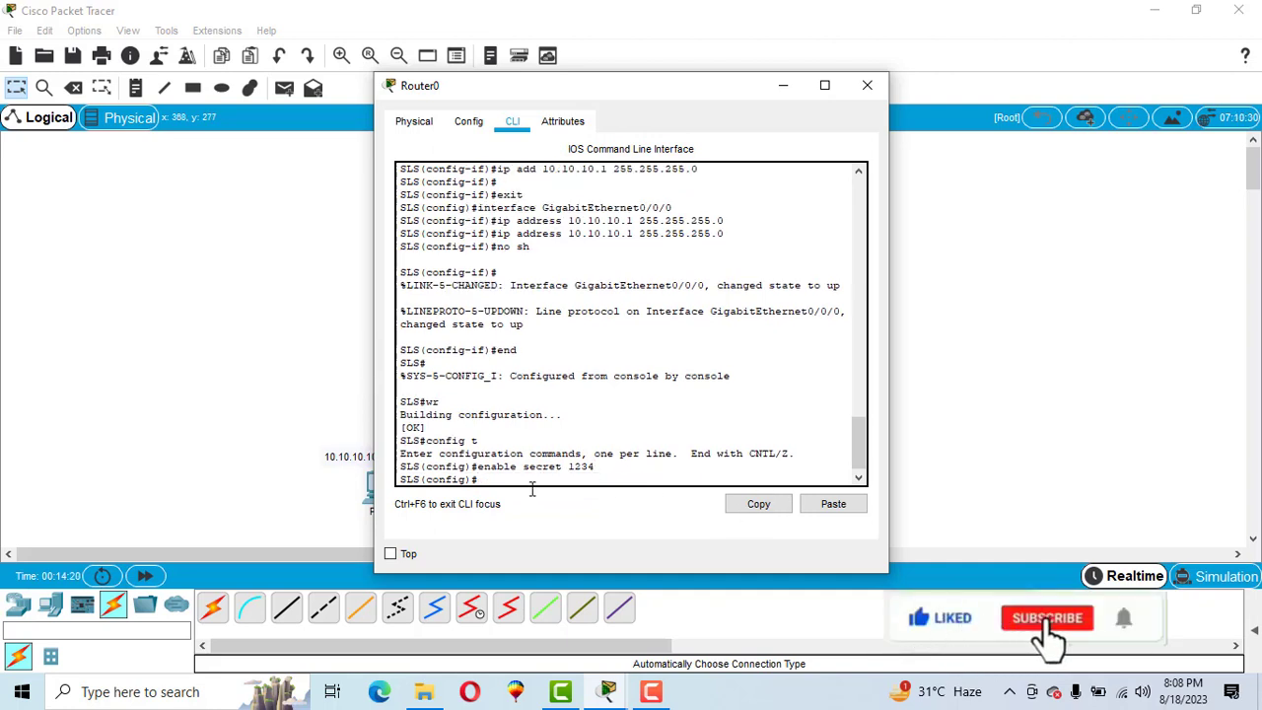
{"action": "left_click_drag", "start_coordinate": [568, 469], "coordinate": [594, 472]}
{"action": "left_click", "coordinate": [499, 479]}
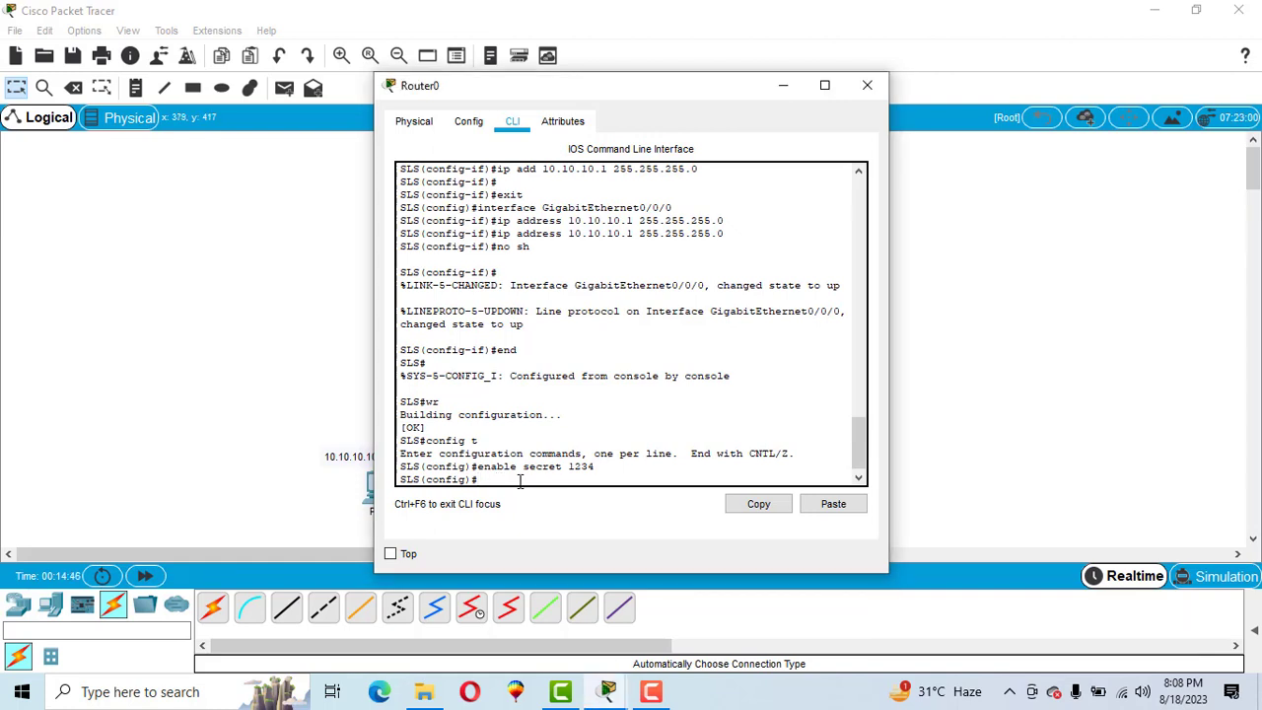
- Leave configuration mode with end and log out with exit to the SLS> prompt
{"action": "type", "text": "end"}
{"action": "key", "text": "Return"}
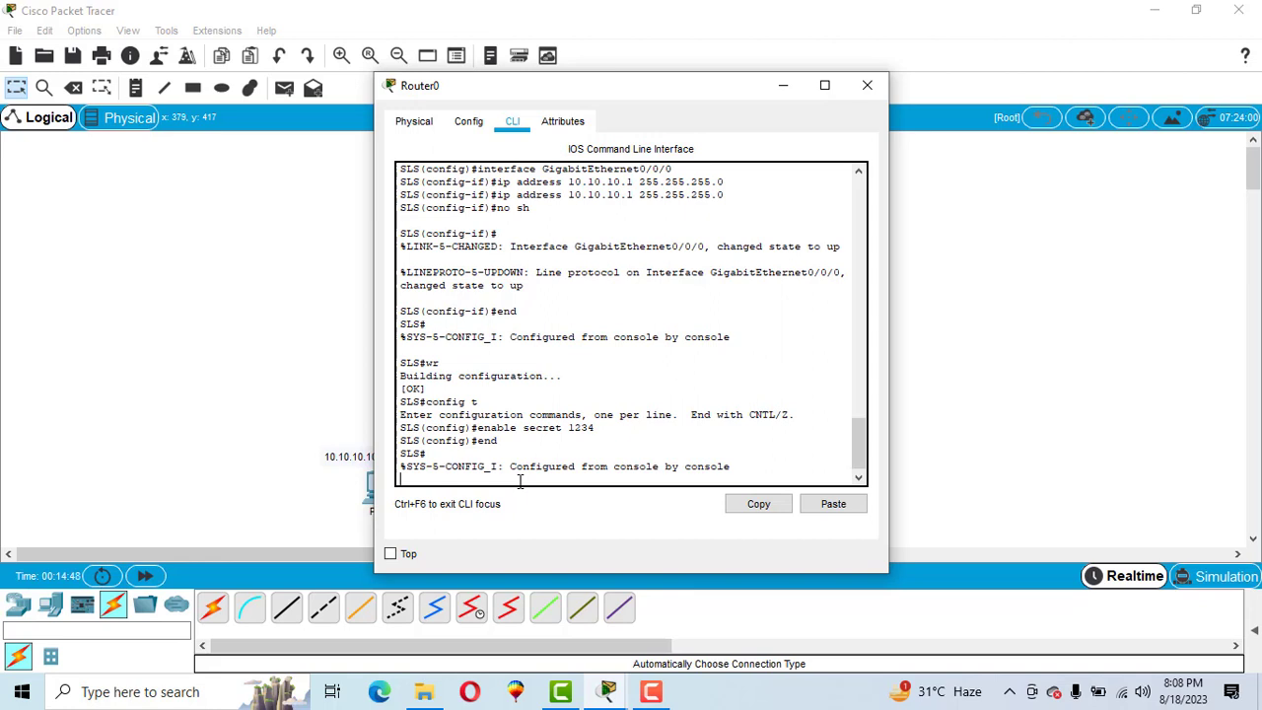
{"action": "key", "text": "Return"}
{"action": "type", "text": "exi"}
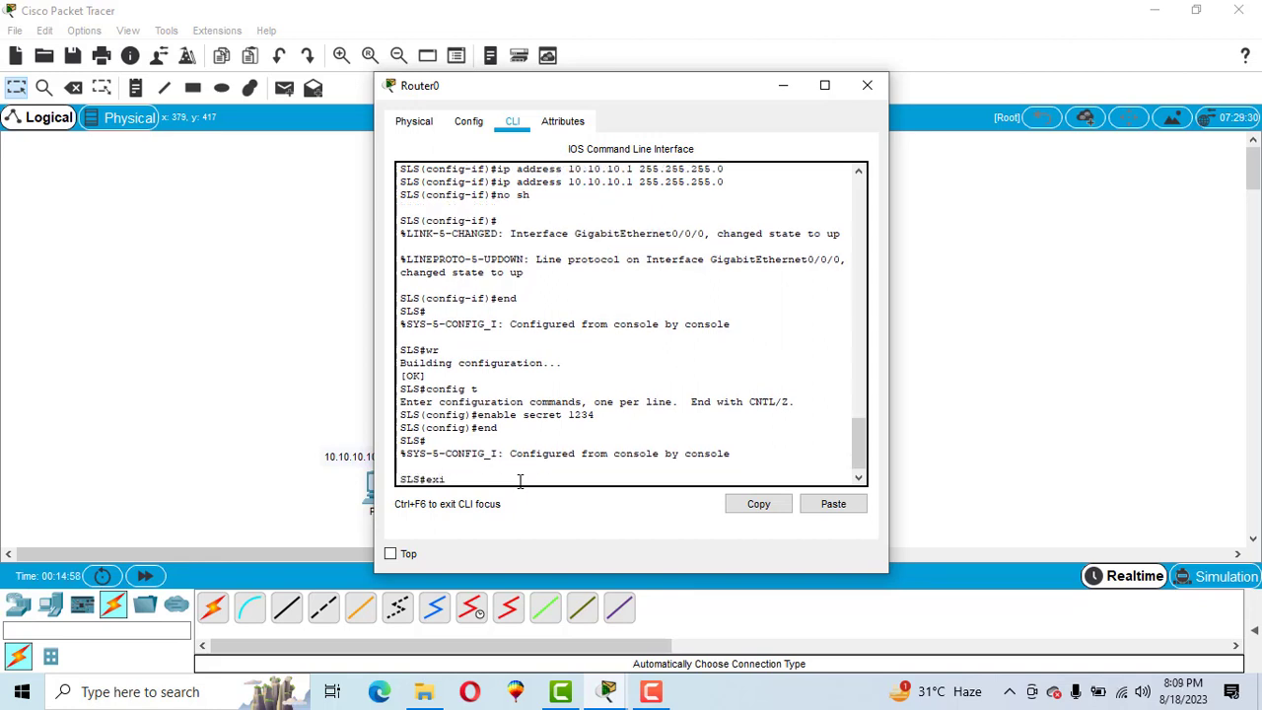
{"action": "type", "text": "t"}
{"action": "key", "text": "Return"}
{"action": "key", "text": "Return"}
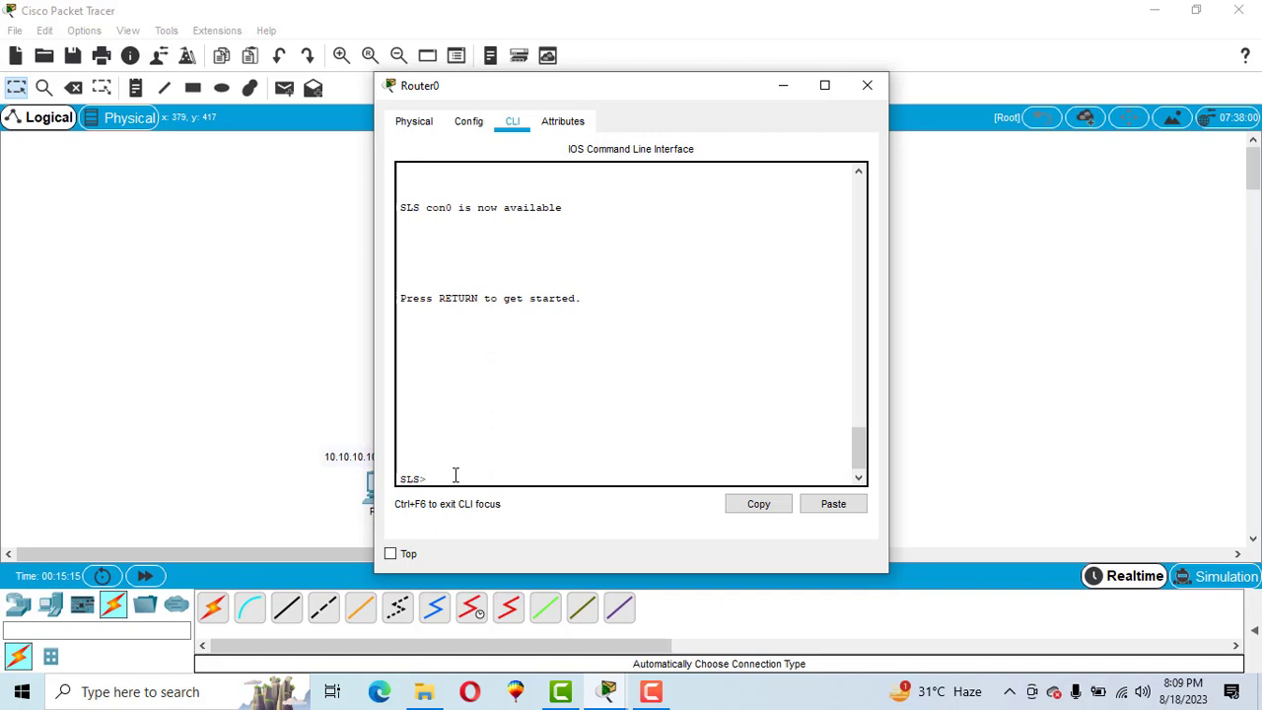
- Return Router0 to privileged mode with en and the enable password
{"action": "type", "text": "en"}
{"action": "key", "text": "Return"}
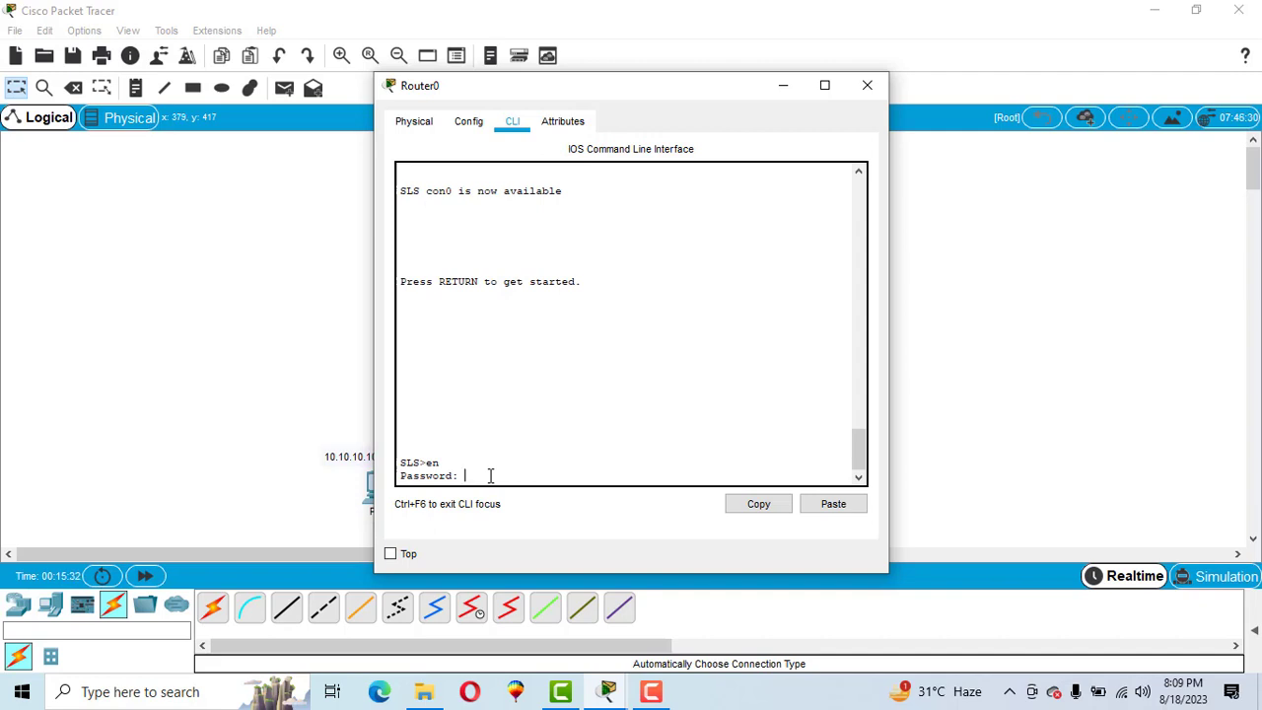
{"action": "key", "text": "Return"}
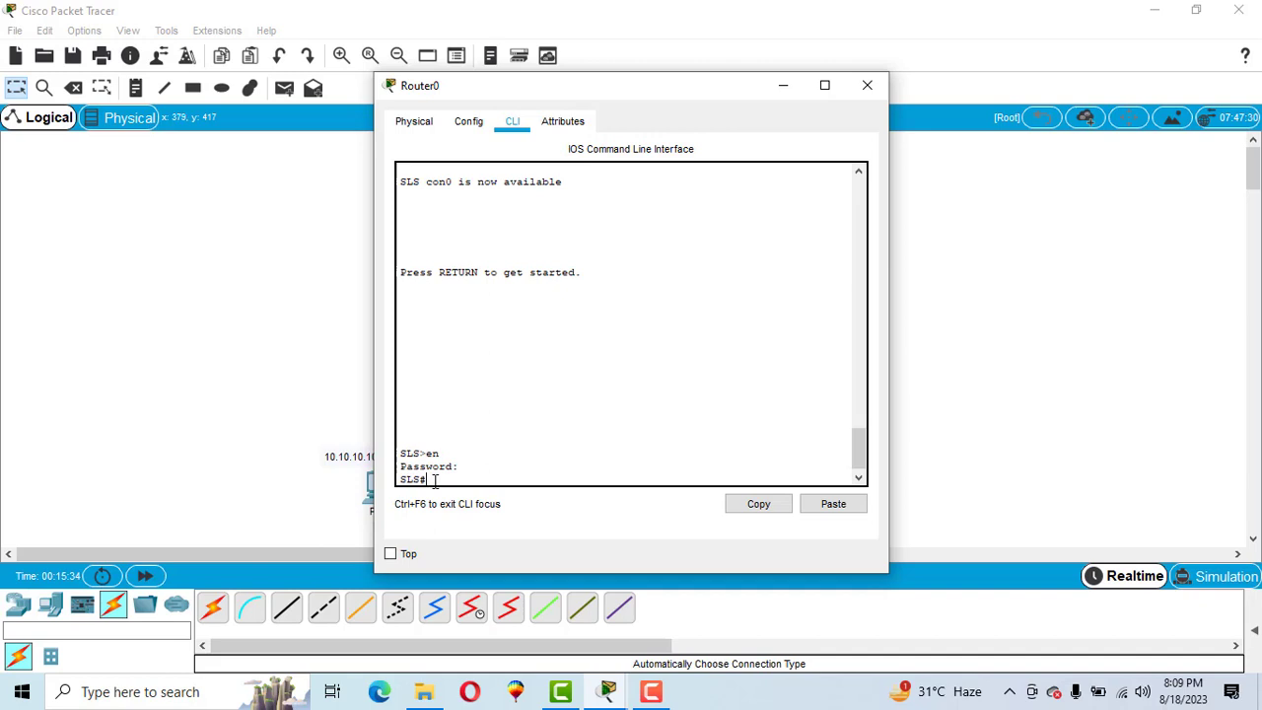
{"action": "left_click_drag", "start_coordinate": [435, 479], "coordinate": [398, 483]}
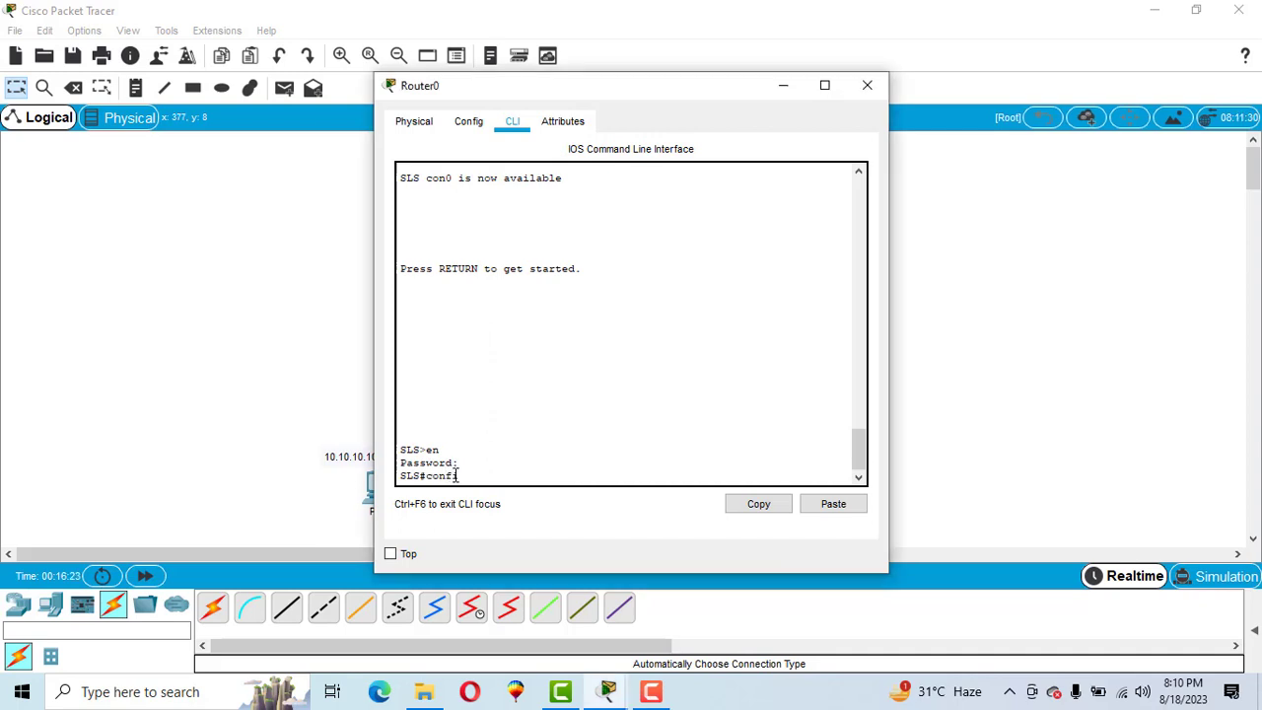
- Enter global configuration mode with config t and type line vty 0 4
{"action": "type", "text": "t"}
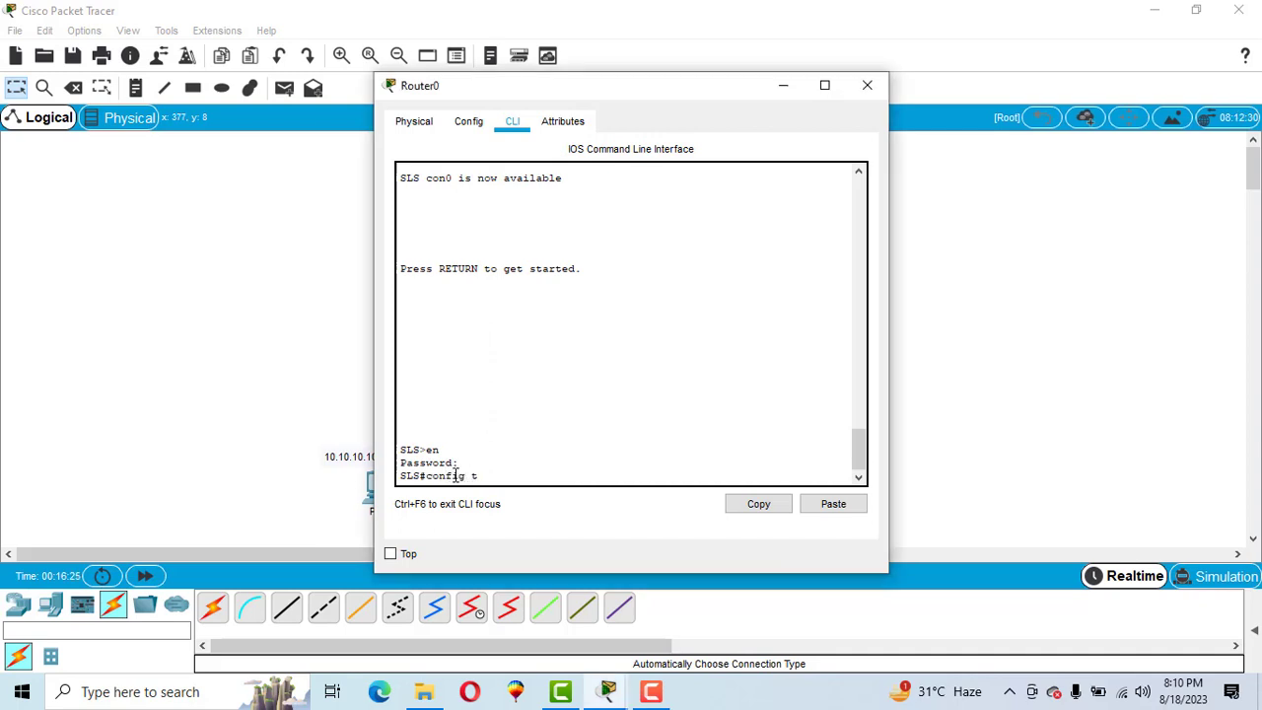
{"action": "key", "text": "Return"}
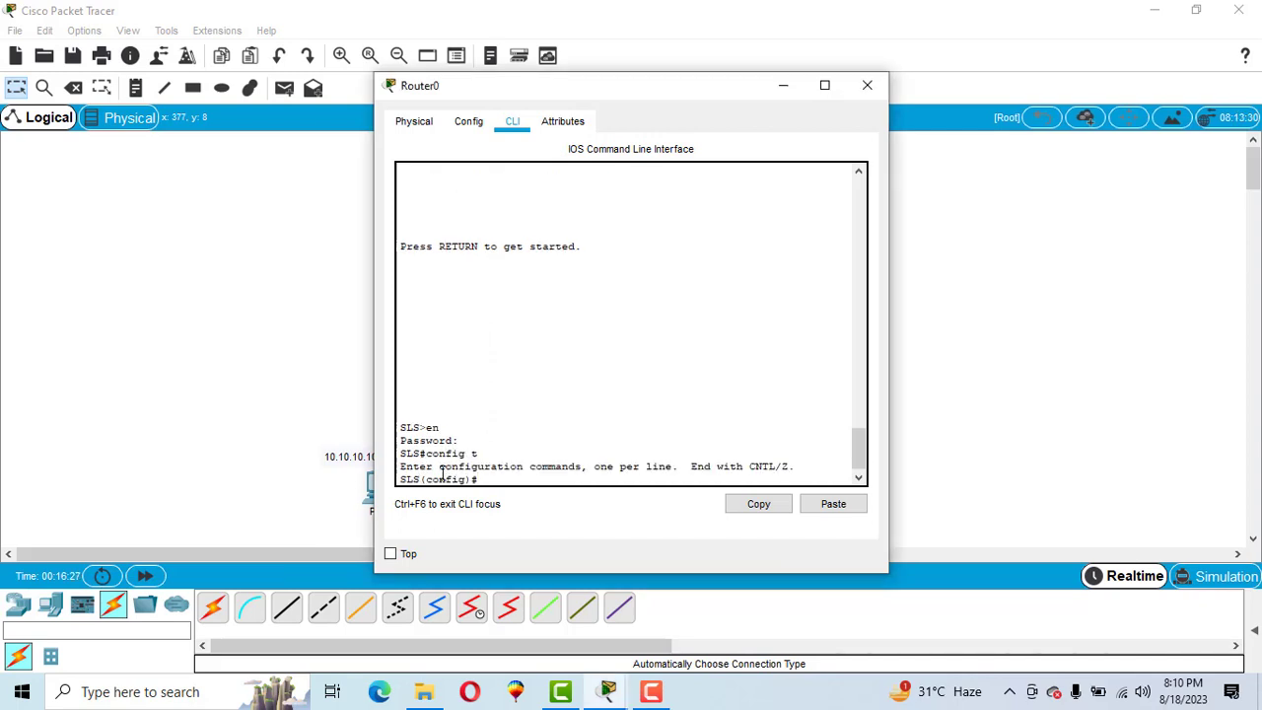
{"action": "left_click_drag", "start_coordinate": [480, 478], "coordinate": [401, 484]}
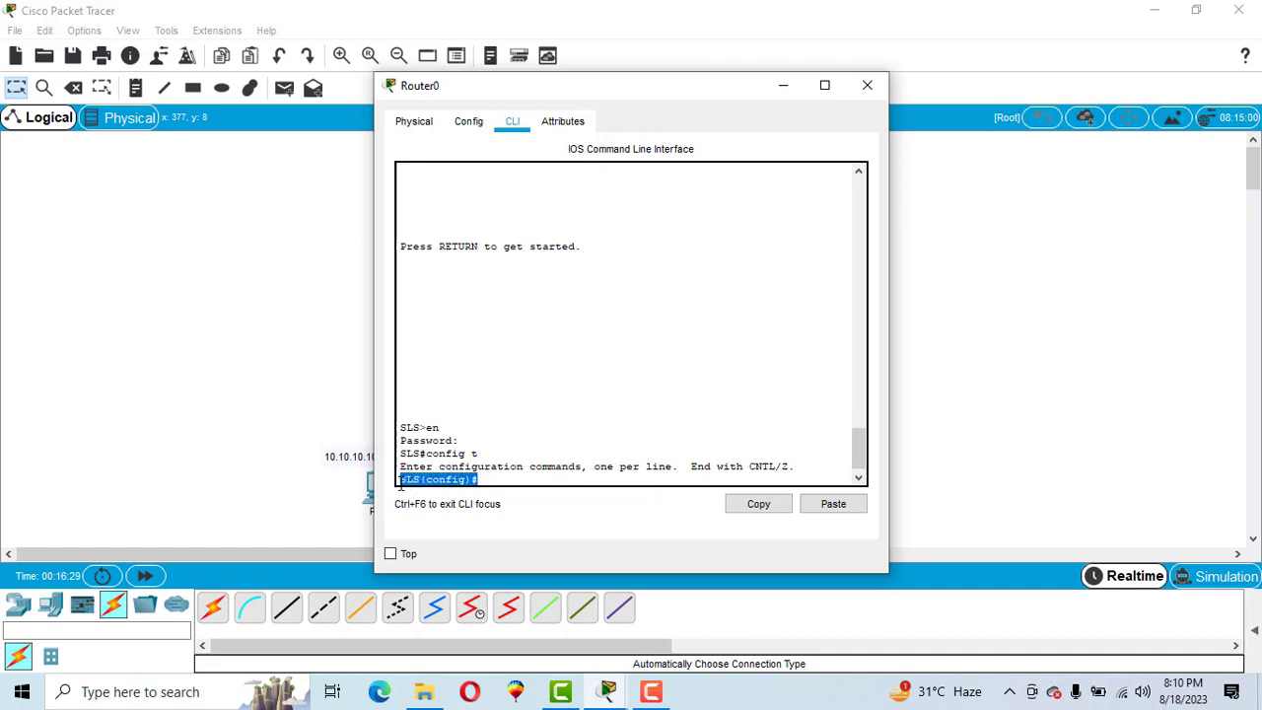
{"action": "left_click", "coordinate": [543, 486]}
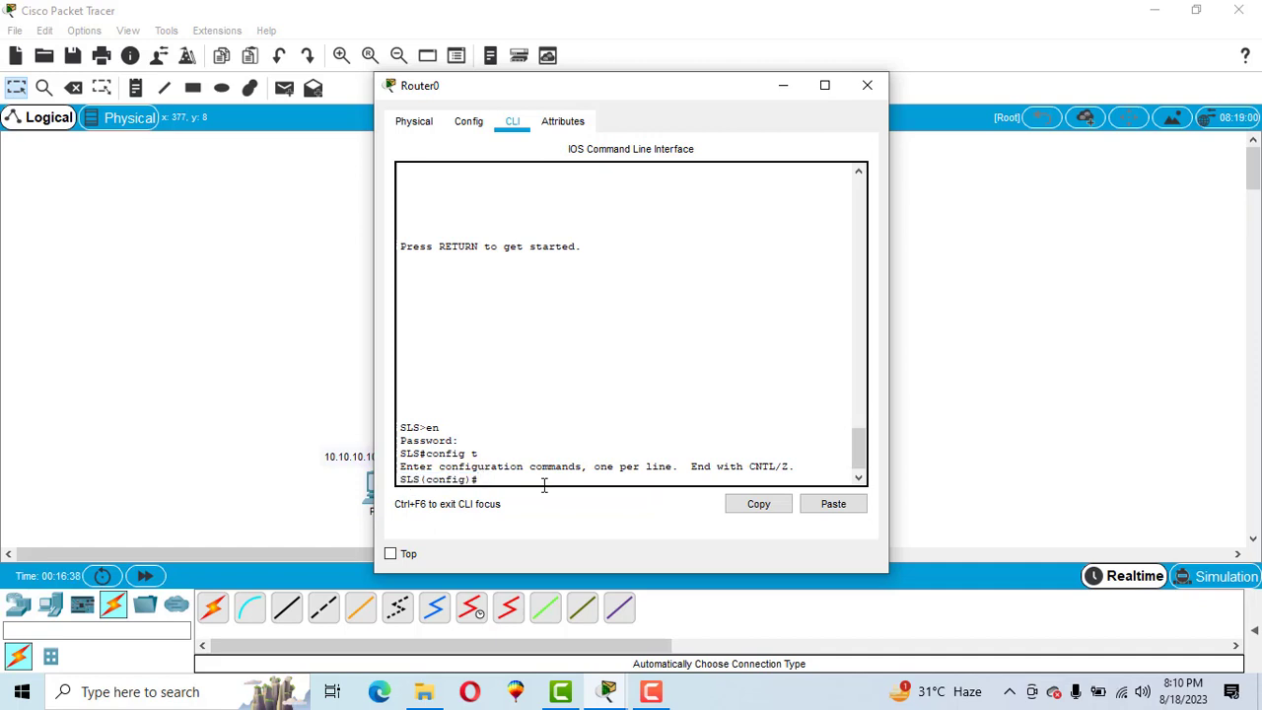
{"action": "type", "text": "line vty 0"}
{"action": "type", "text": "4"}
- Select VTY lines 0–4, require login and set a VTY password
{"action": "key", "text": "Return"}
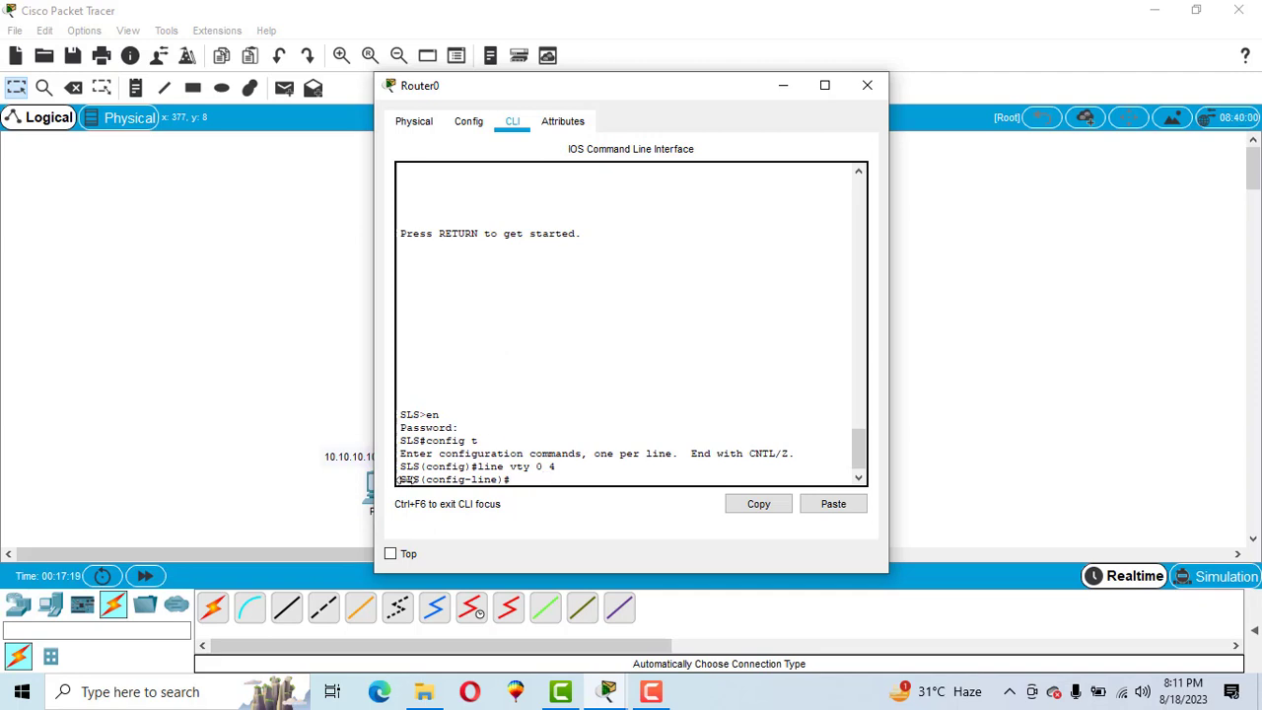
{"action": "left_click_drag", "start_coordinate": [515, 476], "coordinate": [398, 479]}
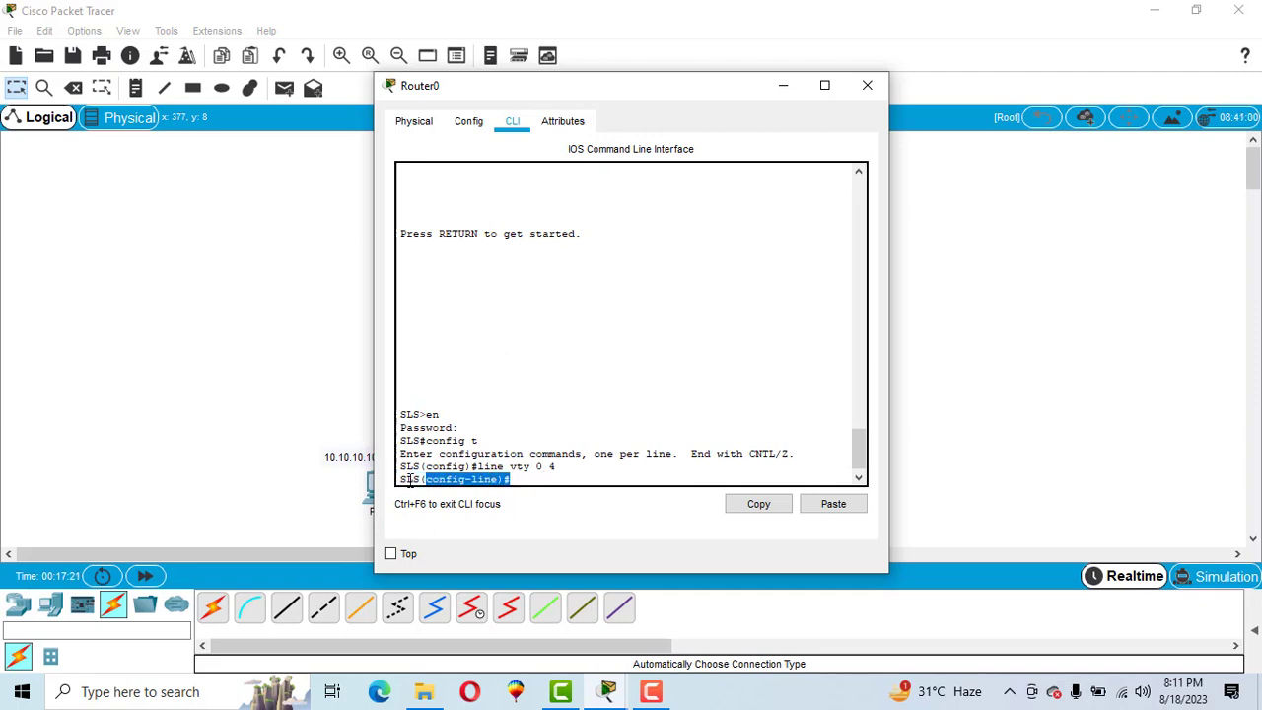
{"action": "left_click", "coordinate": [540, 481]}
{"action": "type", "text": "login"}
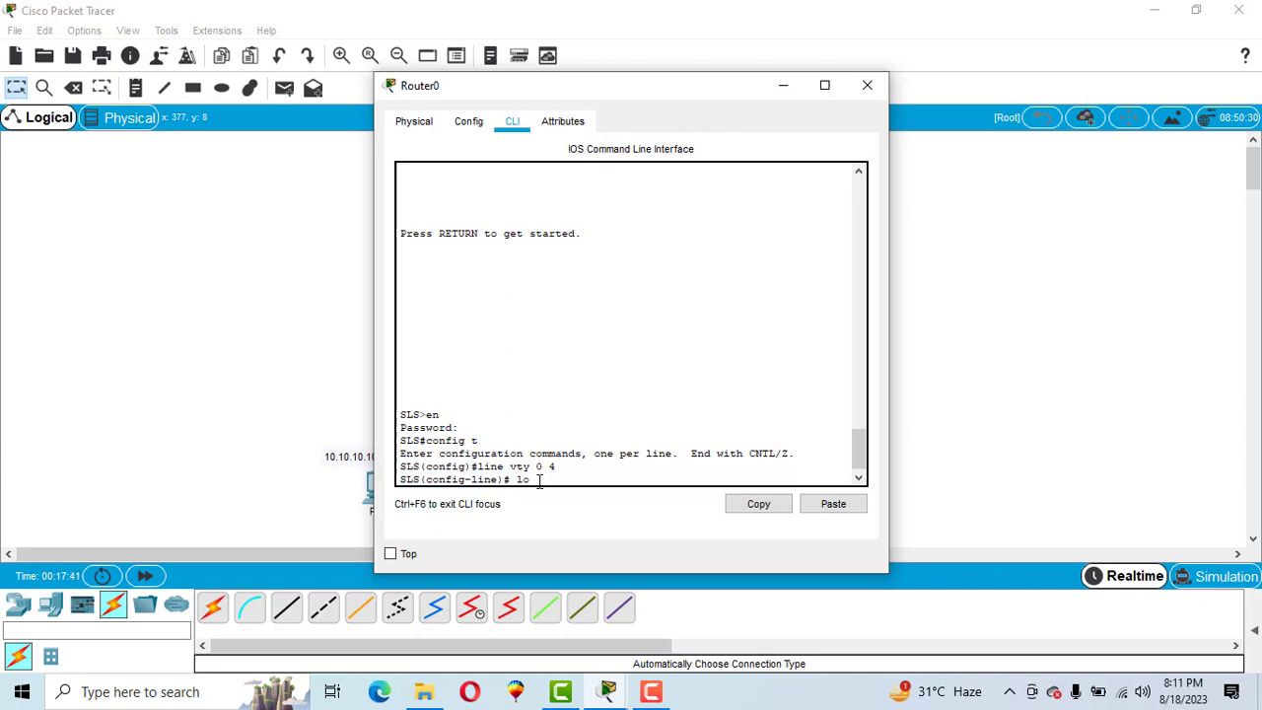
{"action": "key", "text": "Return"}
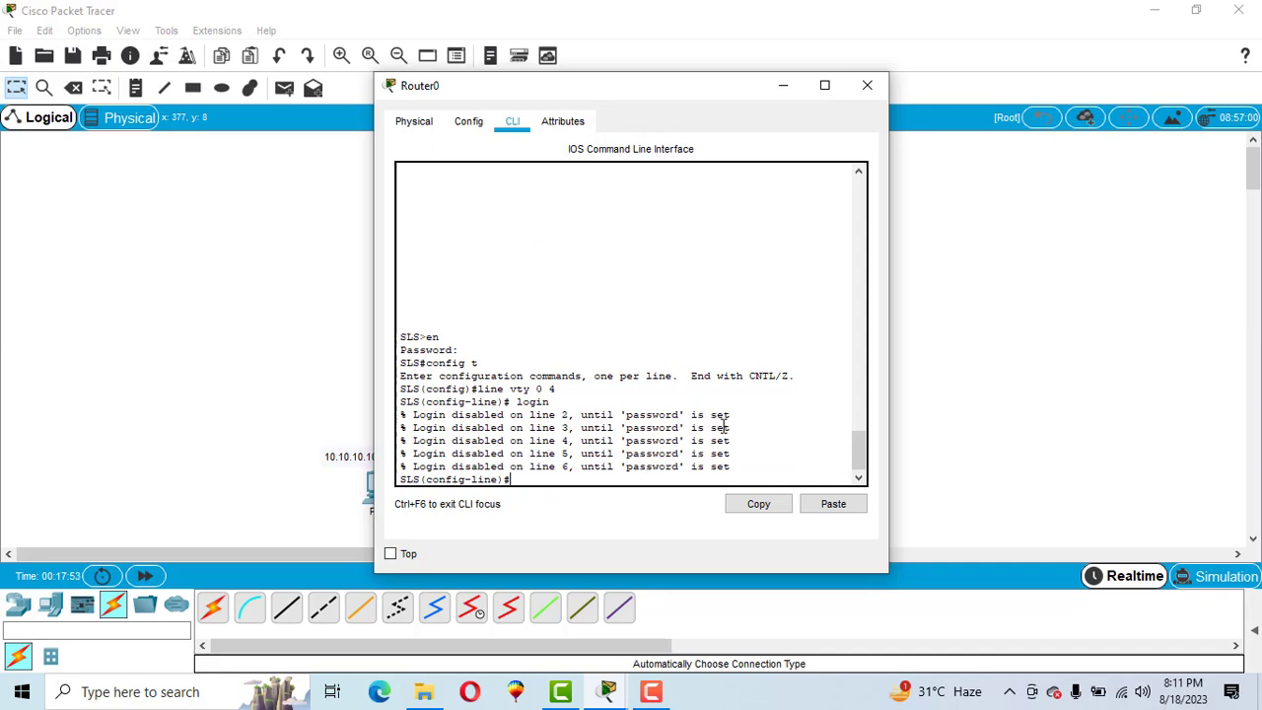
{"action": "type", "text": "passwo"}
{"action": "type", "text": "rd abc"}
{"action": "key", "text": "Return"}
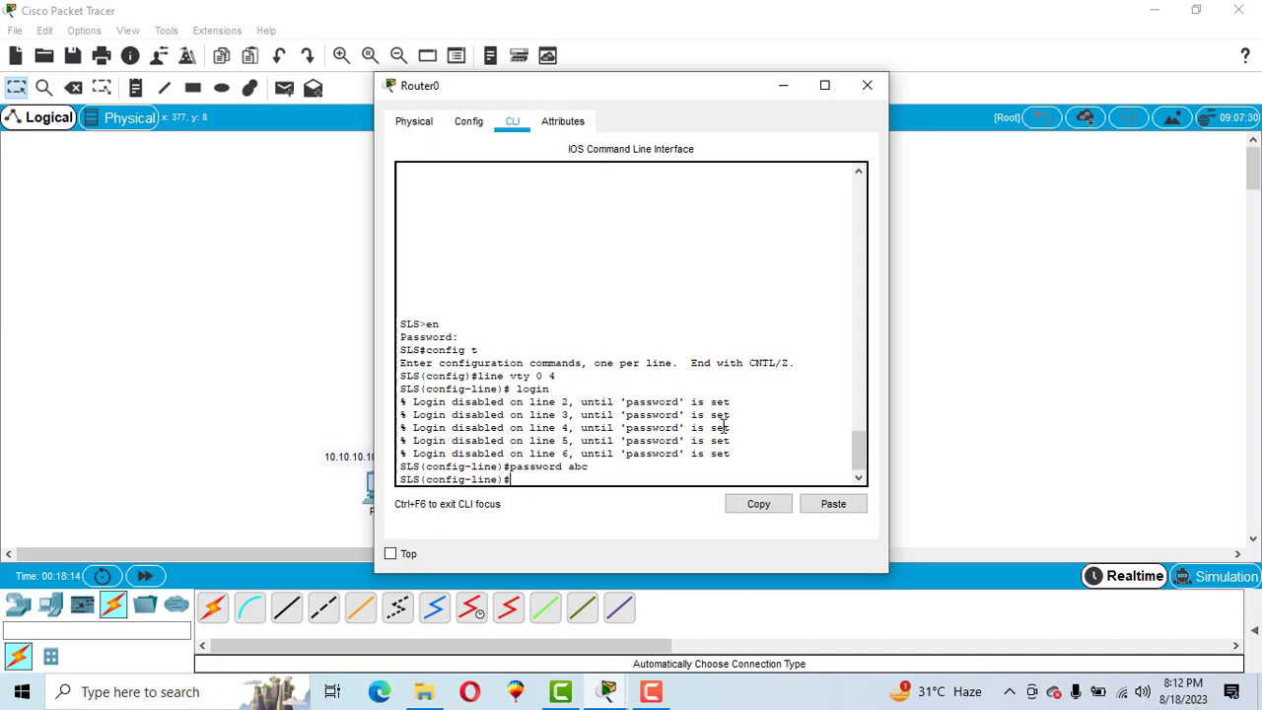
- Leave configuration mode with end and log out of the router console
{"action": "type", "text": "end"}
{"action": "key", "text": "Return"}
{"action": "key", "text": "Return"}
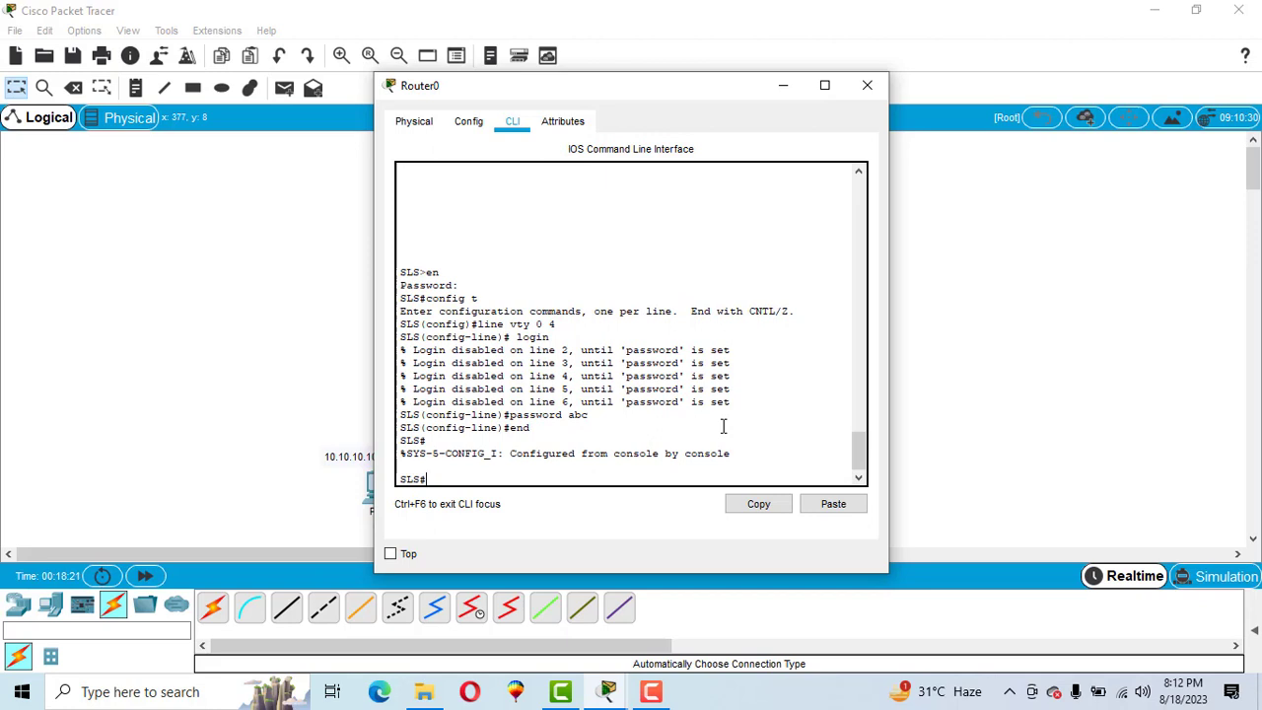
{"action": "type", "text": "exi"}
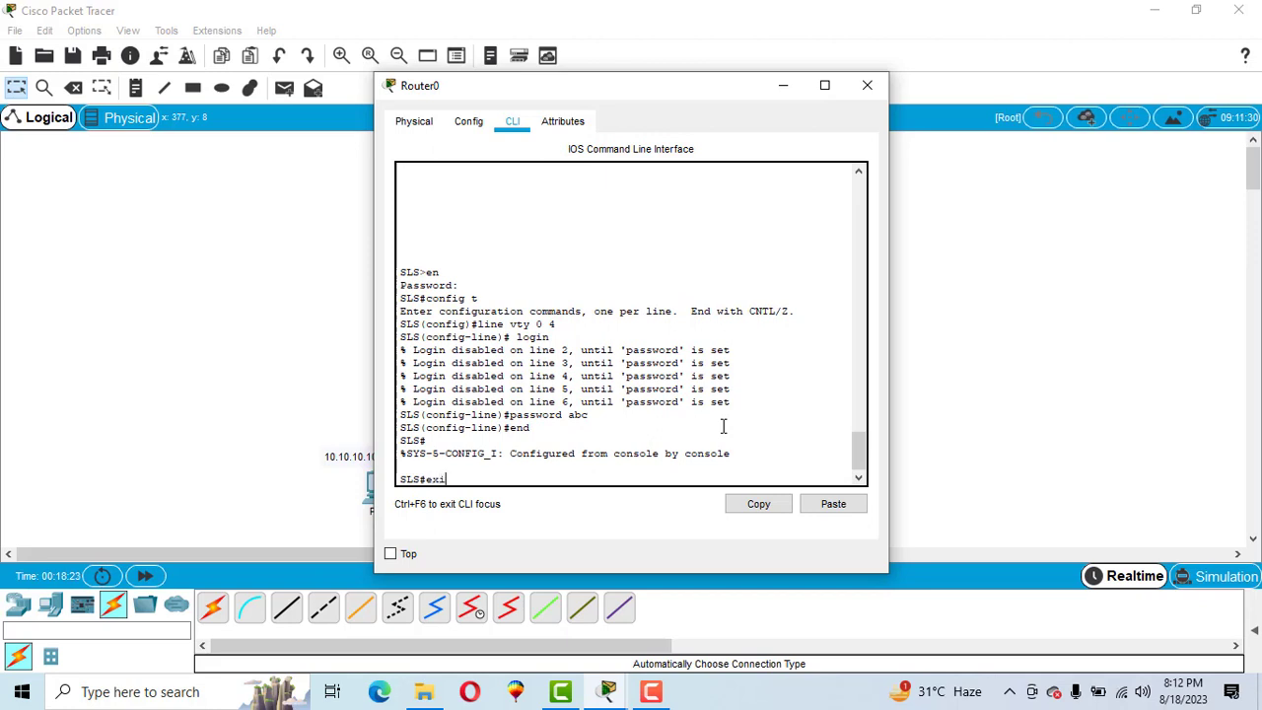
{"action": "type", "text": "t"}
{"action": "key", "text": "Return"}
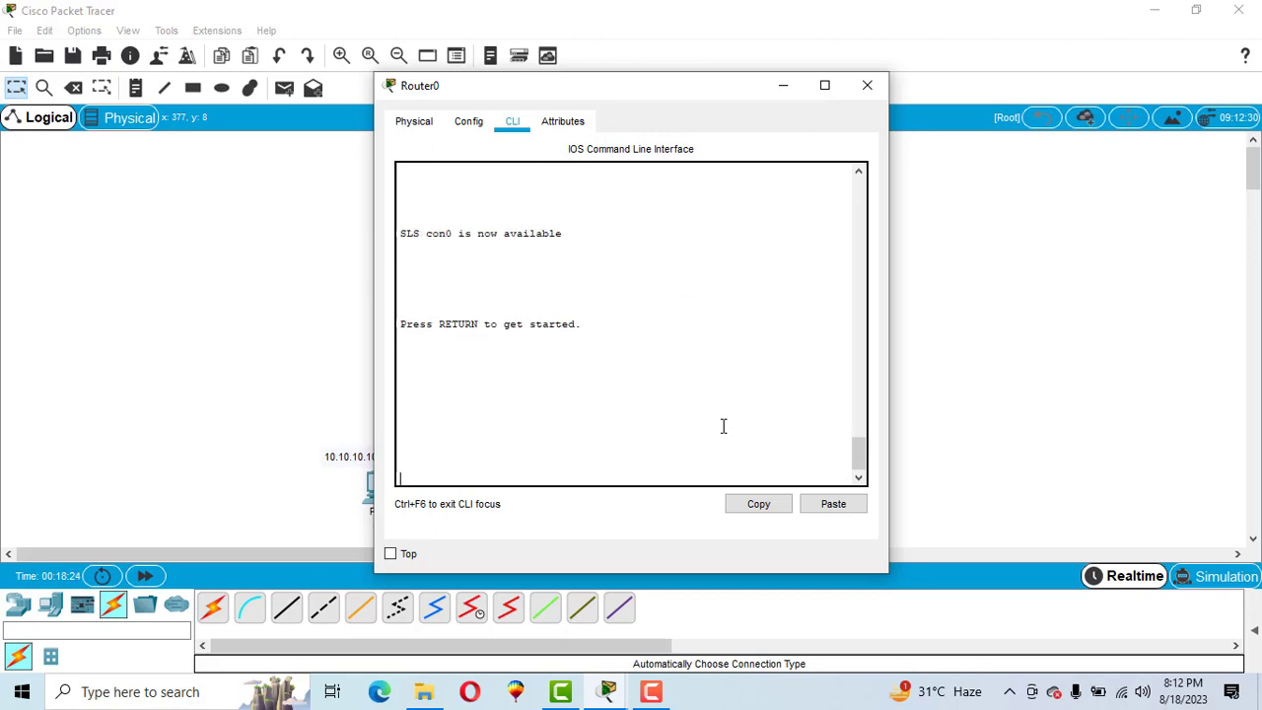
{"action": "key", "text": "Return"}
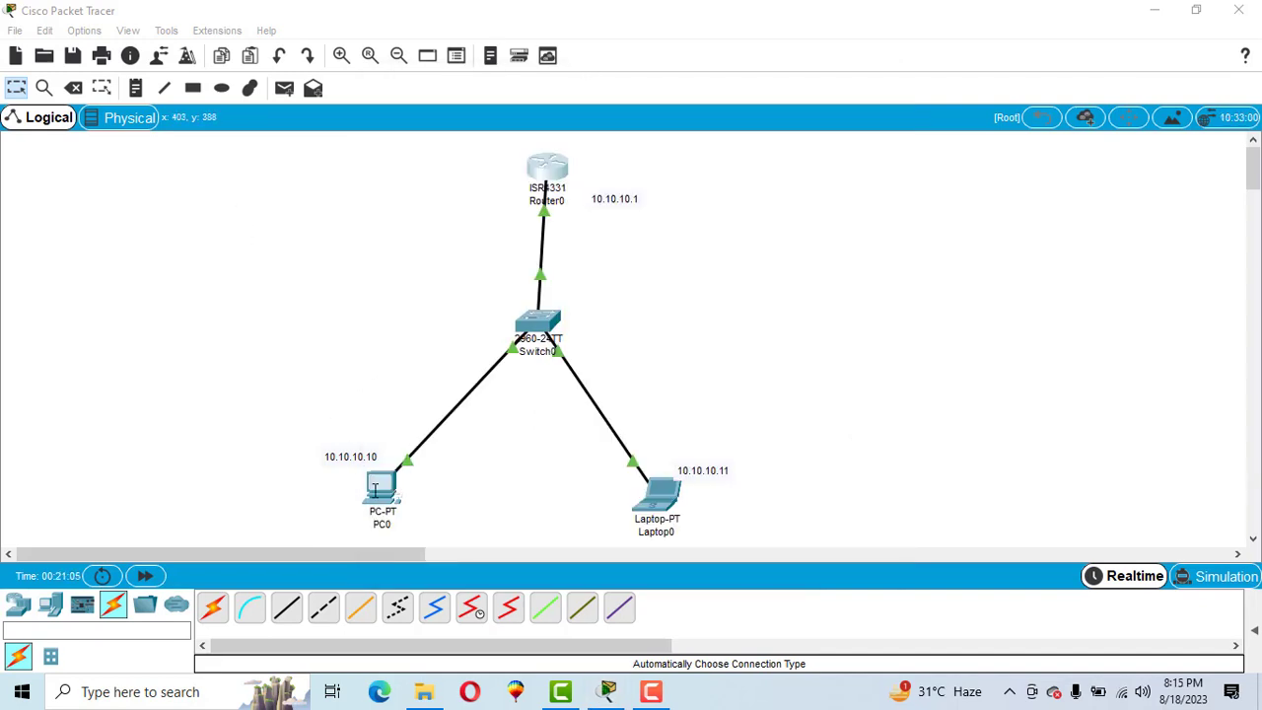
- Ping 10.10.10.1 from PC0's command prompt and get 4 of 4 replies
{"action": "left_click", "coordinate": [374, 490]}
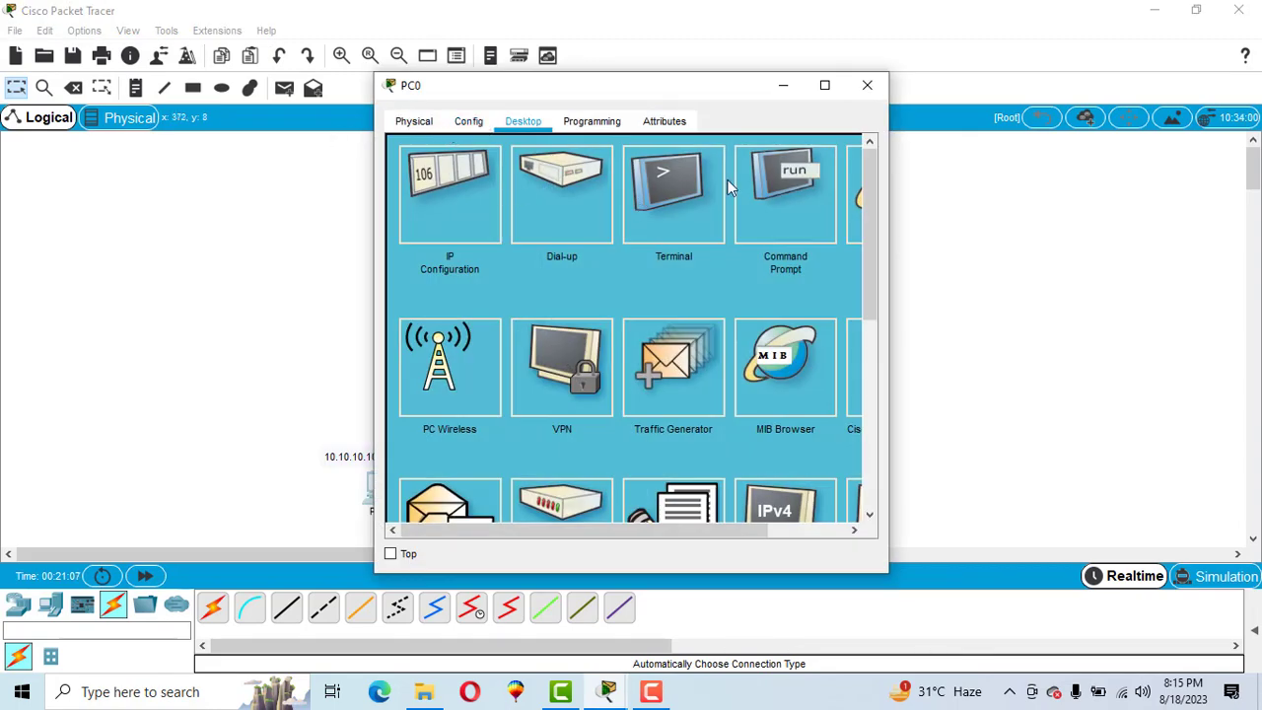
{"action": "left_click", "coordinate": [775, 193]}
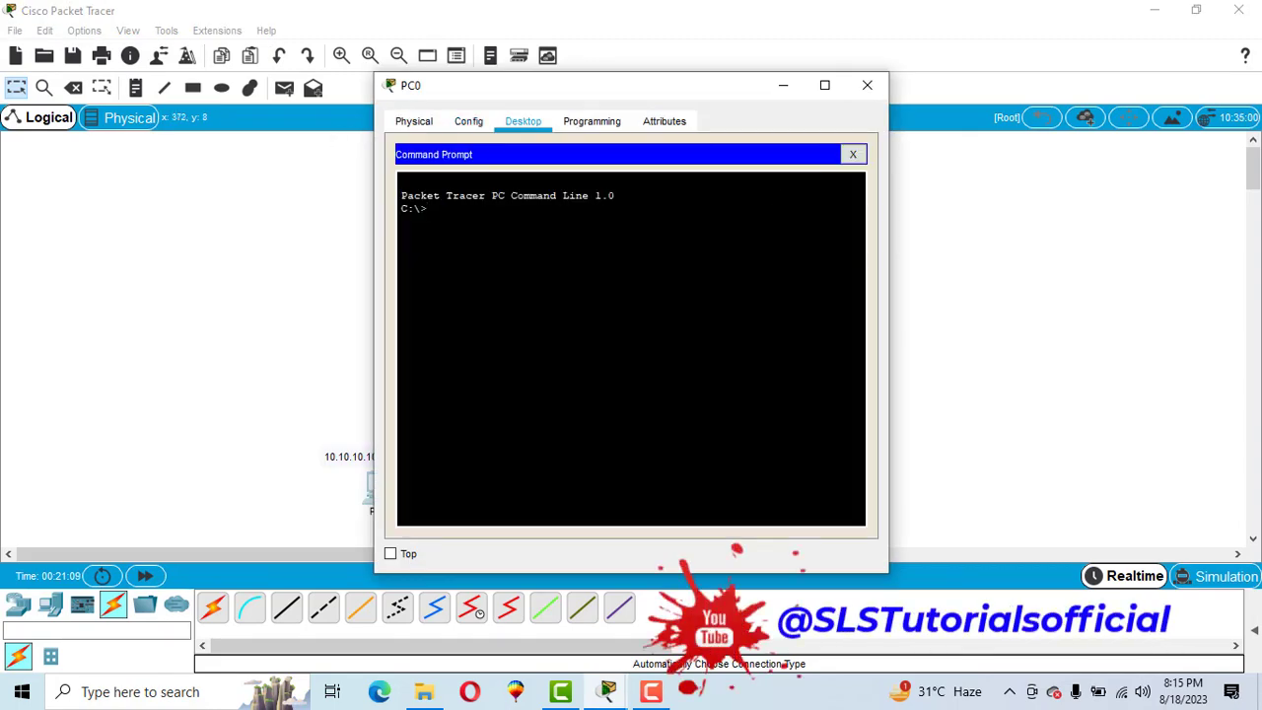
{"action": "type", "text": "ping 10.10.10.1"}
{"action": "left_click_drag", "start_coordinate": [458, 208], "coordinate": [524, 208]}
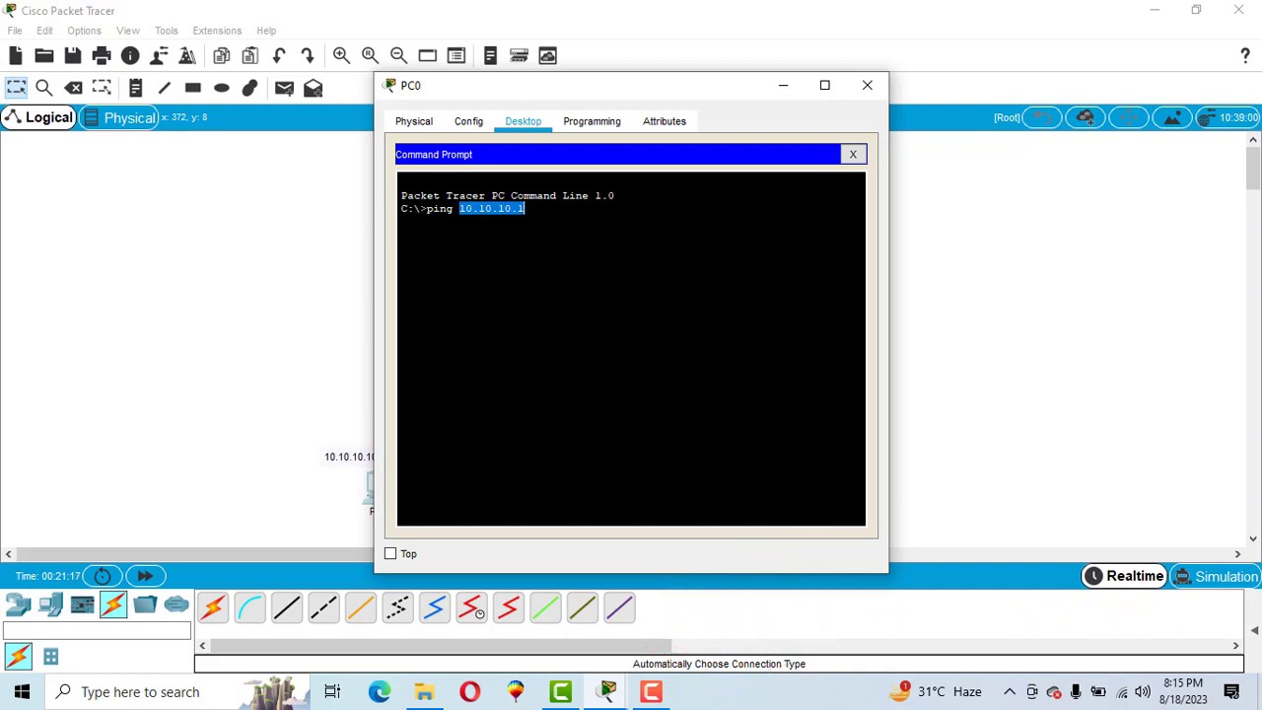
{"action": "key", "text": "Return"}
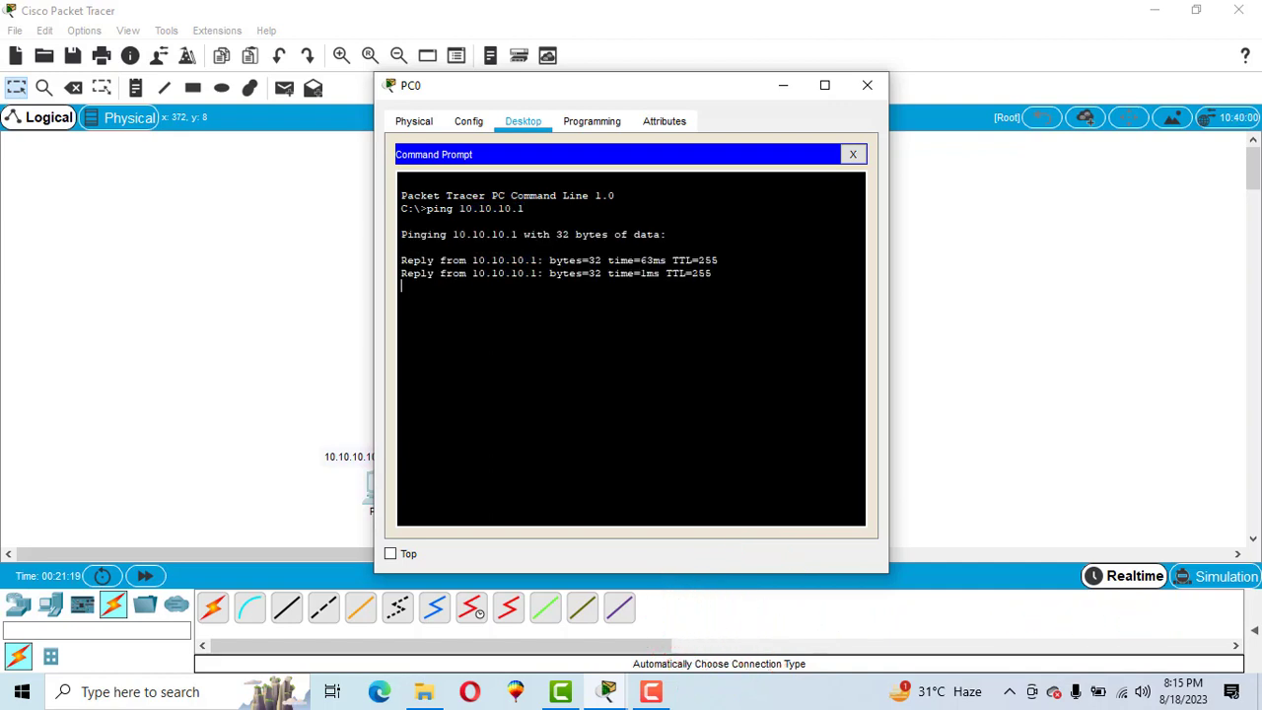
{"action": "left_click_drag", "start_coordinate": [493, 93], "coordinate": [812, 111]}
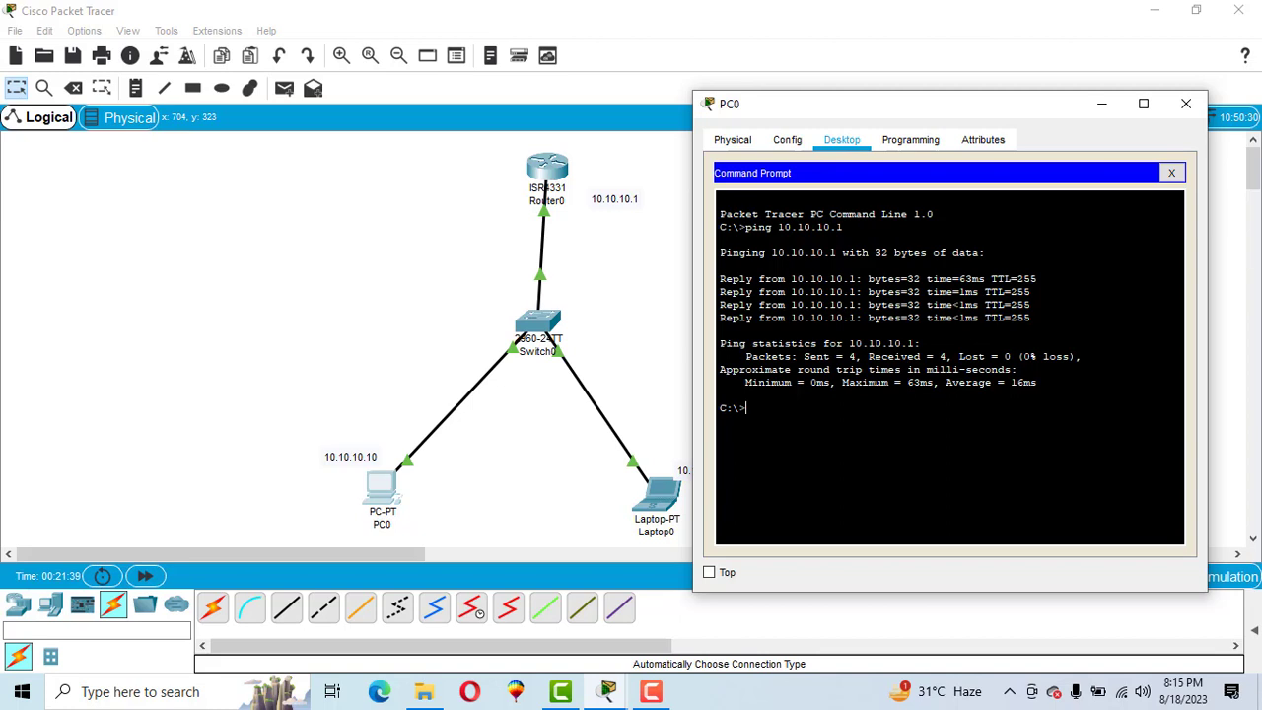
- Telnet from PC0 to 10.10.10.1, log in with the VTY password, and enable with the secret
{"action": "type", "text": "telnet 10.10.10.1"}
{"action": "key", "text": "Return"}
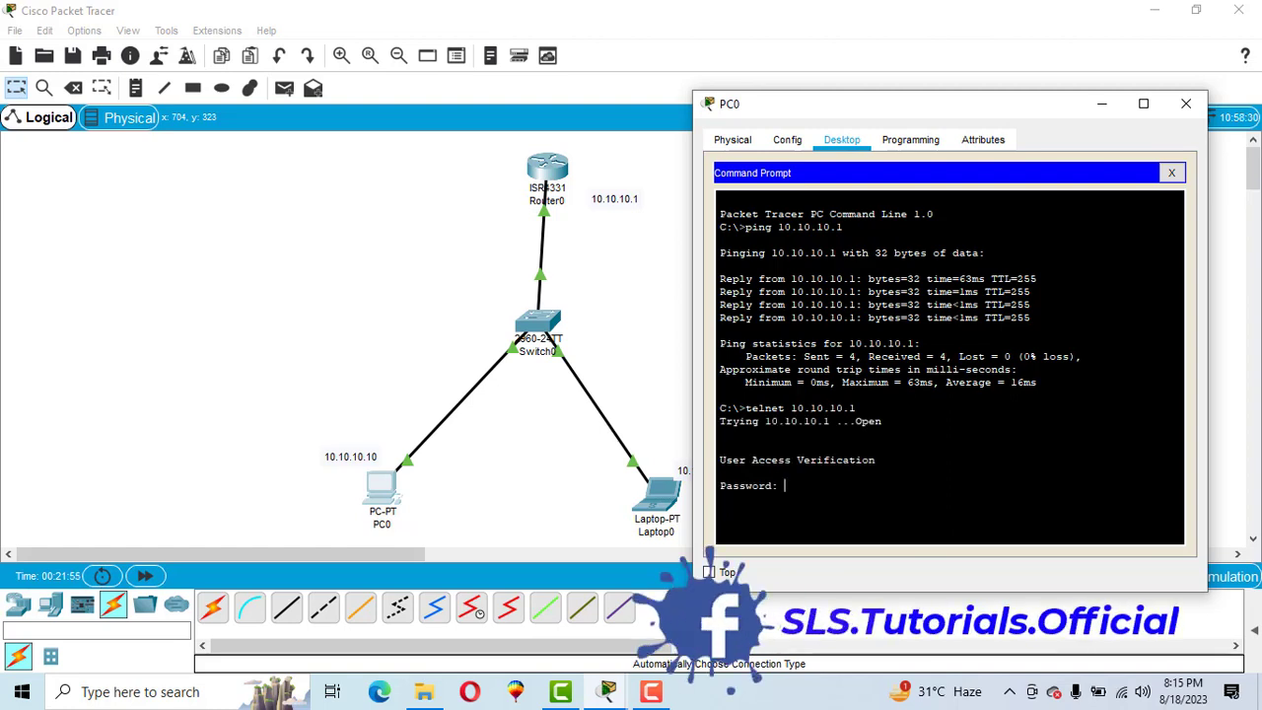
{"action": "key", "text": "Return"}
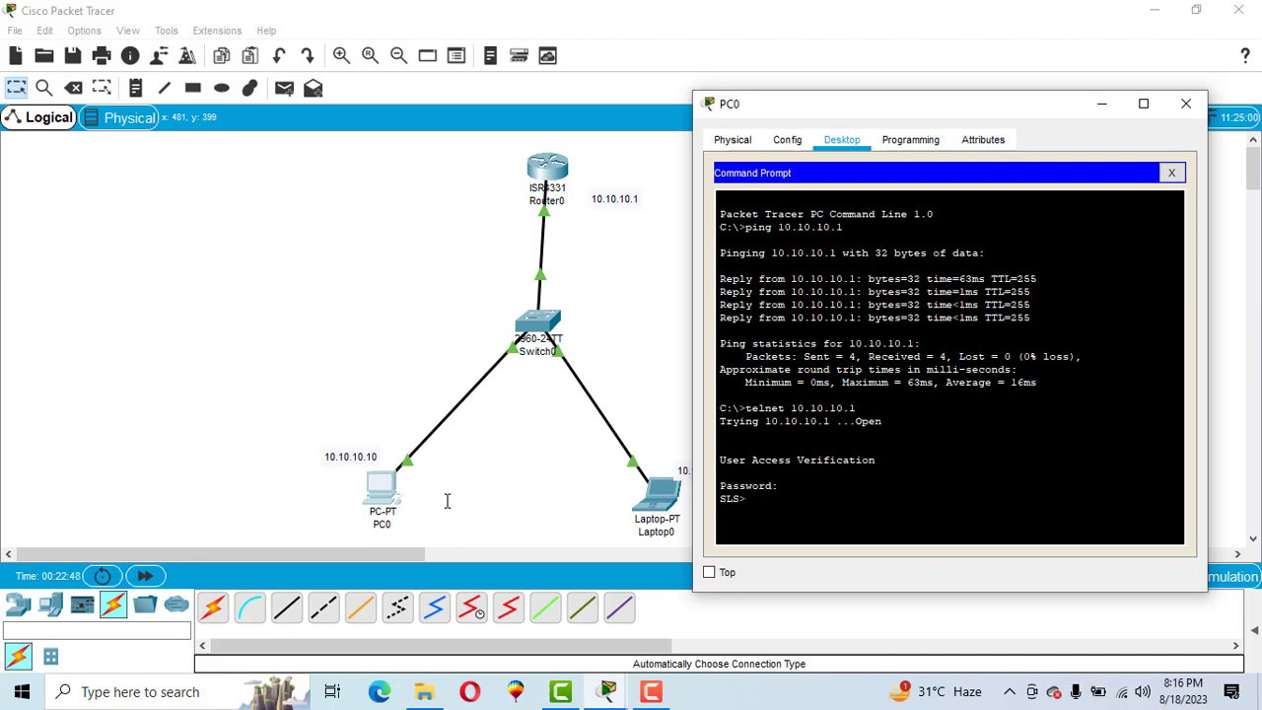
{"action": "type", "text": "en"}
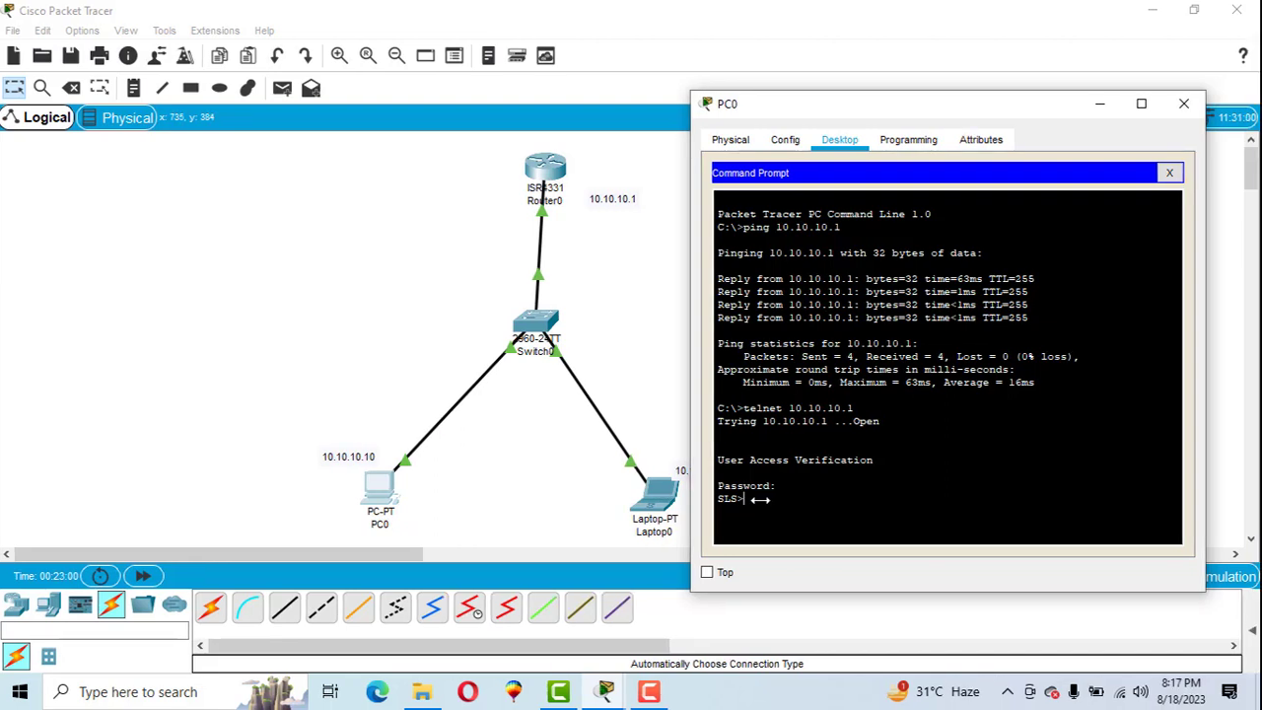
{"action": "key", "text": "Return"}
{"action": "key", "text": "Return"}
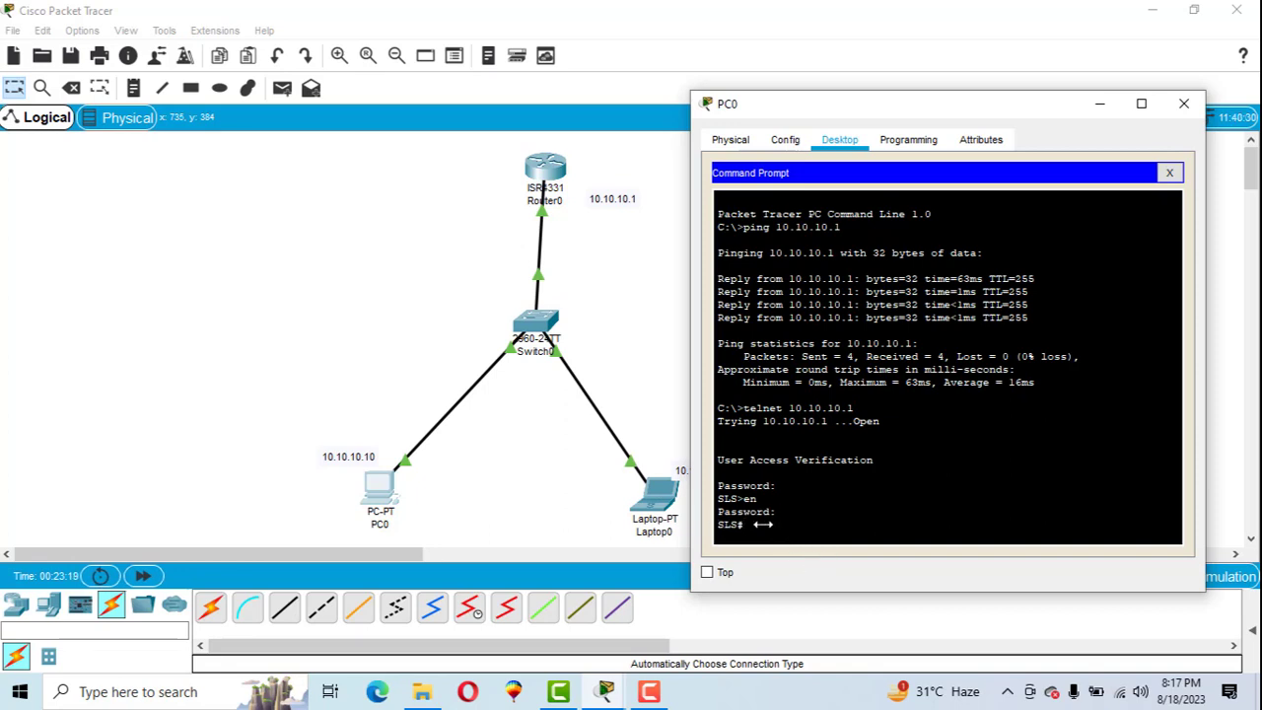
- Over telnet, enter config t and rename the router from SLS to the new hostname
{"action": "type", "text": "config t"}
{"action": "key", "text": "Return"}
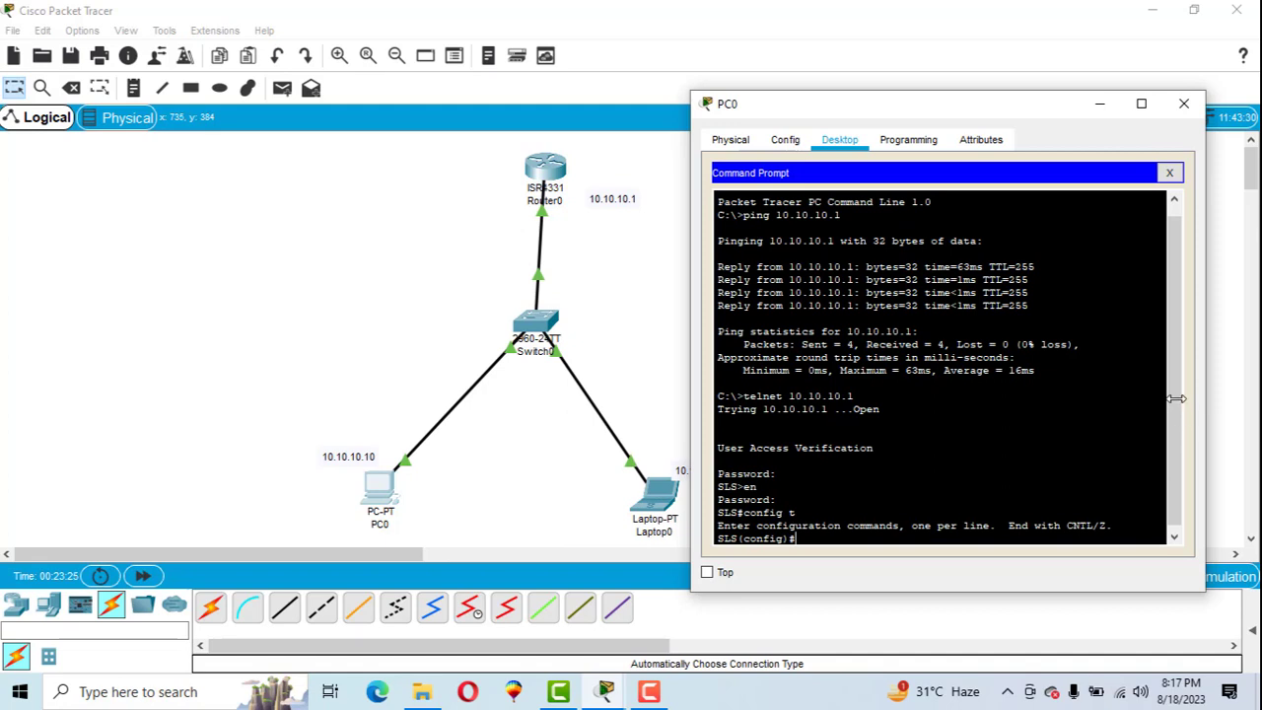
{"action": "left_click_drag", "start_coordinate": [1177, 399], "coordinate": [1176, 404]}
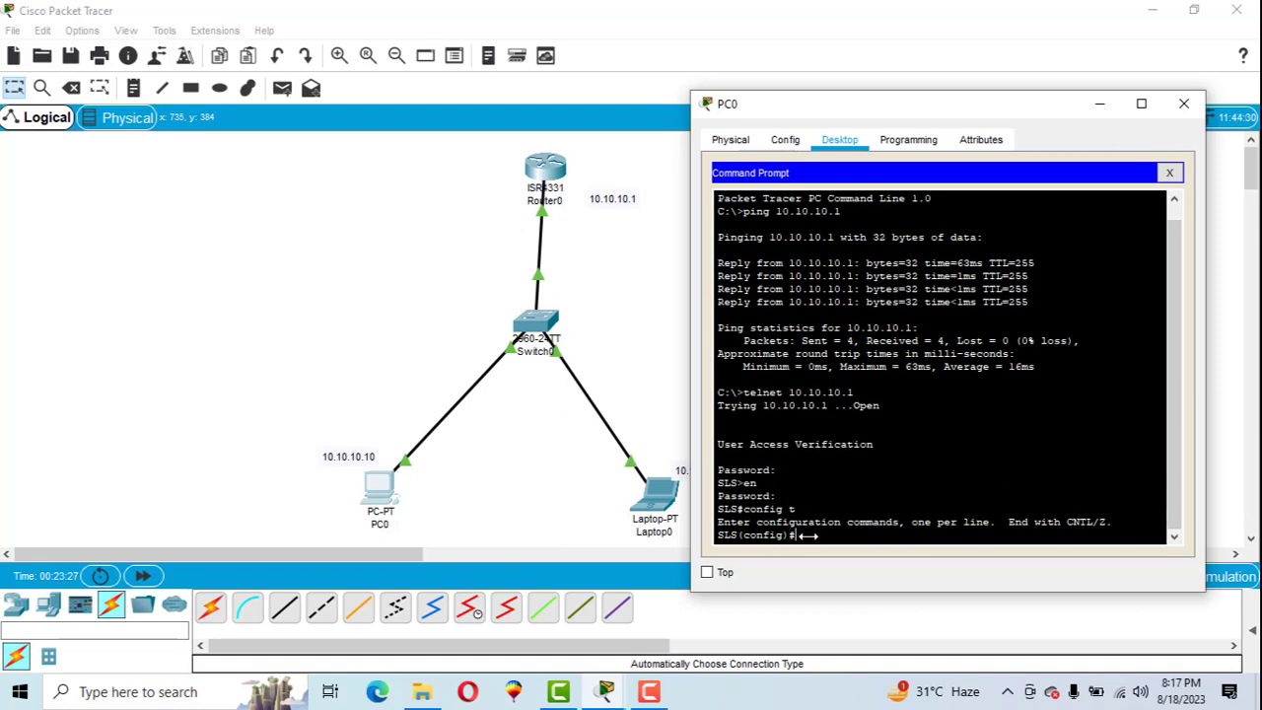
{"action": "left_click_drag", "start_coordinate": [808, 537], "coordinate": [689, 521]}
{"action": "left_click", "coordinate": [874, 500]}
{"action": "type", "text": "hostname Sohail"}
{"action": "key", "text": "Return"}
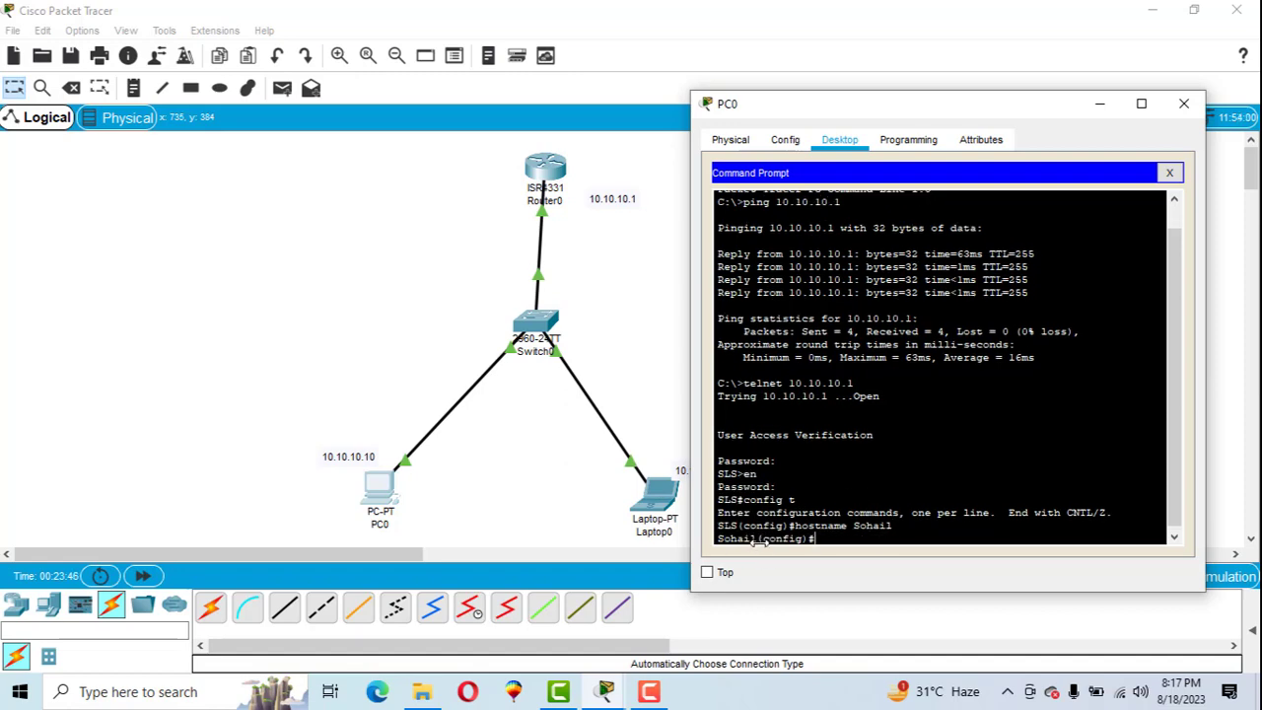
{"action": "left_click_drag", "start_coordinate": [757, 538], "coordinate": [723, 538]}
{"action": "left_click", "coordinate": [764, 539]}
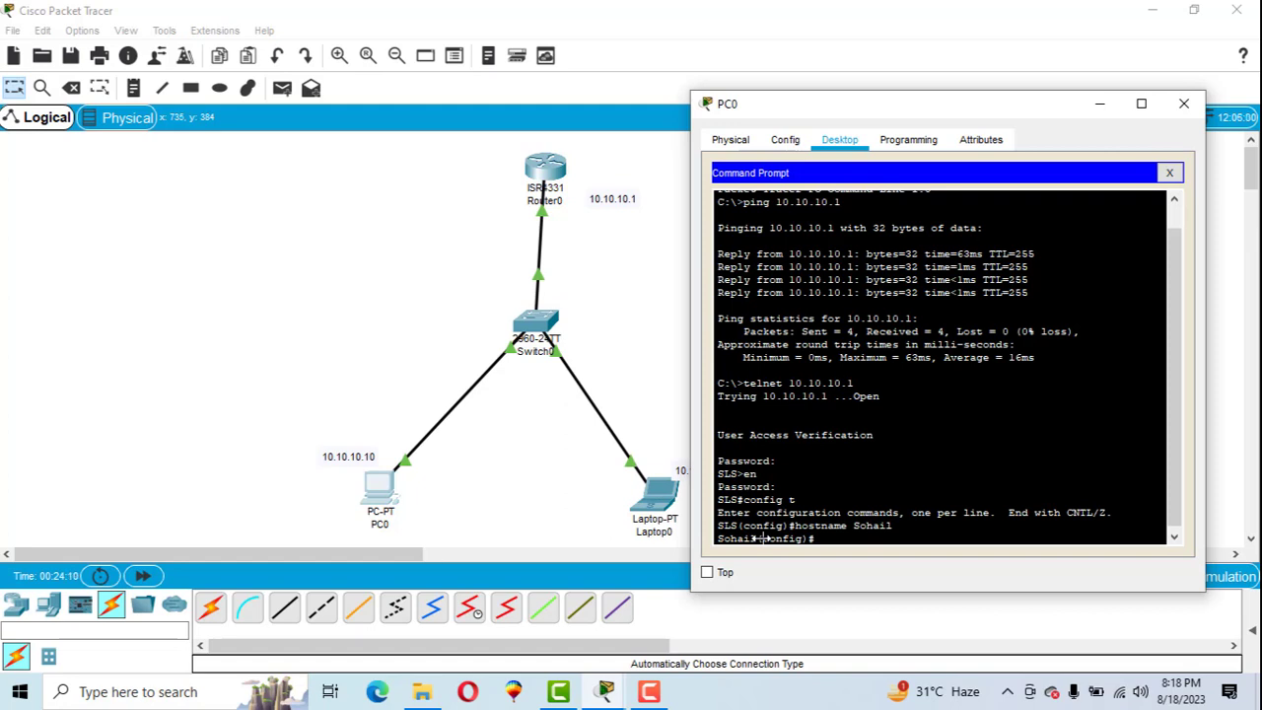